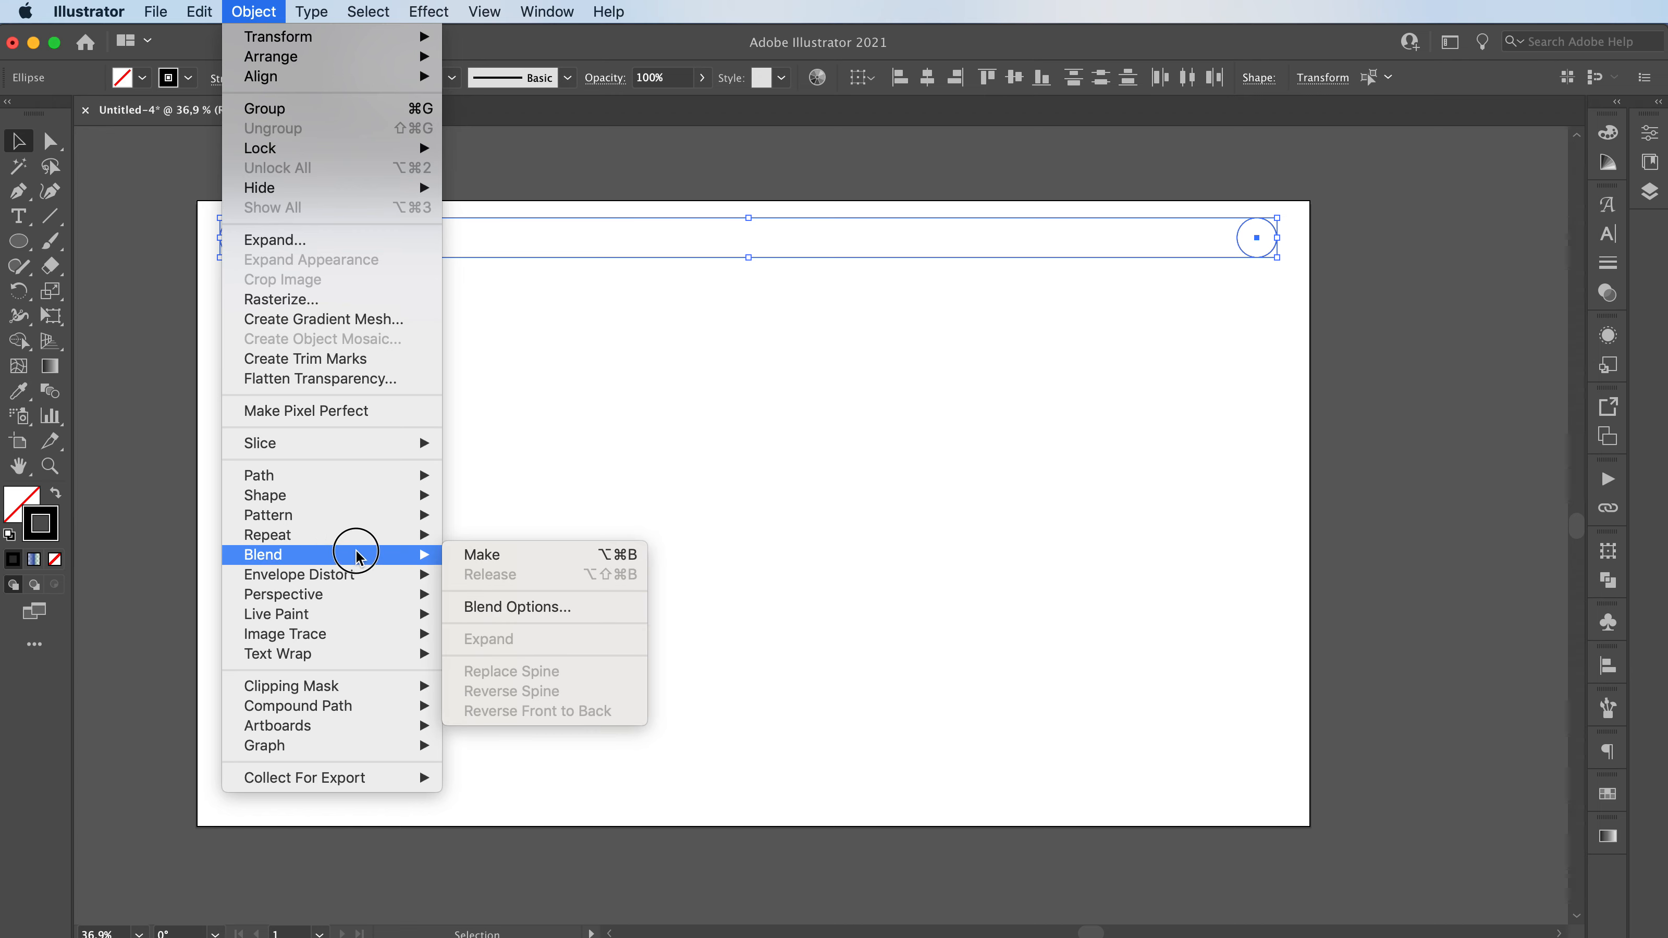
pyautogui.click(559, 605)
pyautogui.click(672, 428)
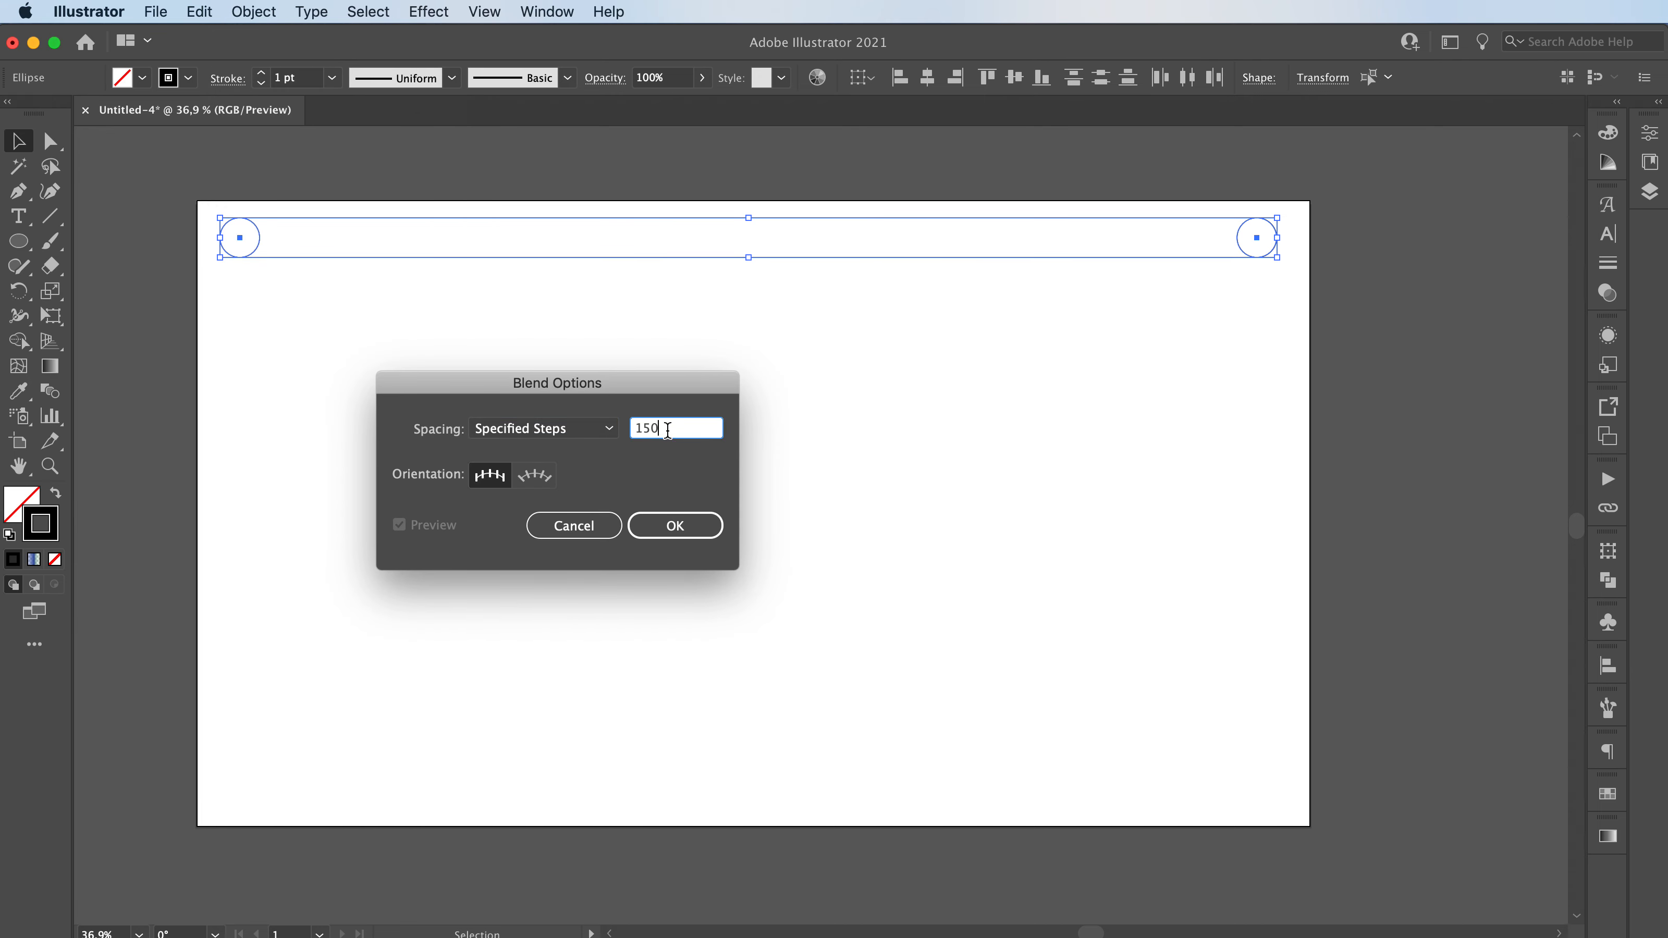
pyautogui.click(544, 430)
pyautogui.click(525, 475)
pyautogui.click(668, 428)
pyautogui.hotkey('shift', 'Up')
pyautogui.click(599, 526)
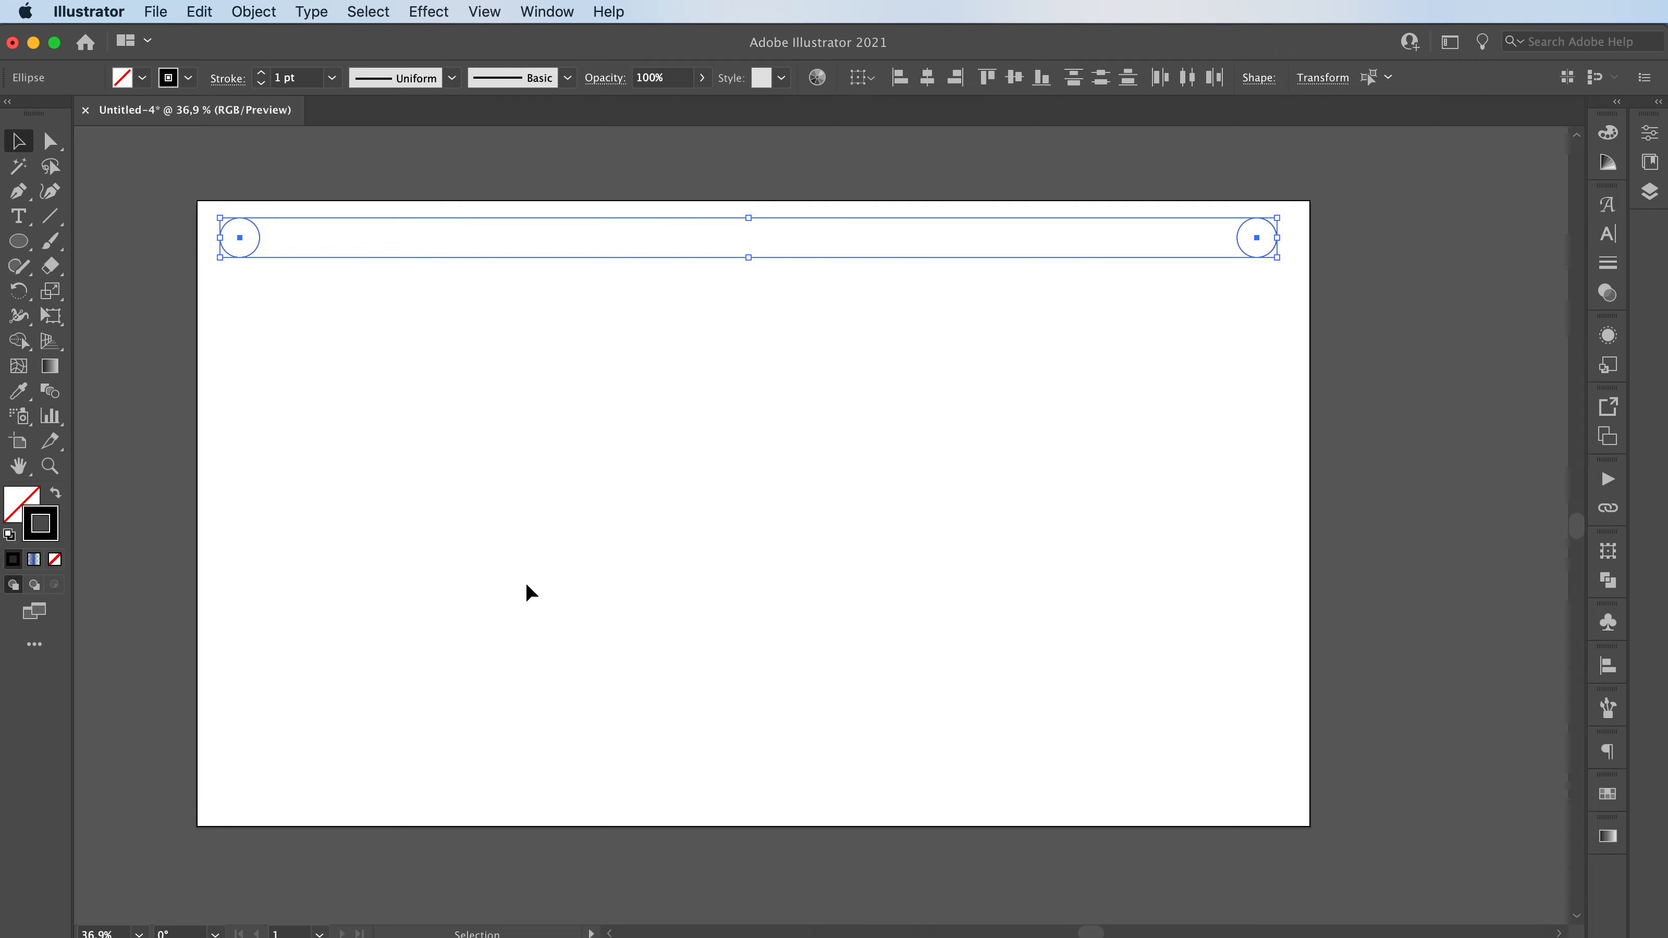
# Make a blend between the two selected circles and deselect it.
pyautogui.click(254, 11)
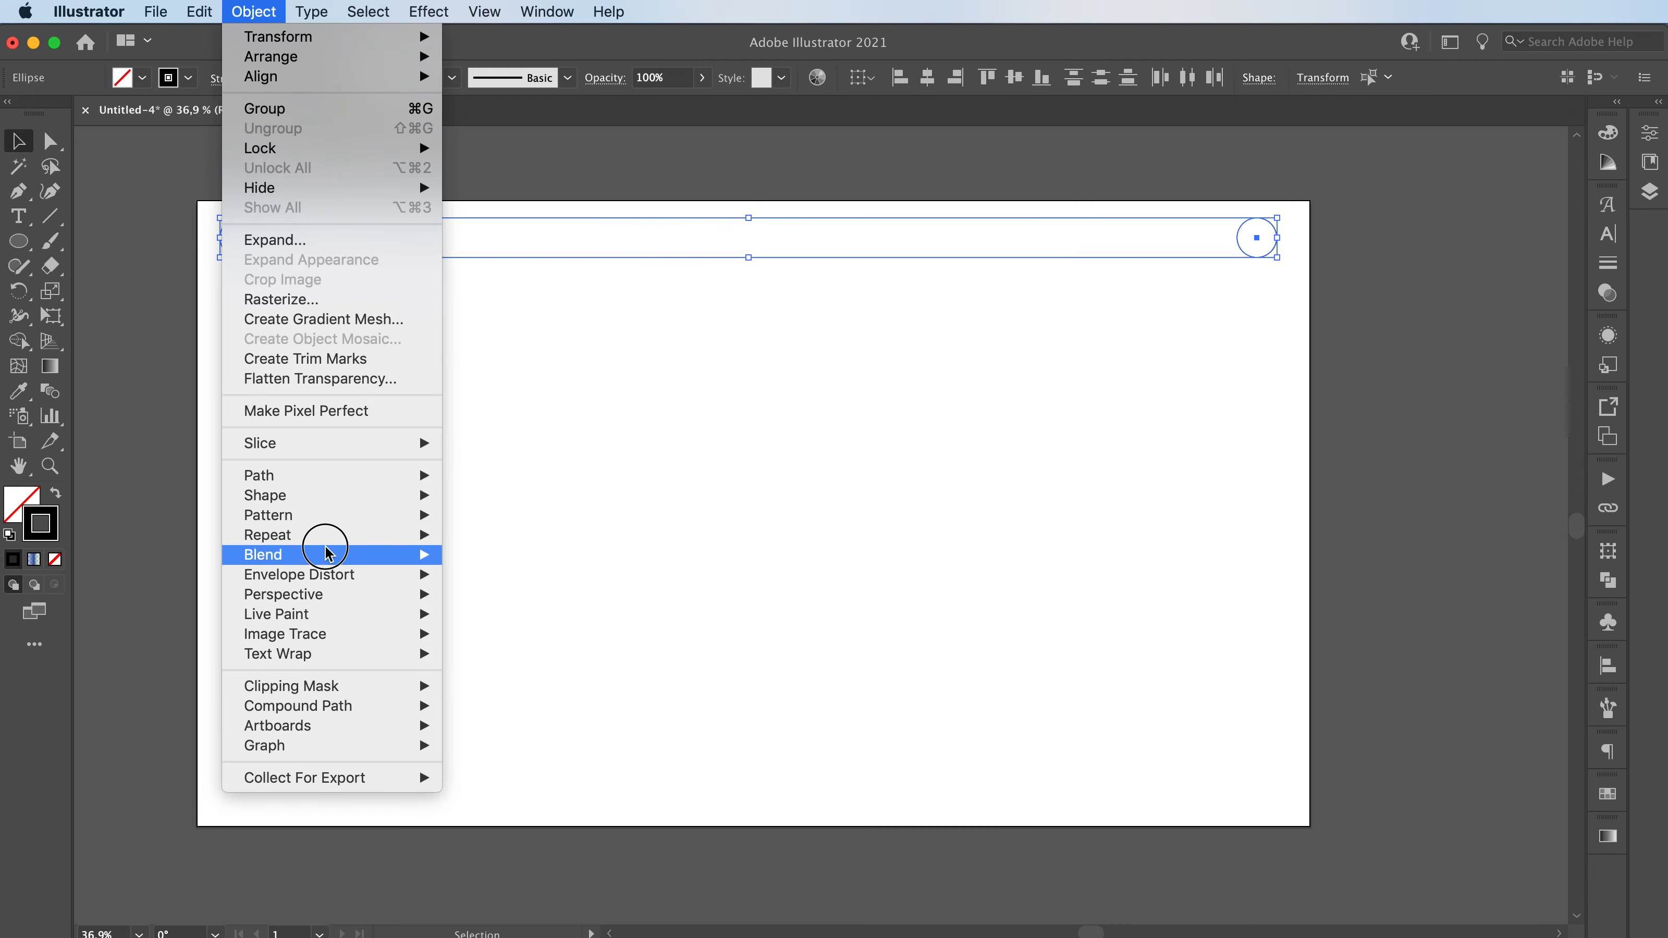
pyautogui.moveTo(363, 558)
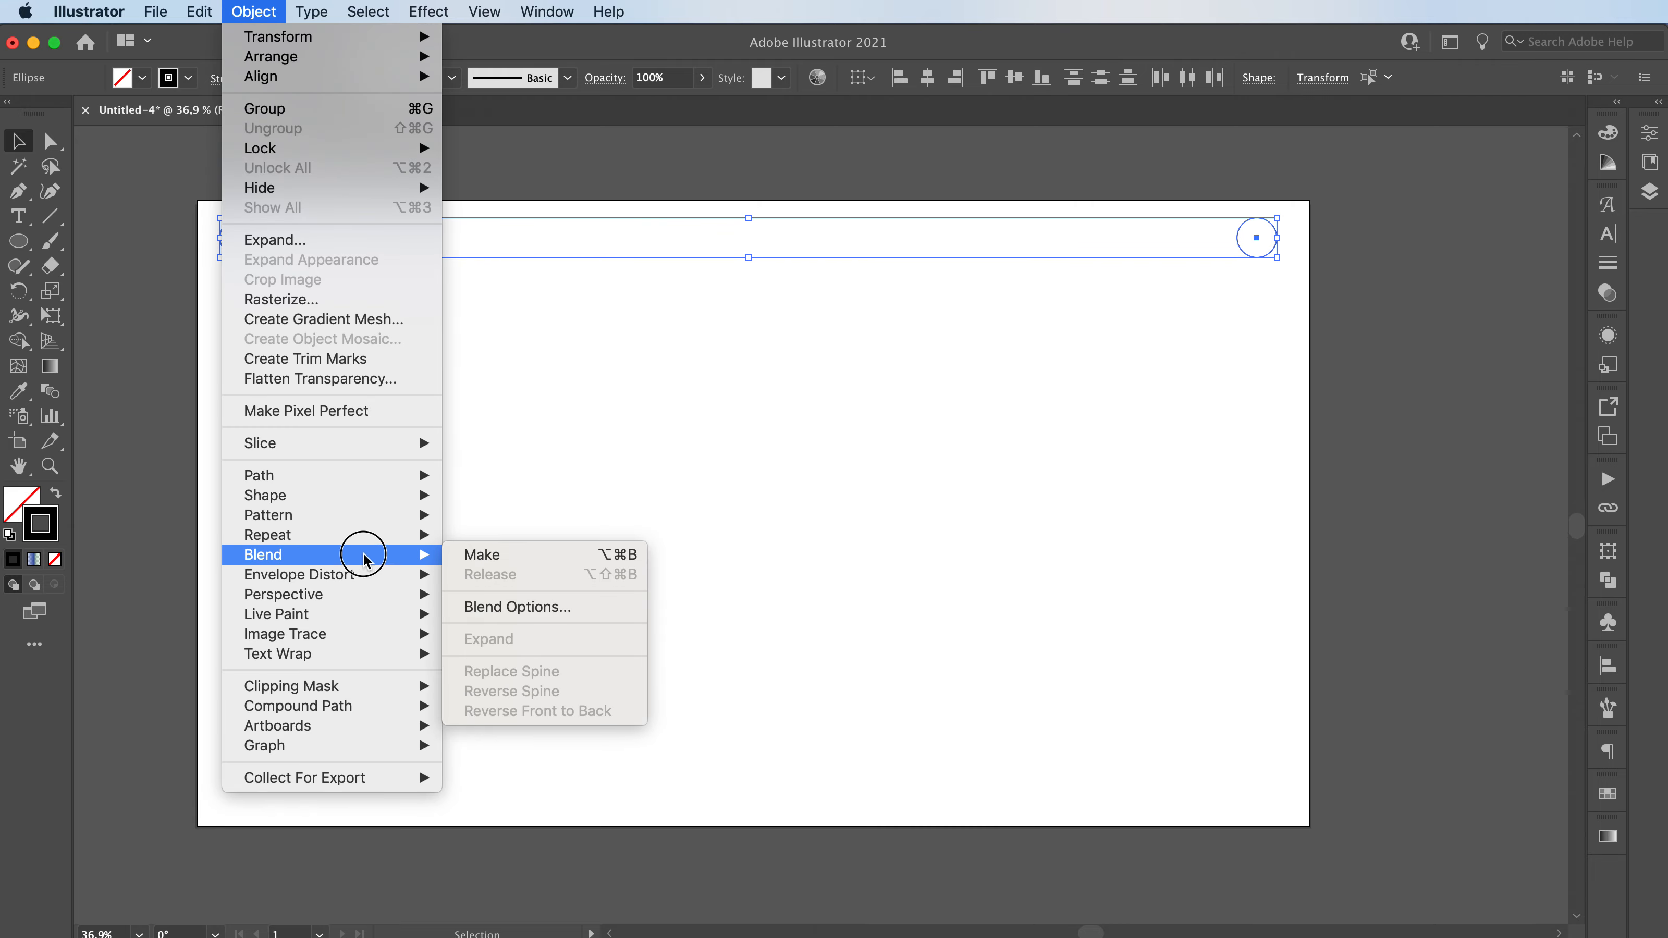
pyautogui.click(531, 554)
pyautogui.click(449, 408)
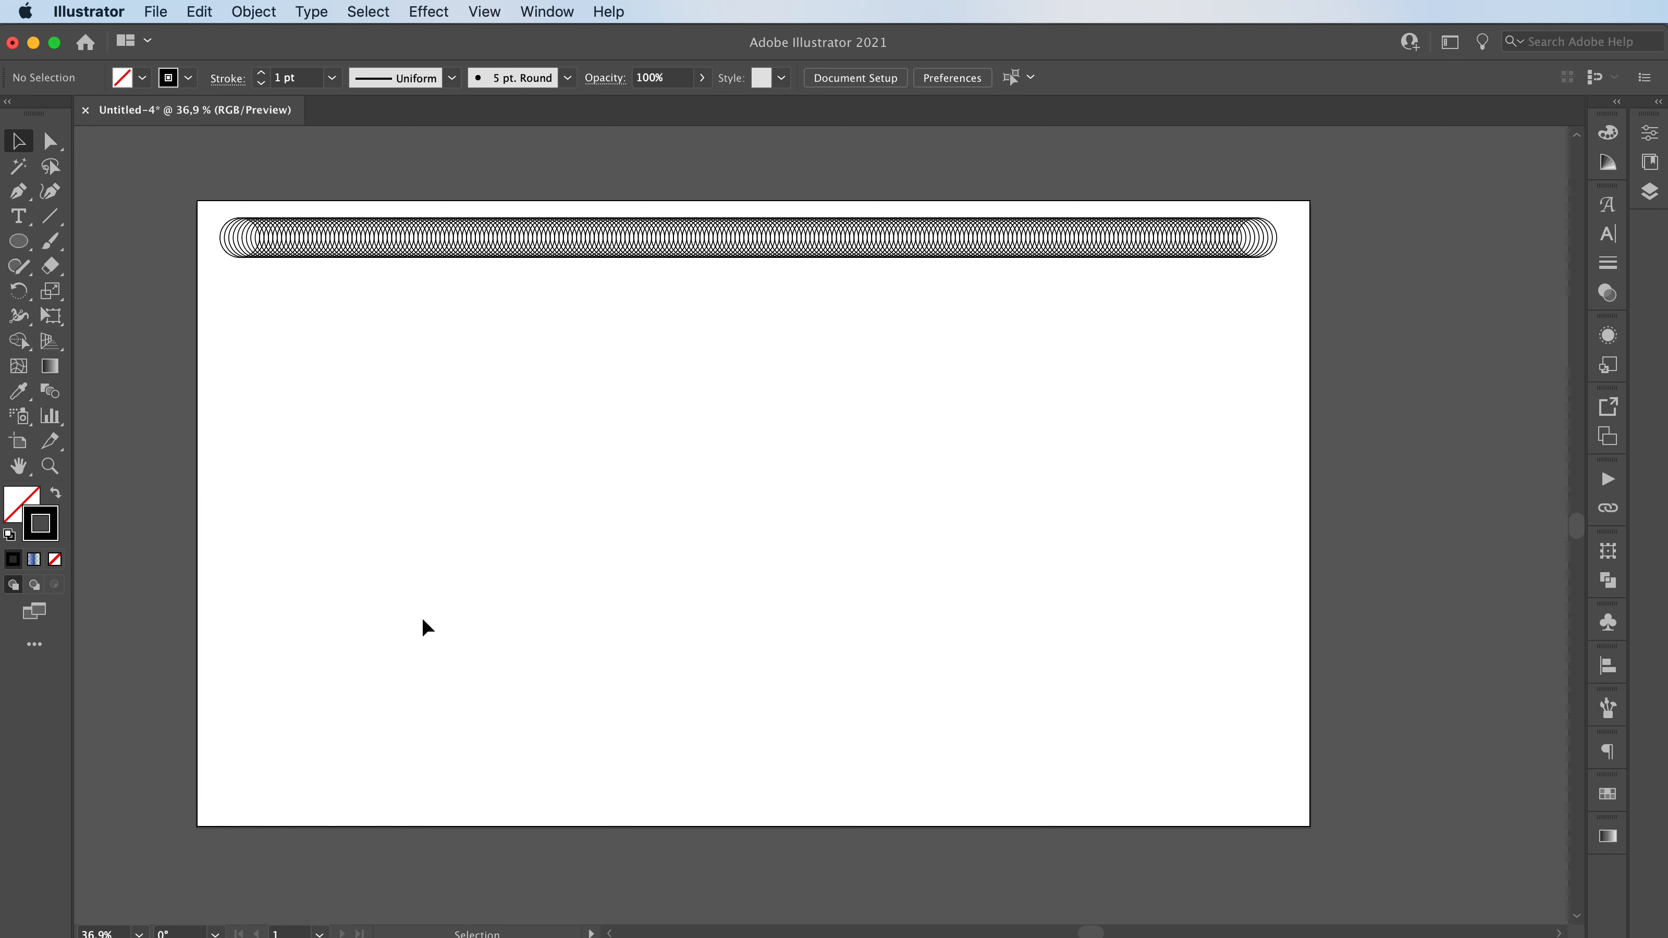
# Paint a wavy Paintbrush stroke across the full width of the artboard, below the blended circles.
pyautogui.press('p')
pyautogui.press('b')
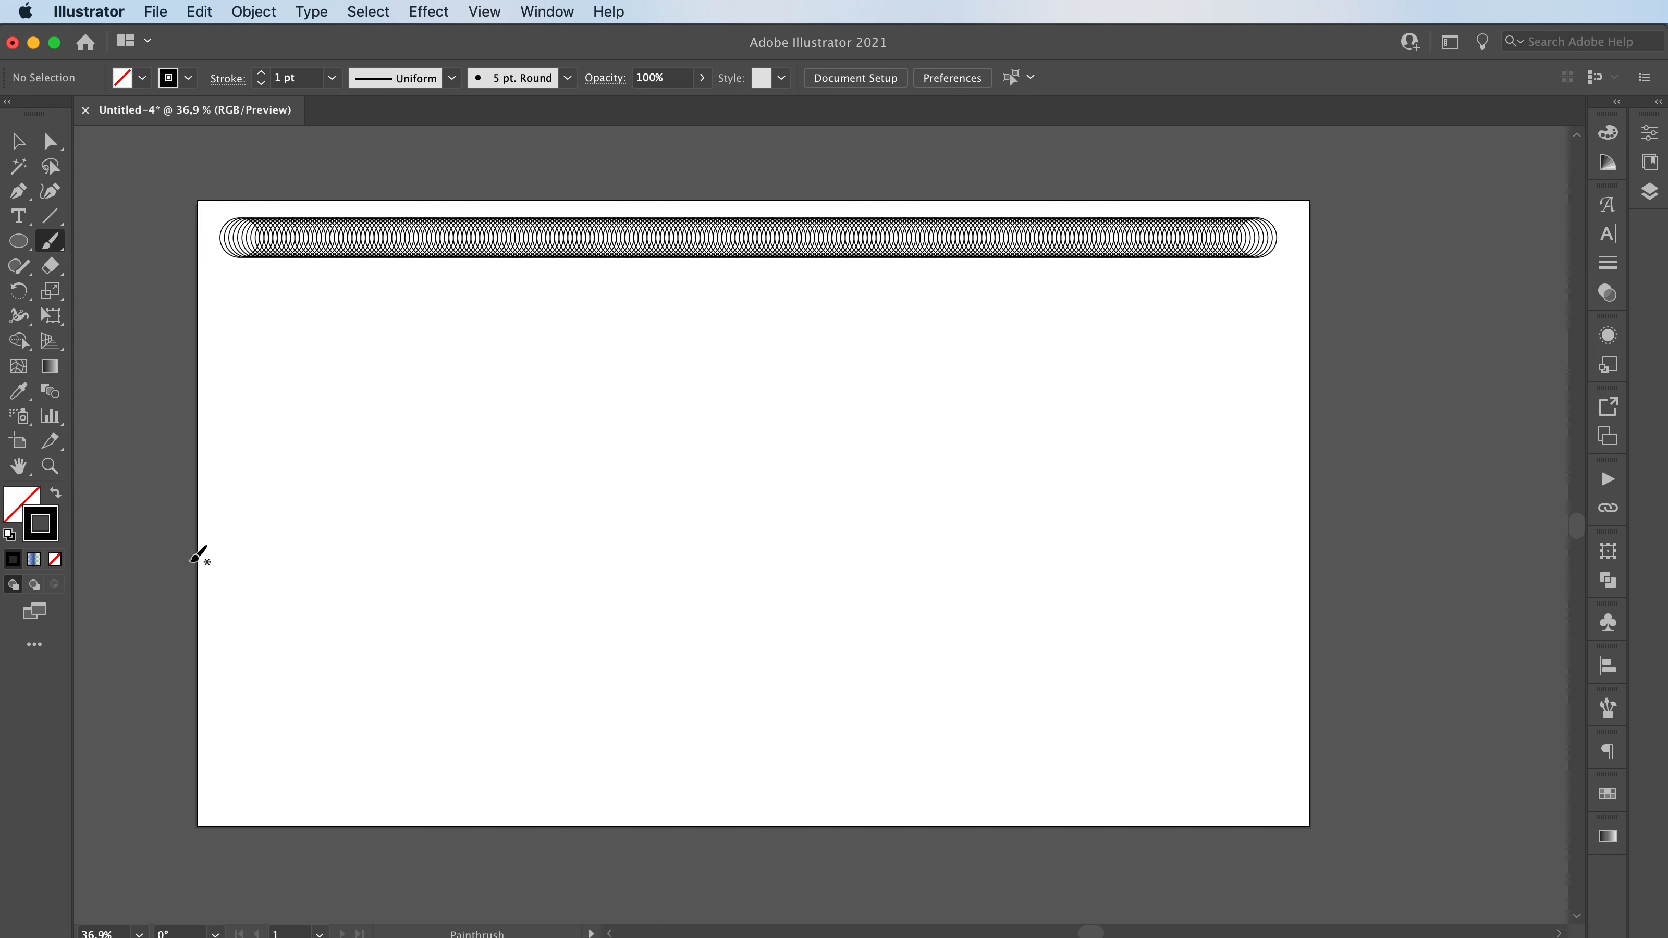
pyautogui.moveTo(179, 578)
pyautogui.mouseDown()
pyautogui.moveTo(274, 595)
pyautogui.moveTo(408, 520)
pyautogui.moveTo(596, 537)
pyautogui.moveTo(777, 610)
pyautogui.moveTo(933, 501)
pyautogui.moveTo(1093, 548)
pyautogui.moveTo(1206, 626)
pyautogui.moveTo(1334, 587)
pyautogui.mouseUp()
# Select the circle blend together with the wavy stroke and replace the blend's spine with that stroke.
pyautogui.press('v')
pyautogui.moveTo(374, 165); pyautogui.dragTo(603, 645)
pyautogui.click(253, 11)
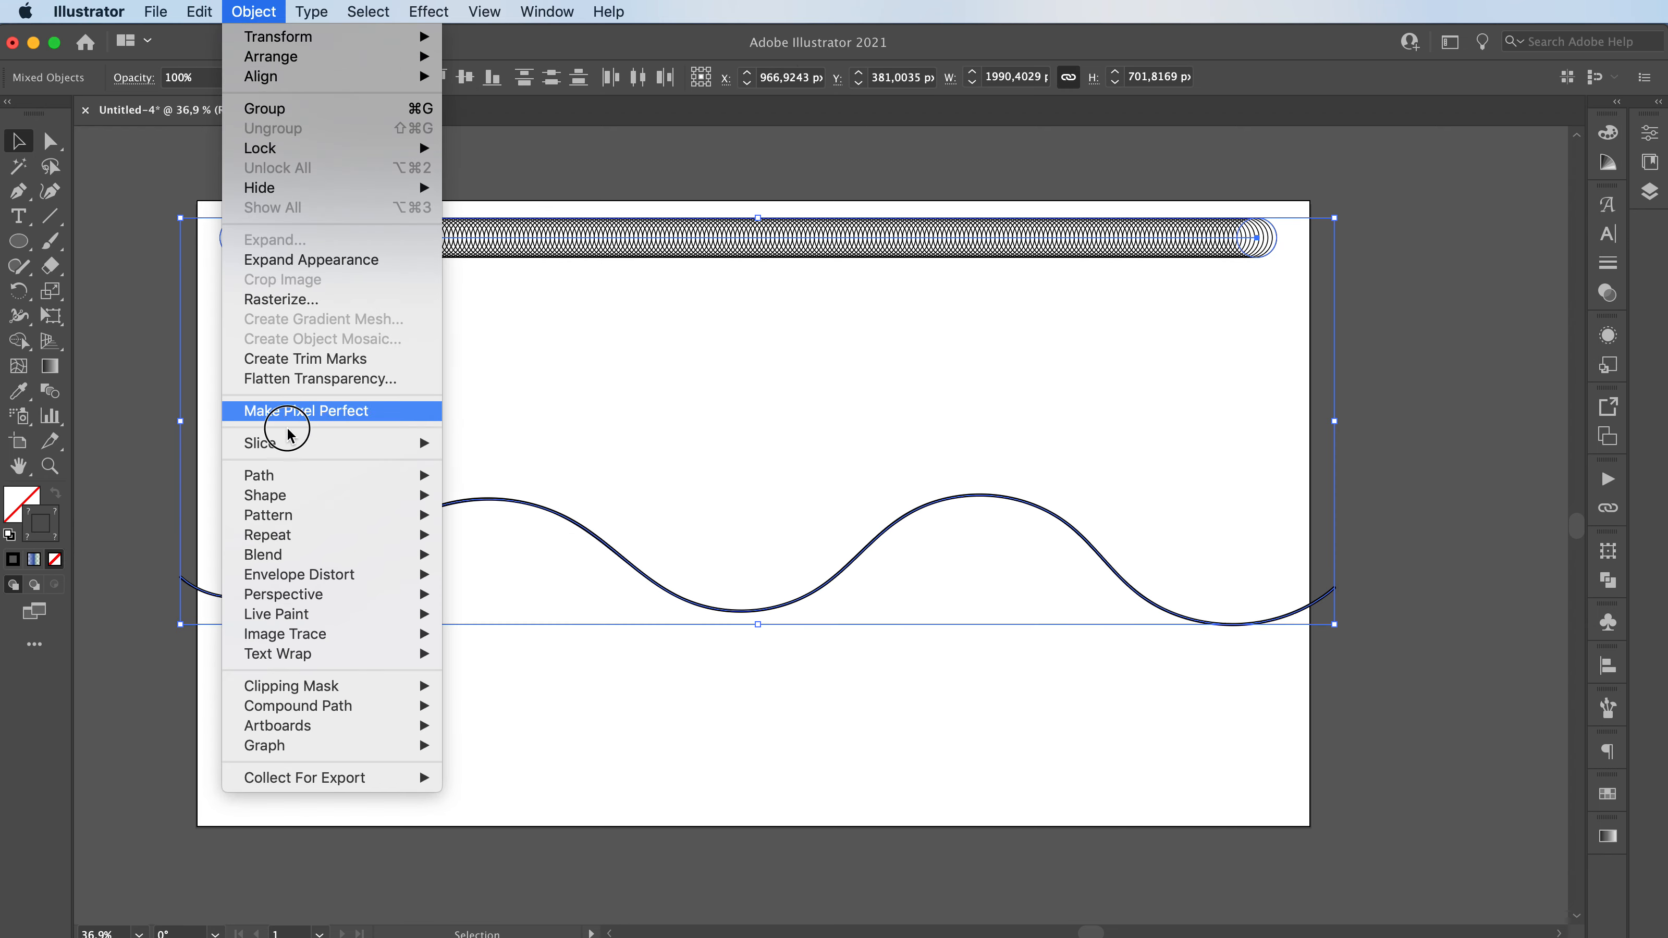
pyautogui.moveTo(296, 554)
pyautogui.click(511, 671)
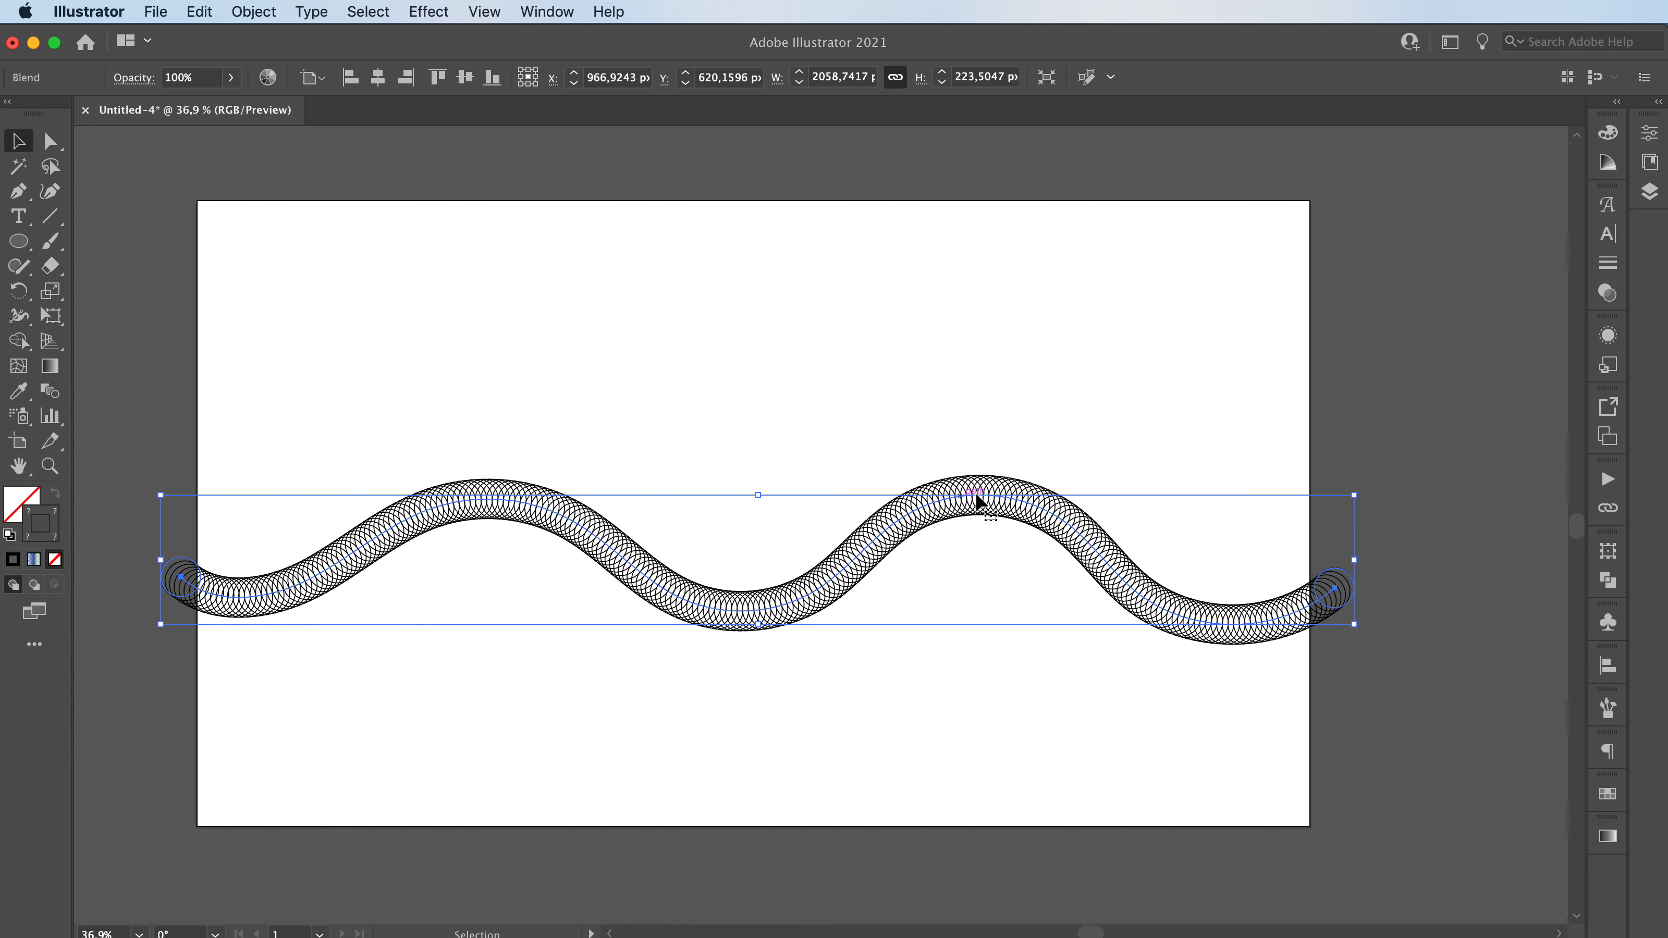
pyautogui.click(910, 812)
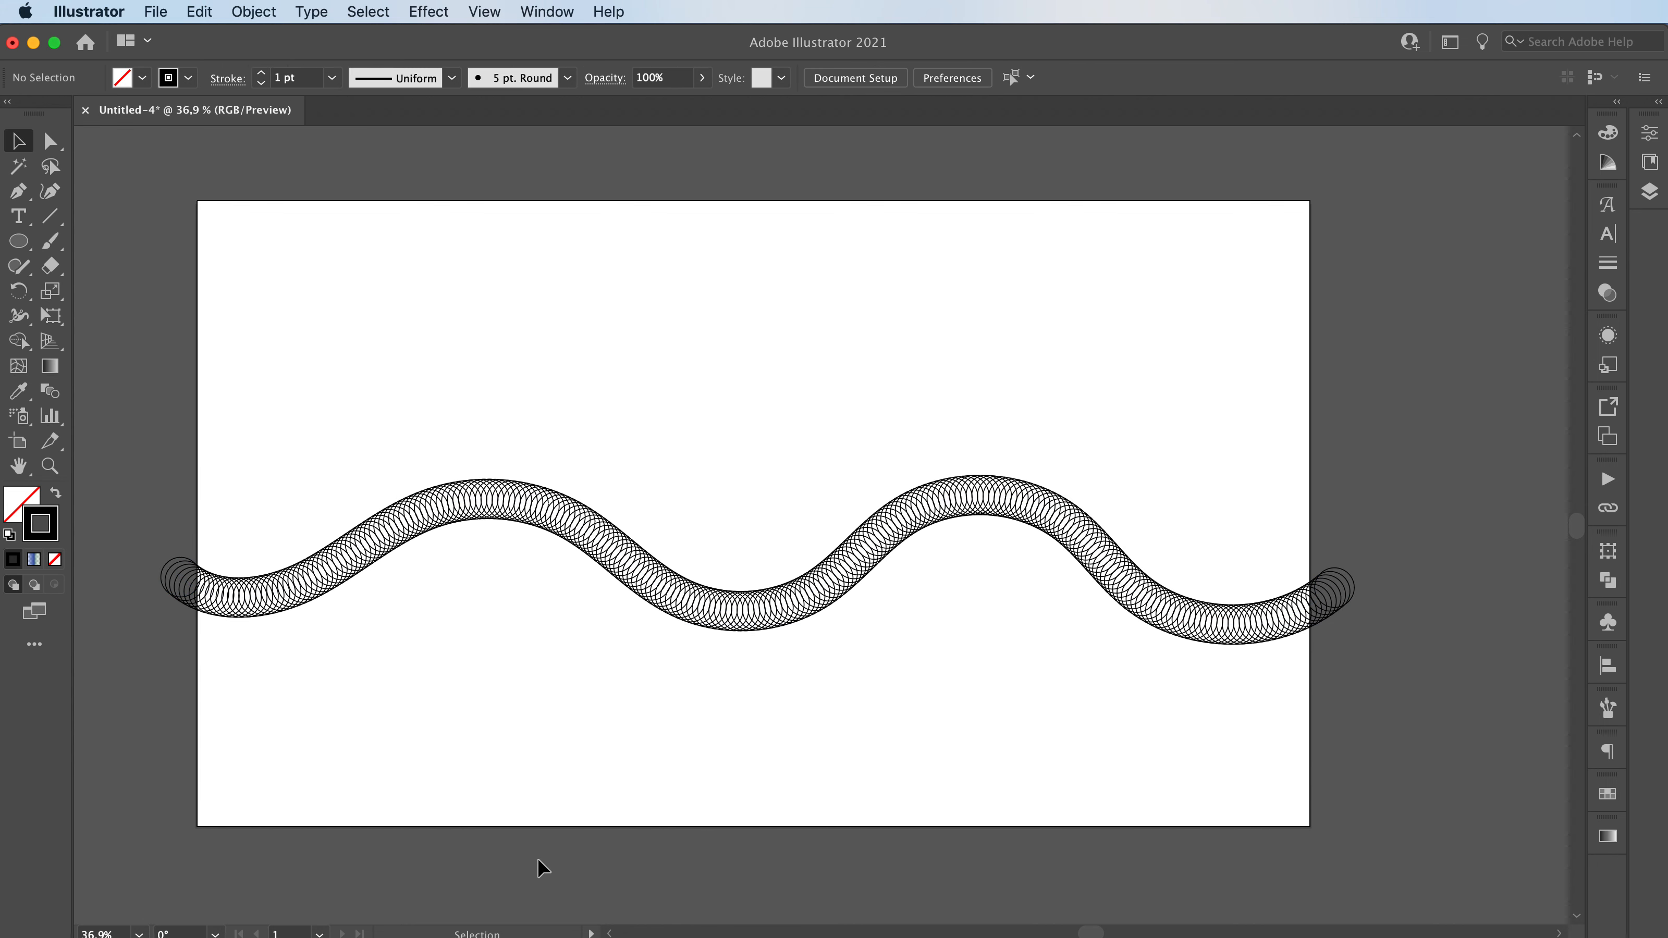
# Undo the spine replacement and delete the wavy stroke.
pyautogui.press('super+z')
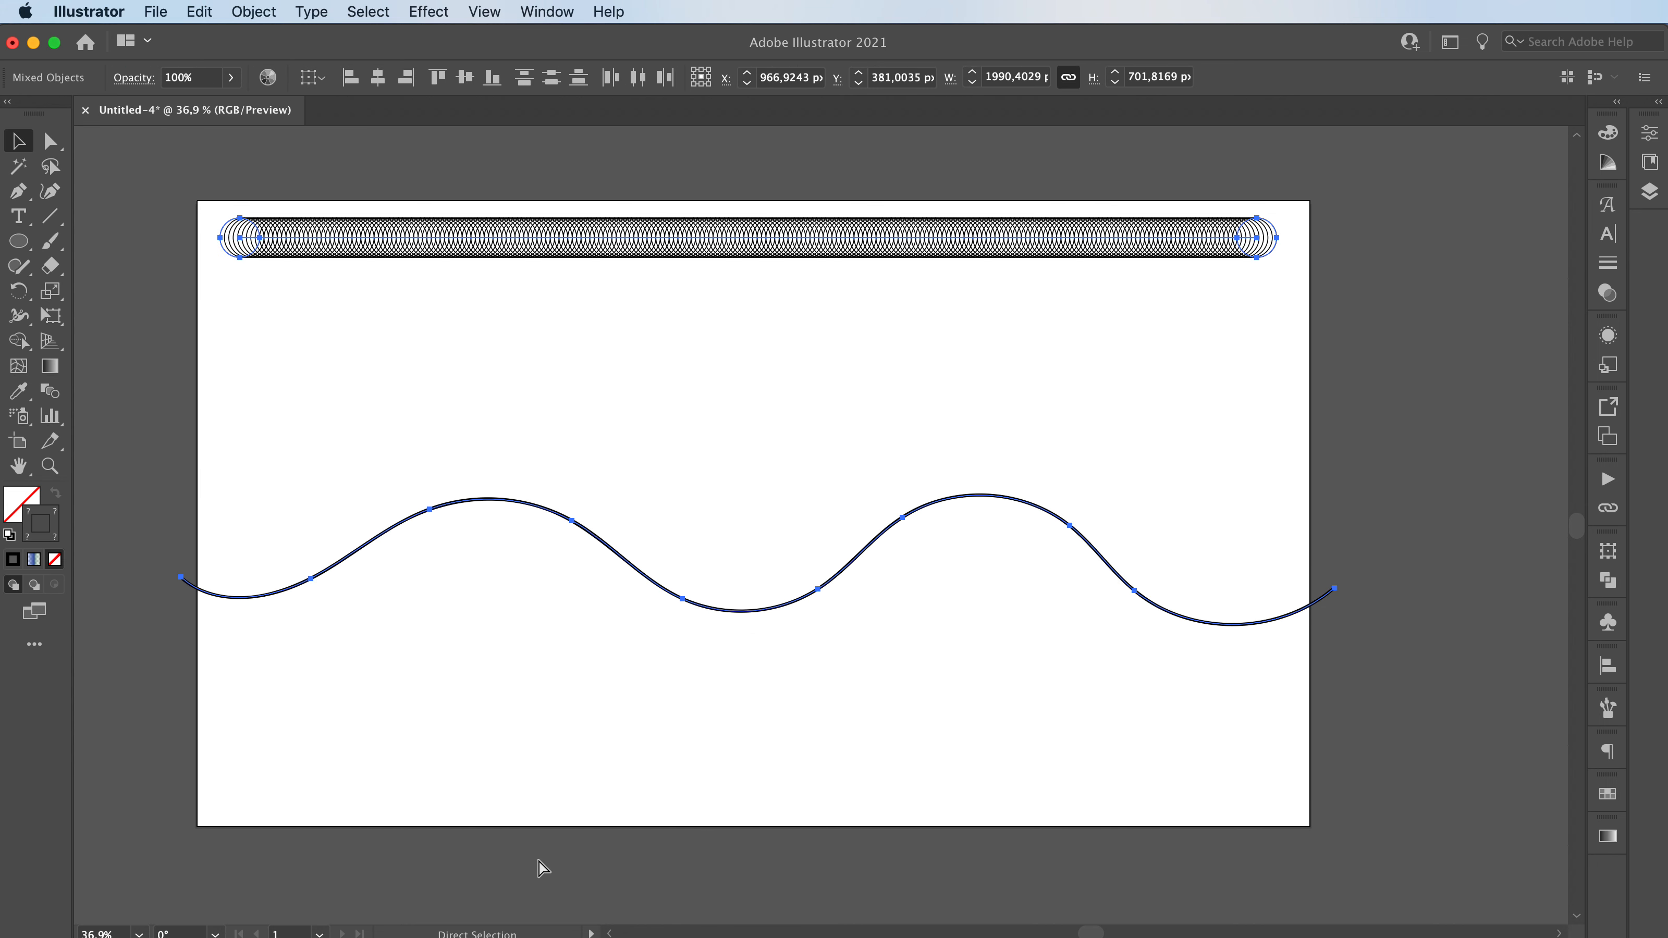
pyautogui.click(594, 699)
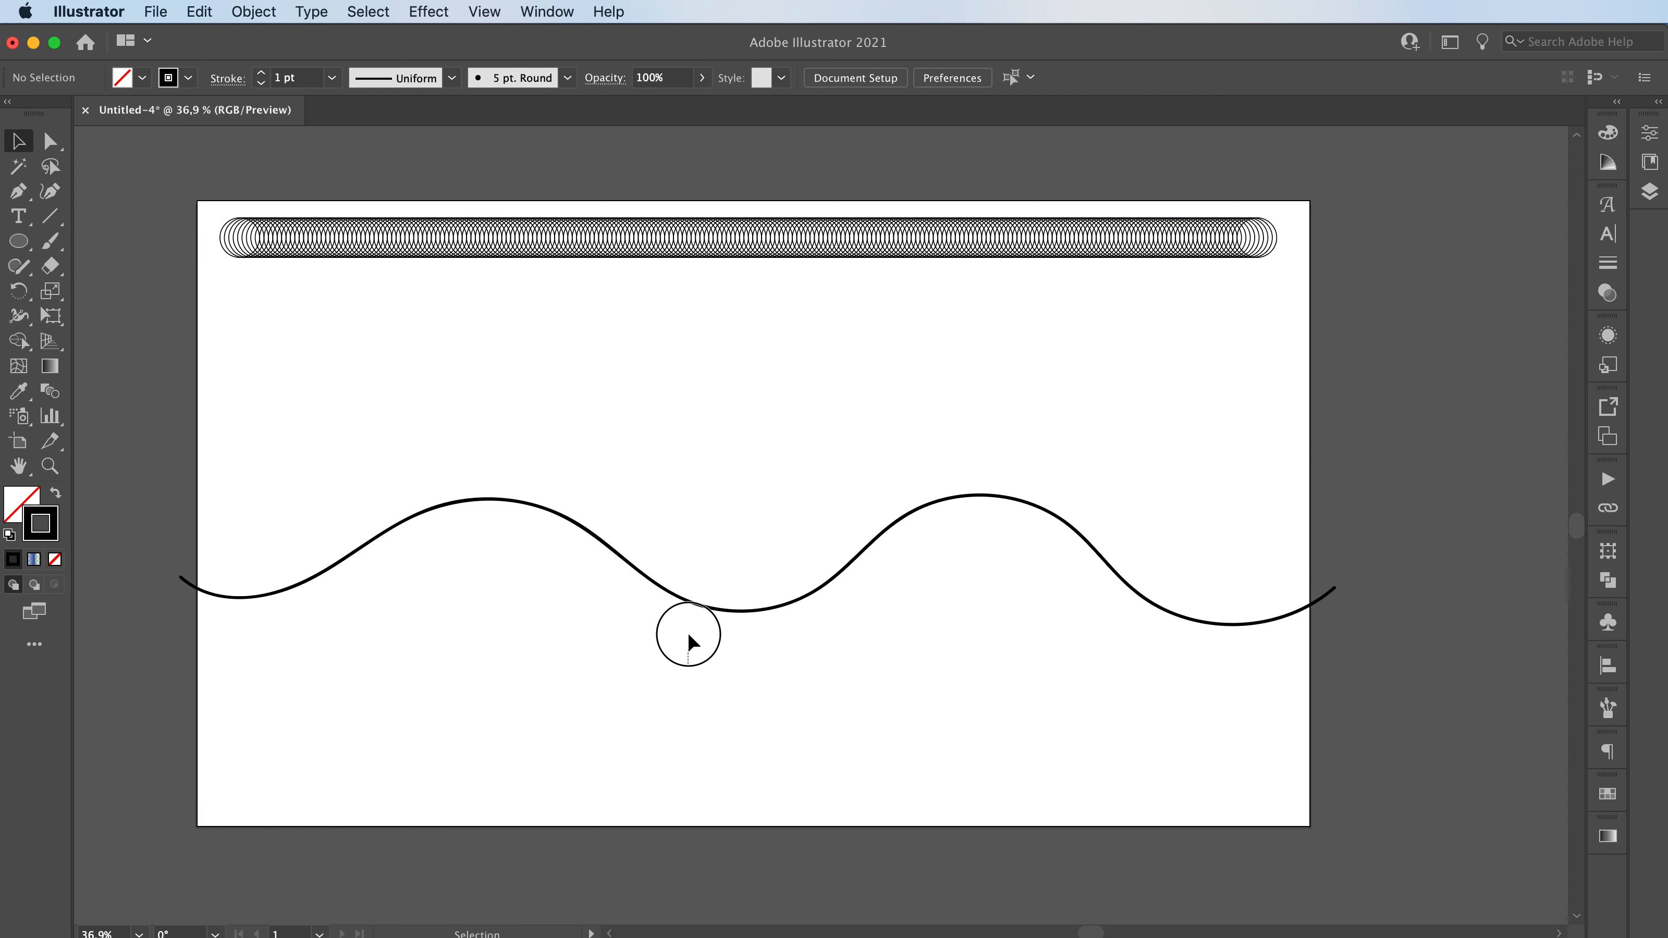
pyautogui.click(687, 604)
pyautogui.press('Delete')
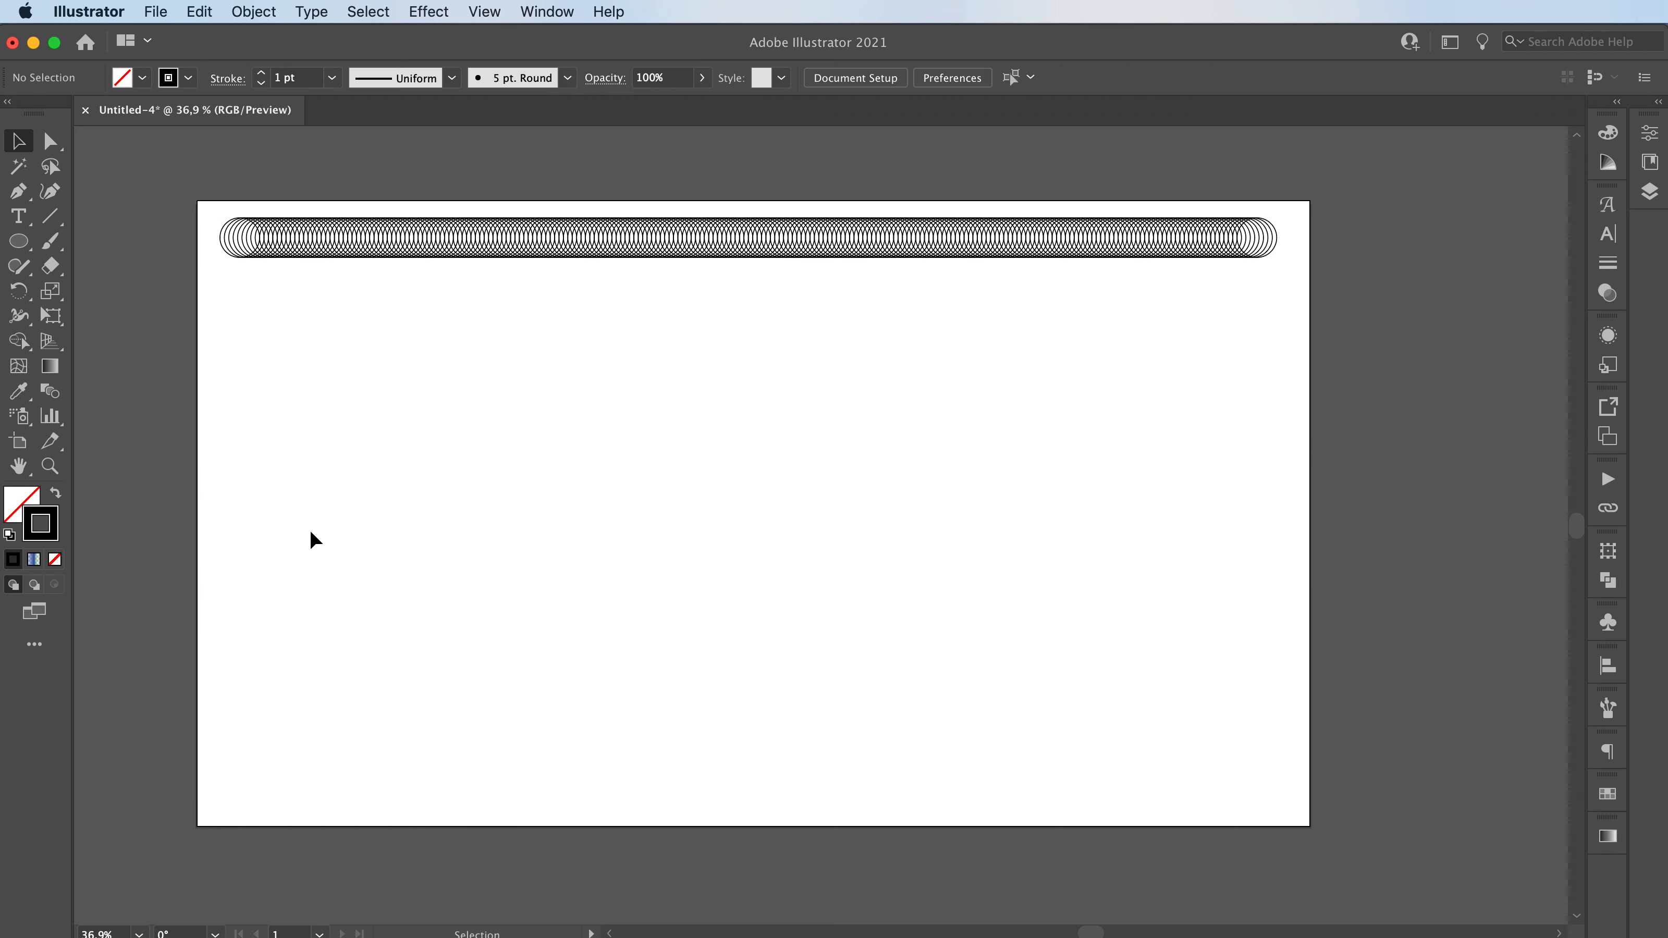
# Add the text TUBE below the blend and scale it up to about 454 pt.
pyautogui.press('t')
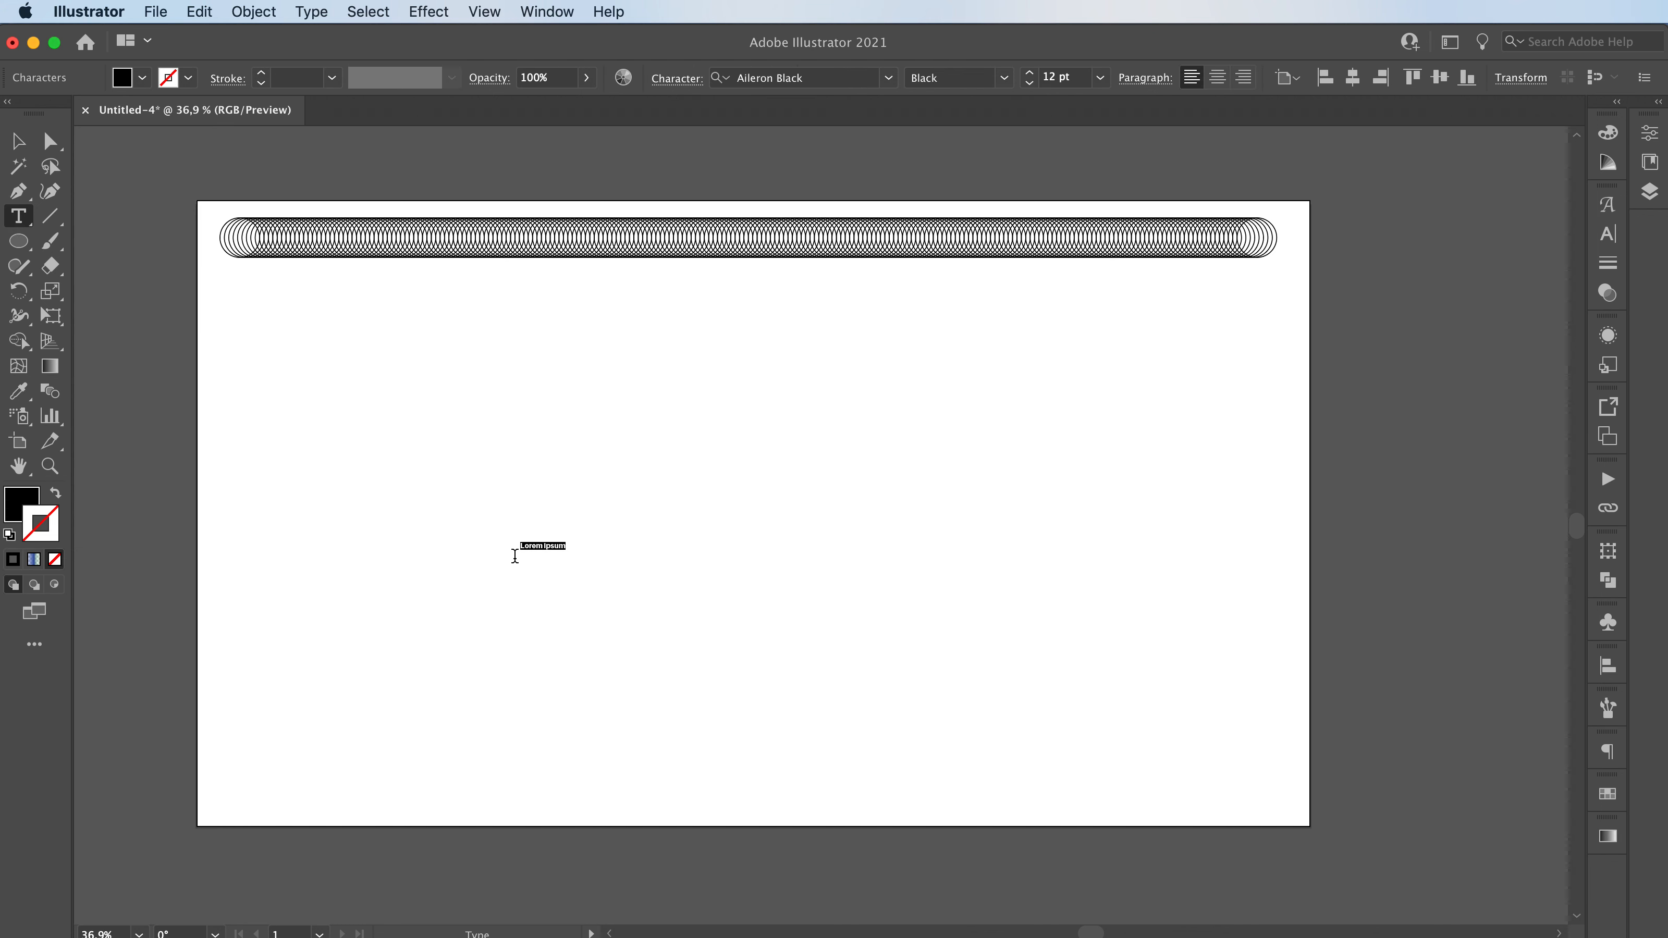
pyautogui.press('Escape')
pyautogui.moveTo(539, 551); pyautogui.dragTo(753, 552)
pyautogui.moveTo(977, 543); pyautogui.dragTo(1063, 544)
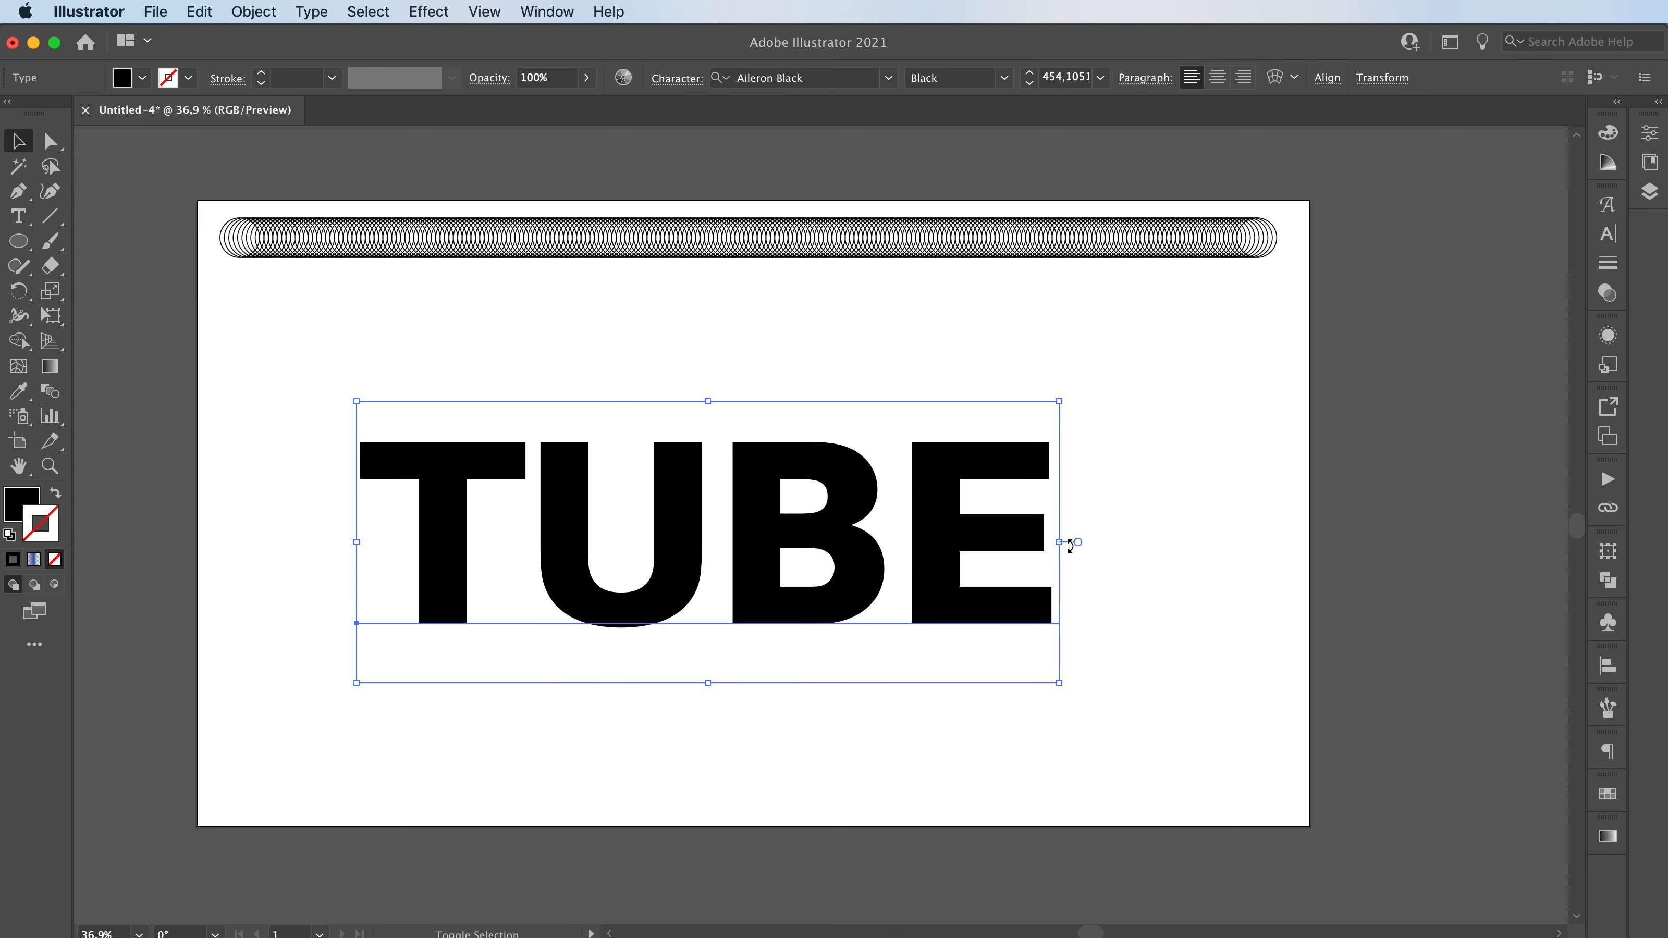
# Set the TUBE text's font to Brandon Grotesque Thin and move the word rightward to roughly centre it on the artboard.
pyautogui.click(1607, 233)
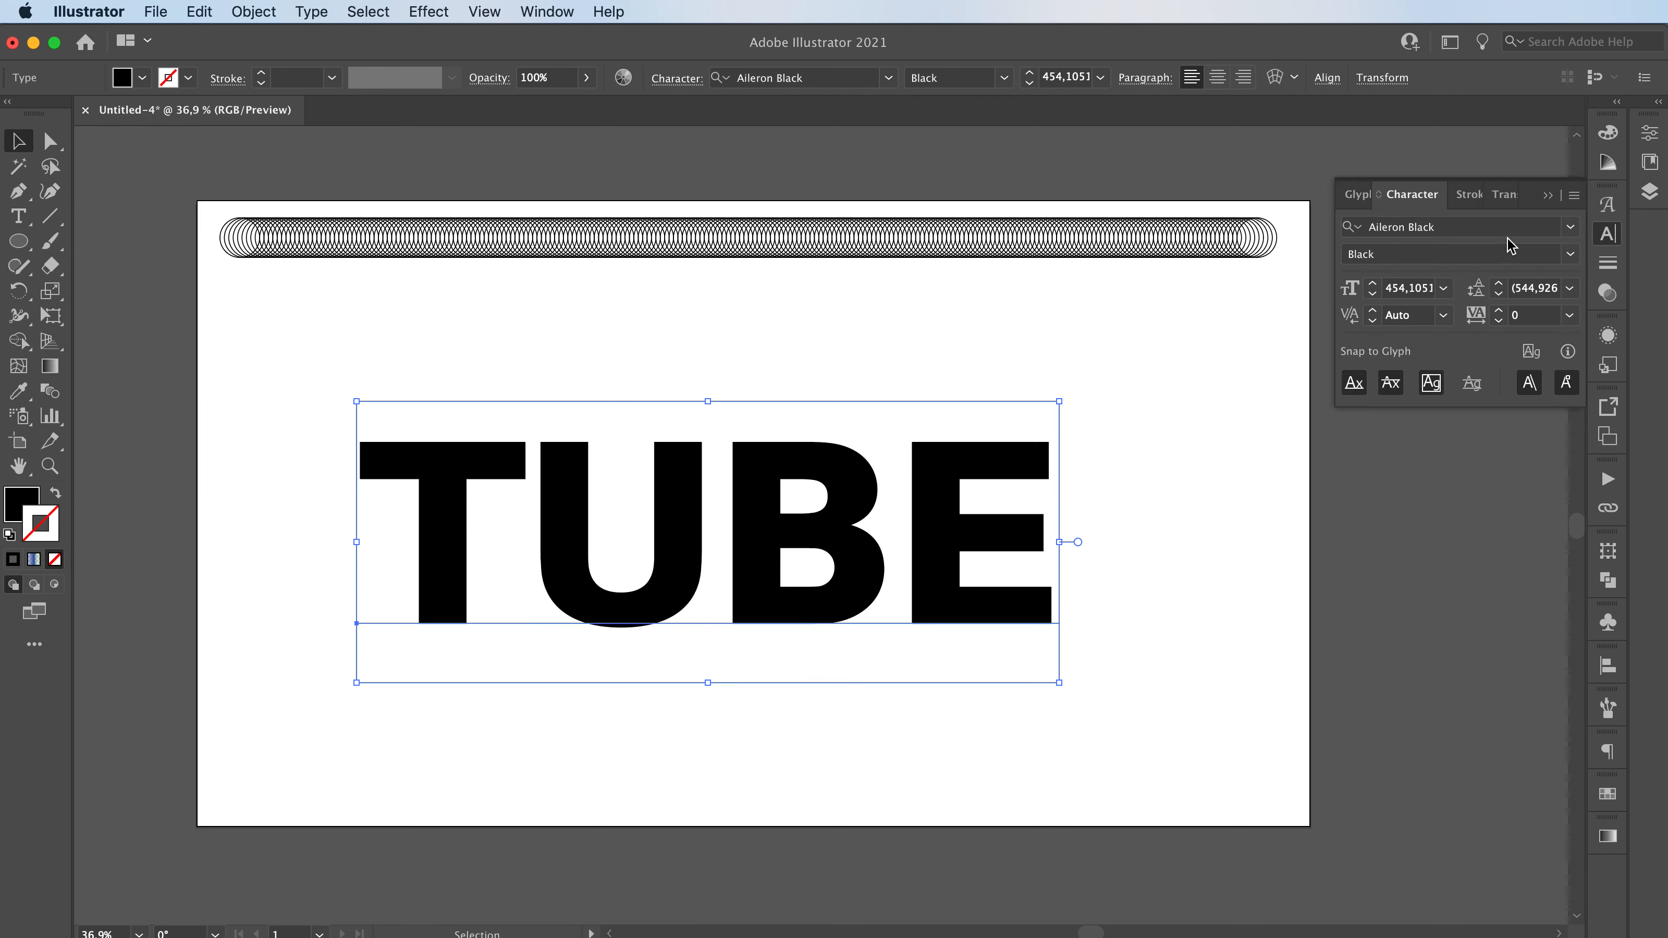
pyautogui.click(1492, 227)
pyautogui.write('hir')
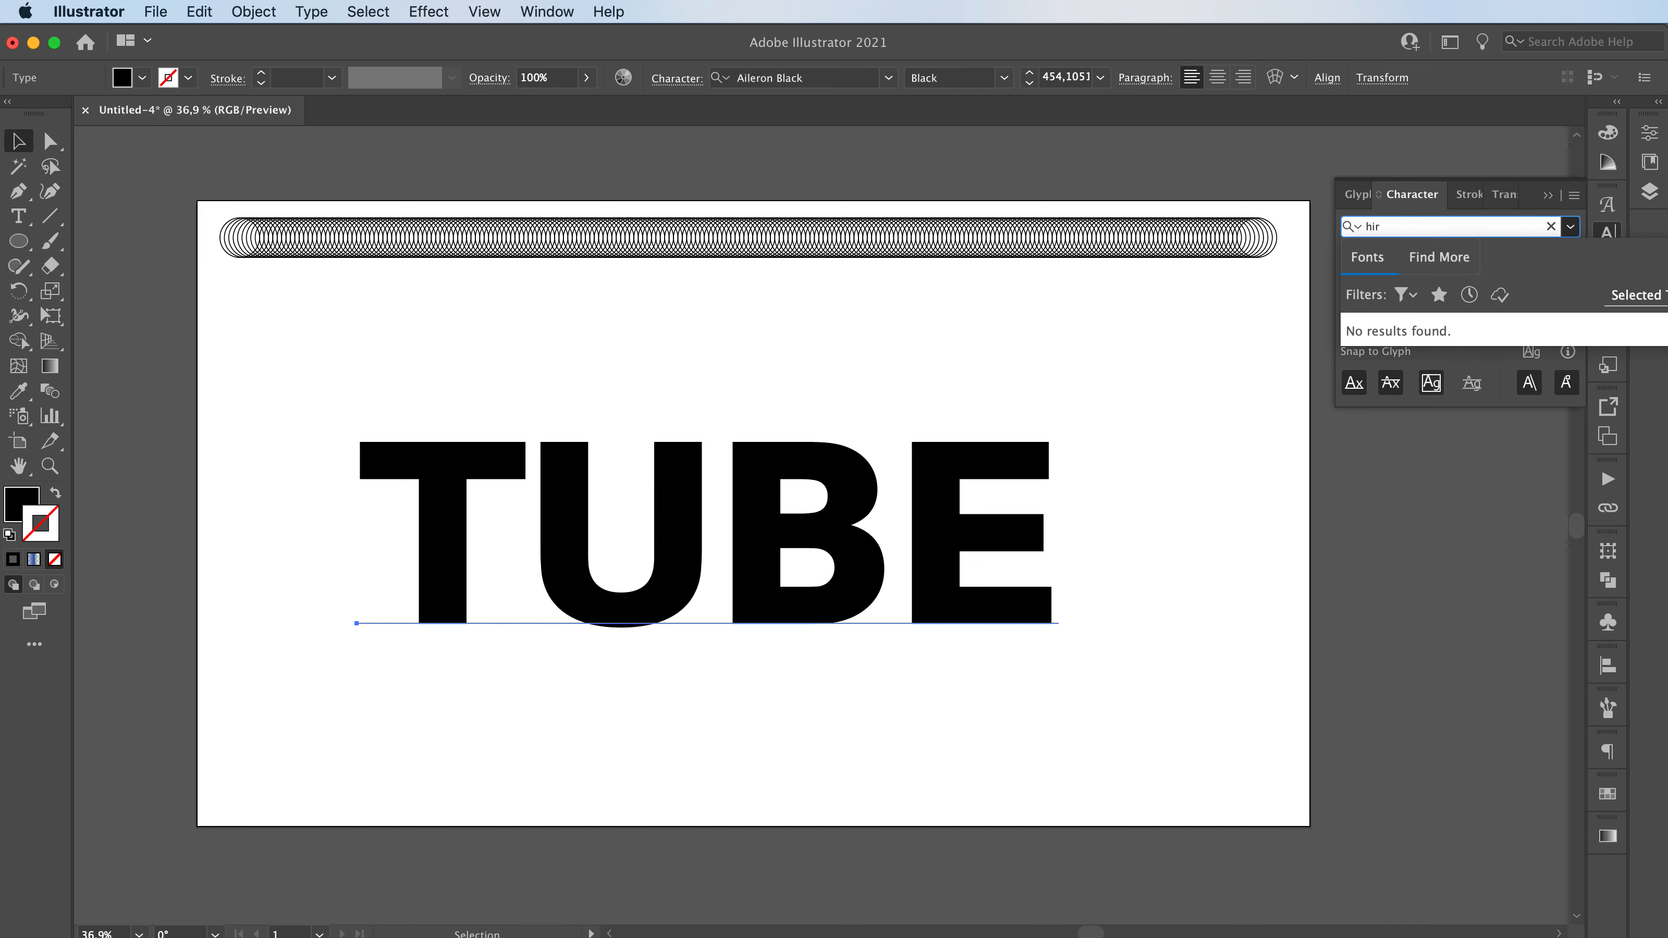
pyautogui.press('BackSpace')
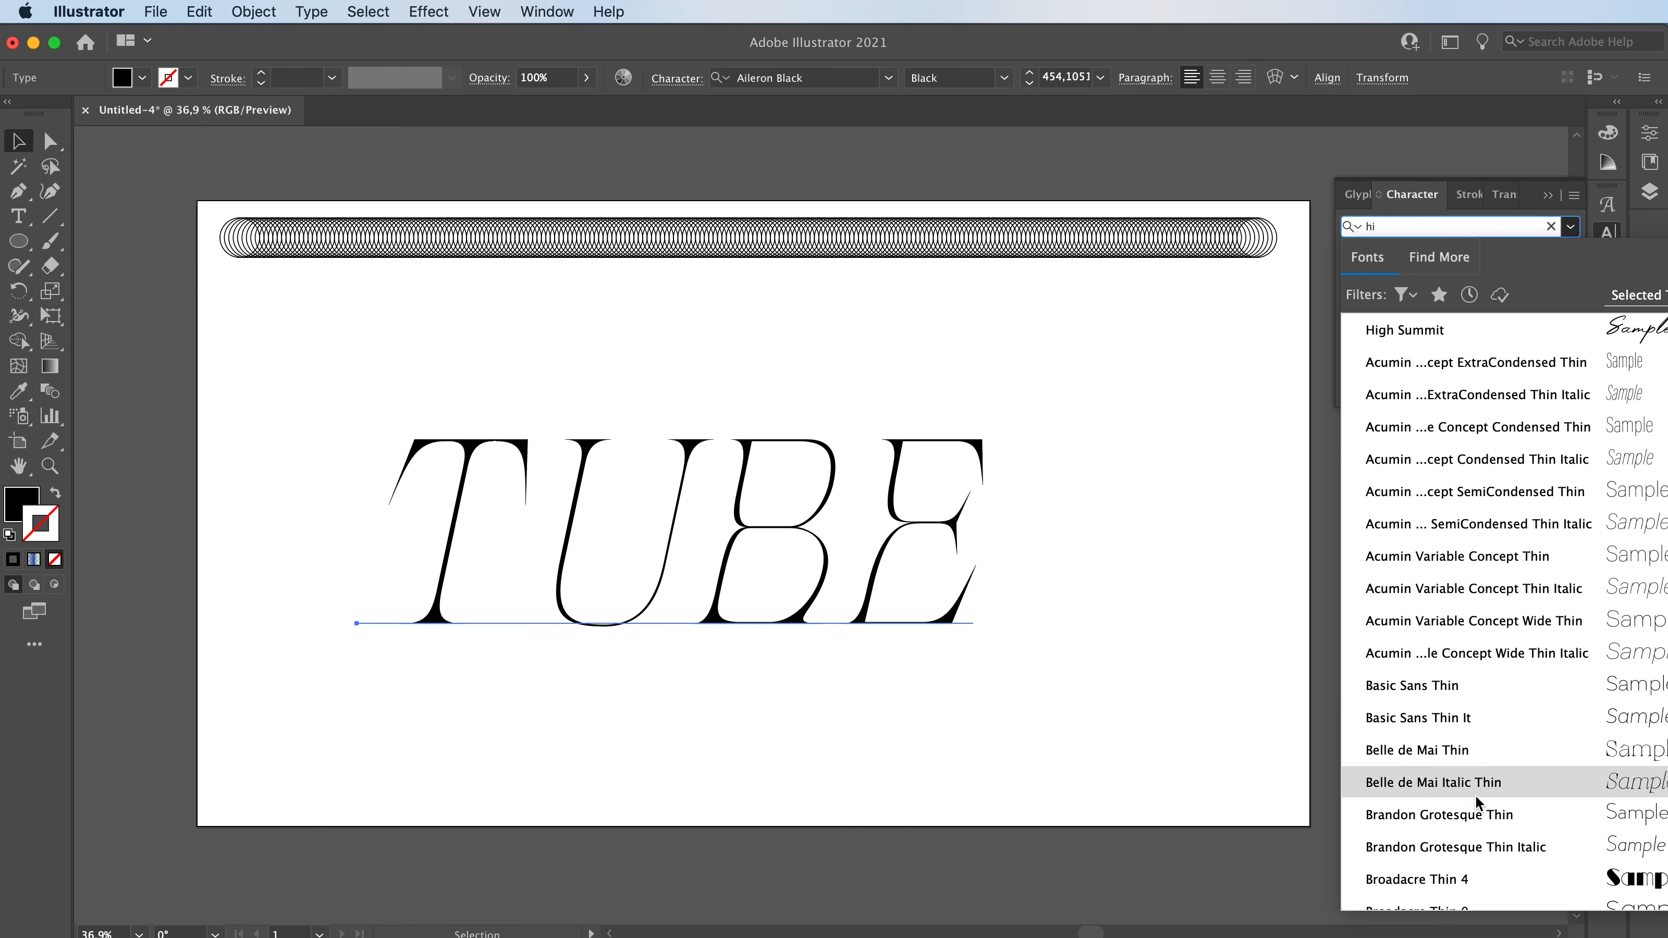
pyautogui.click(1470, 818)
pyautogui.click(1218, 745)
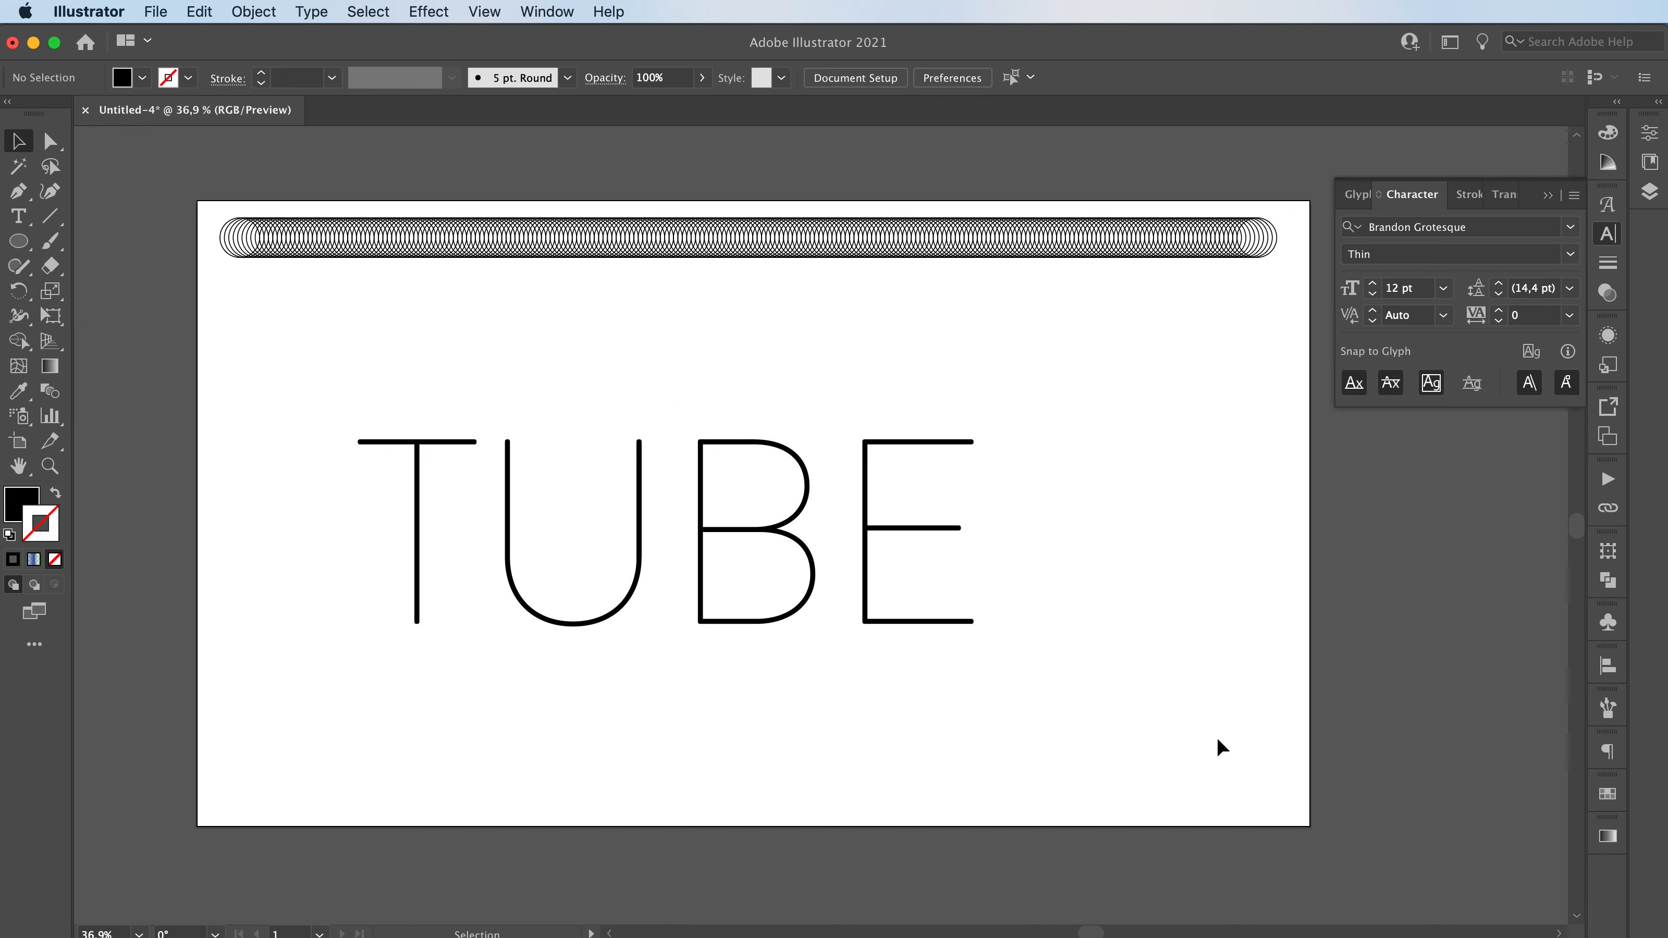
pyautogui.moveTo(695, 592); pyautogui.dragTo(758, 590)
pyautogui.click(282, 658)
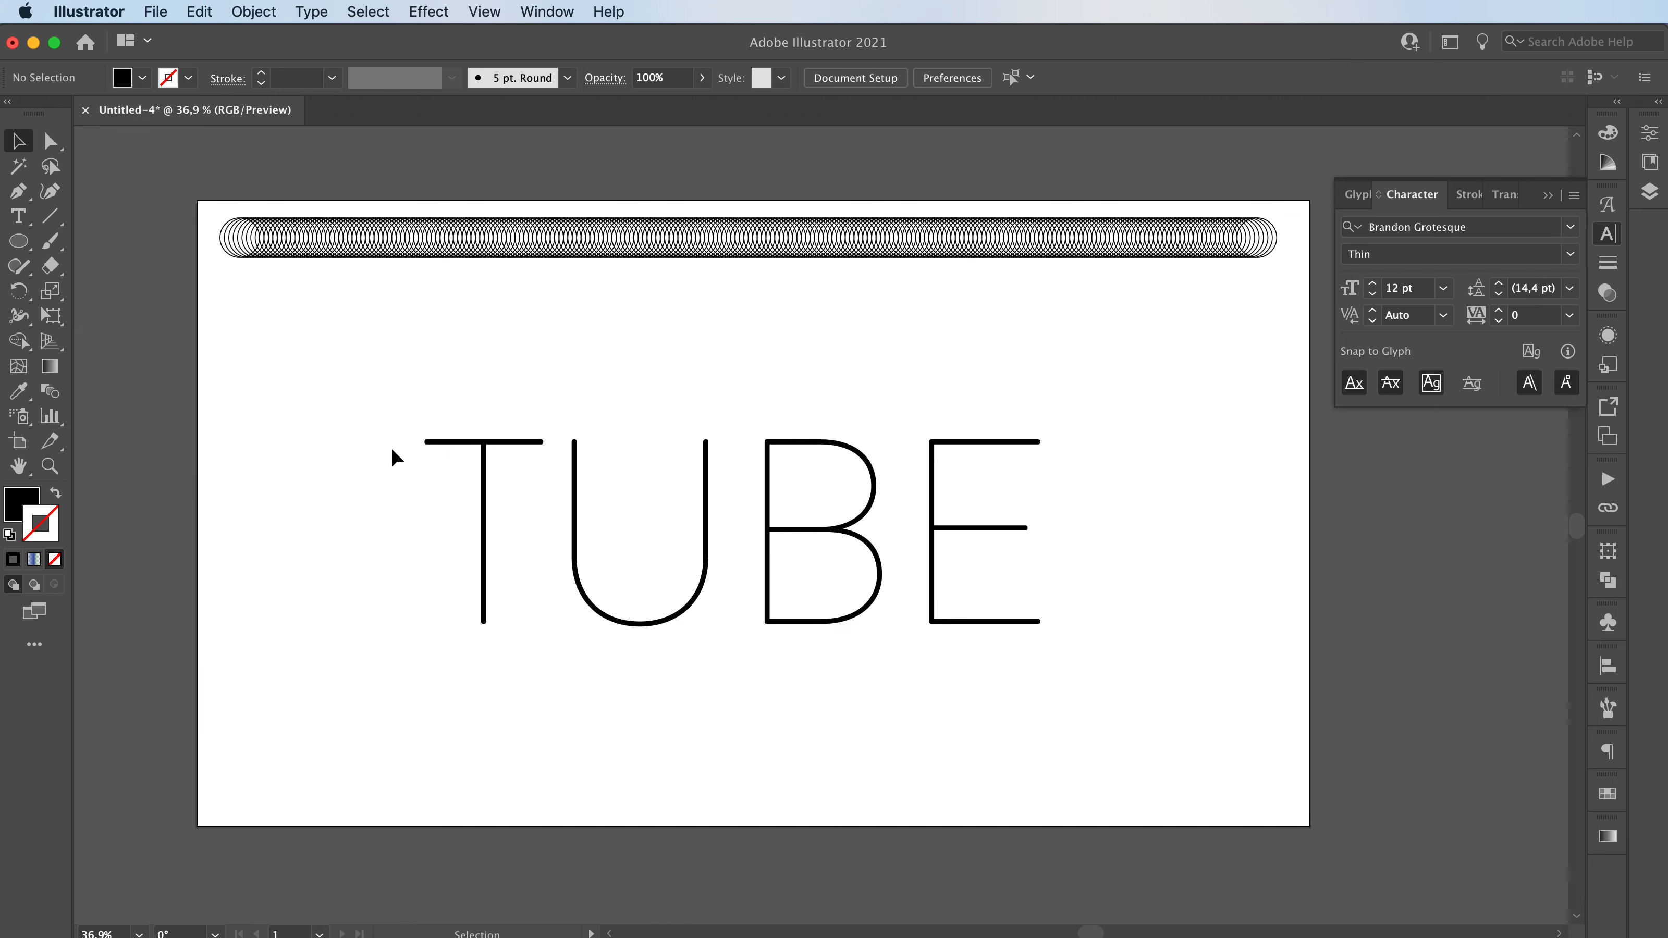
# Prepare the Pen tool with no fill and a bright pink stroke colour.
pyautogui.press('p')
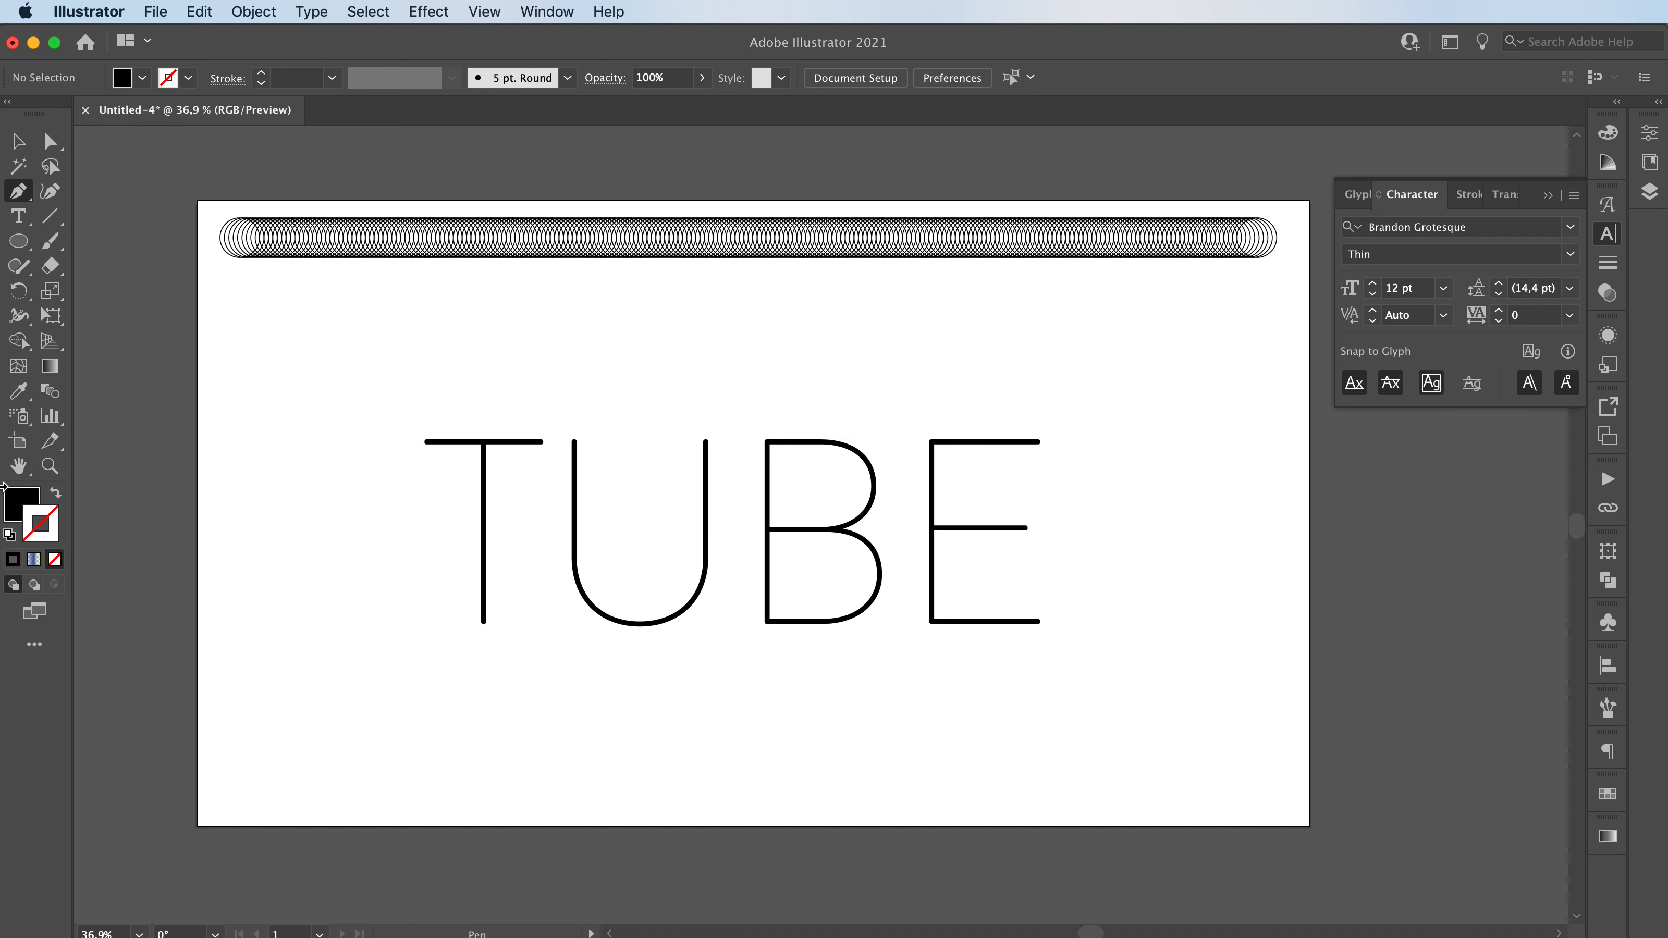
pyautogui.click(55, 501)
pyautogui.doubleClick(41, 524)
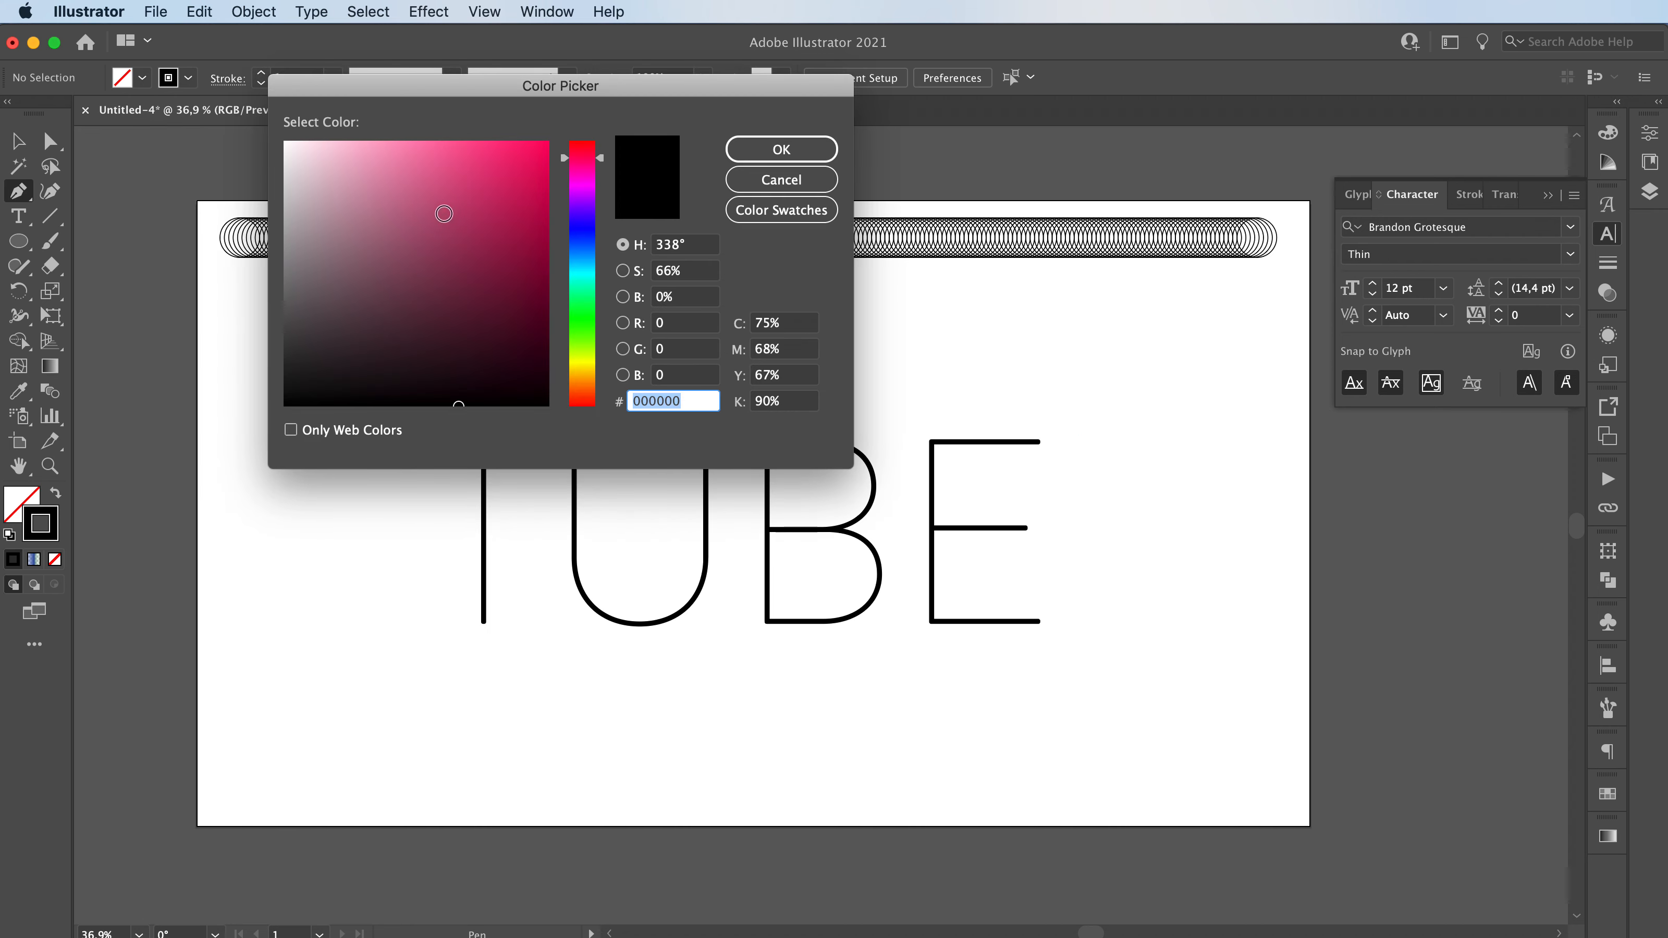
pyautogui.click(482, 140)
pyautogui.press('Return')
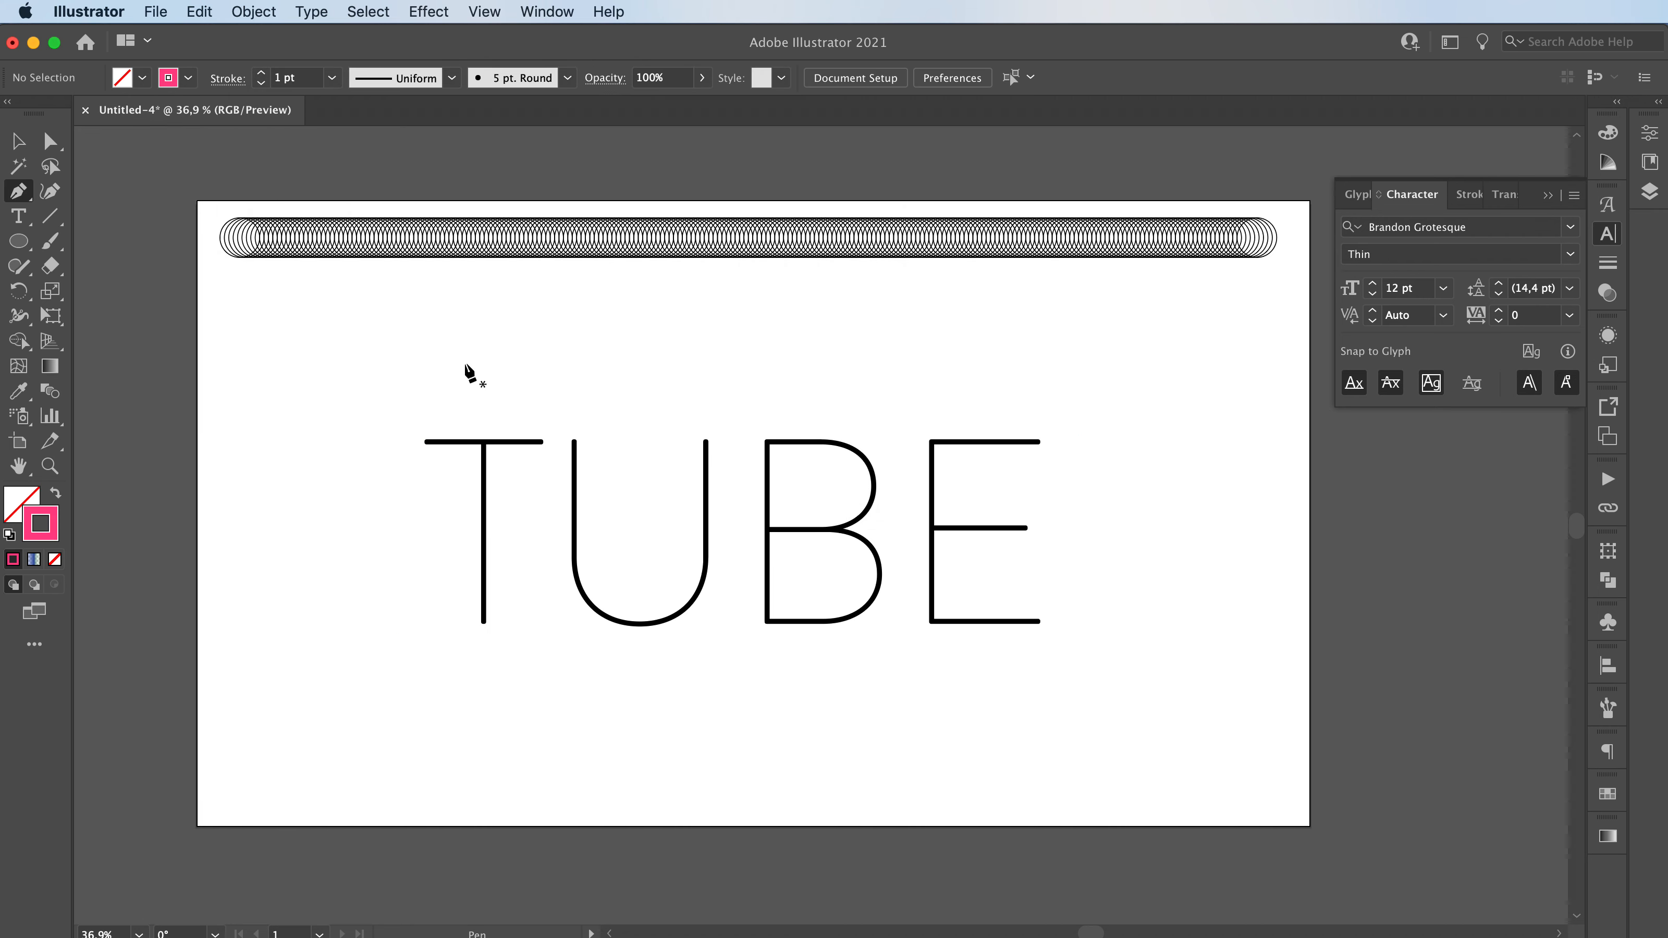
# Start a Pen path left of the T, run it along the T's crossbar, down the U's left stem and around its curve.
pyautogui.click(382, 438)
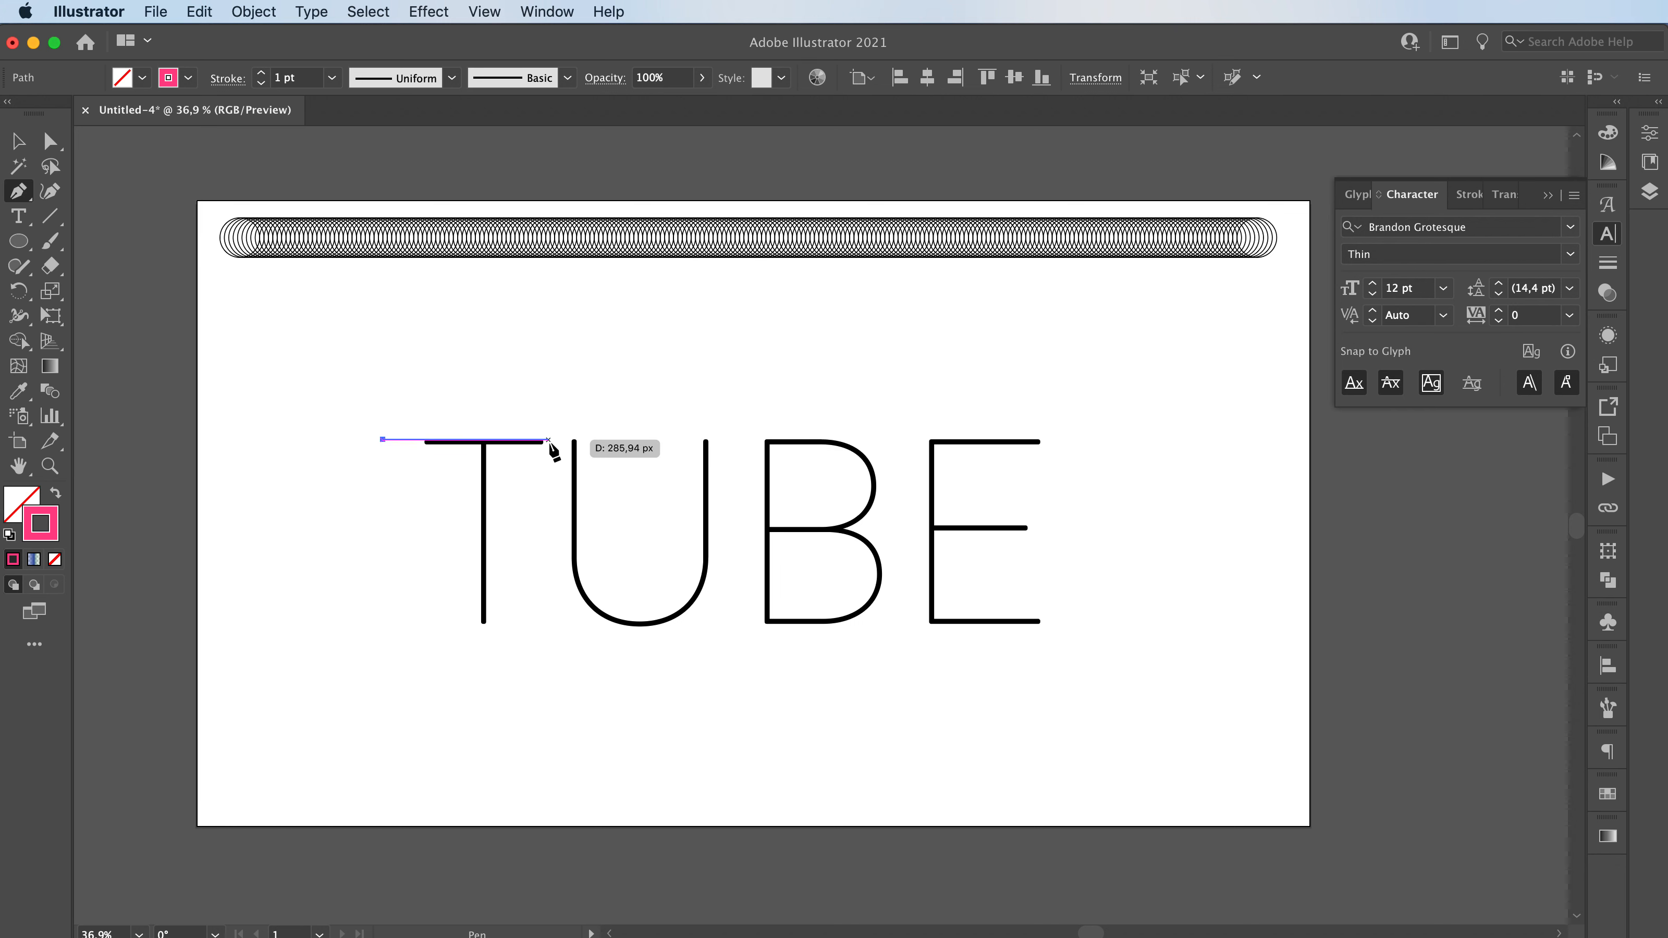
pyautogui.click(572, 440)
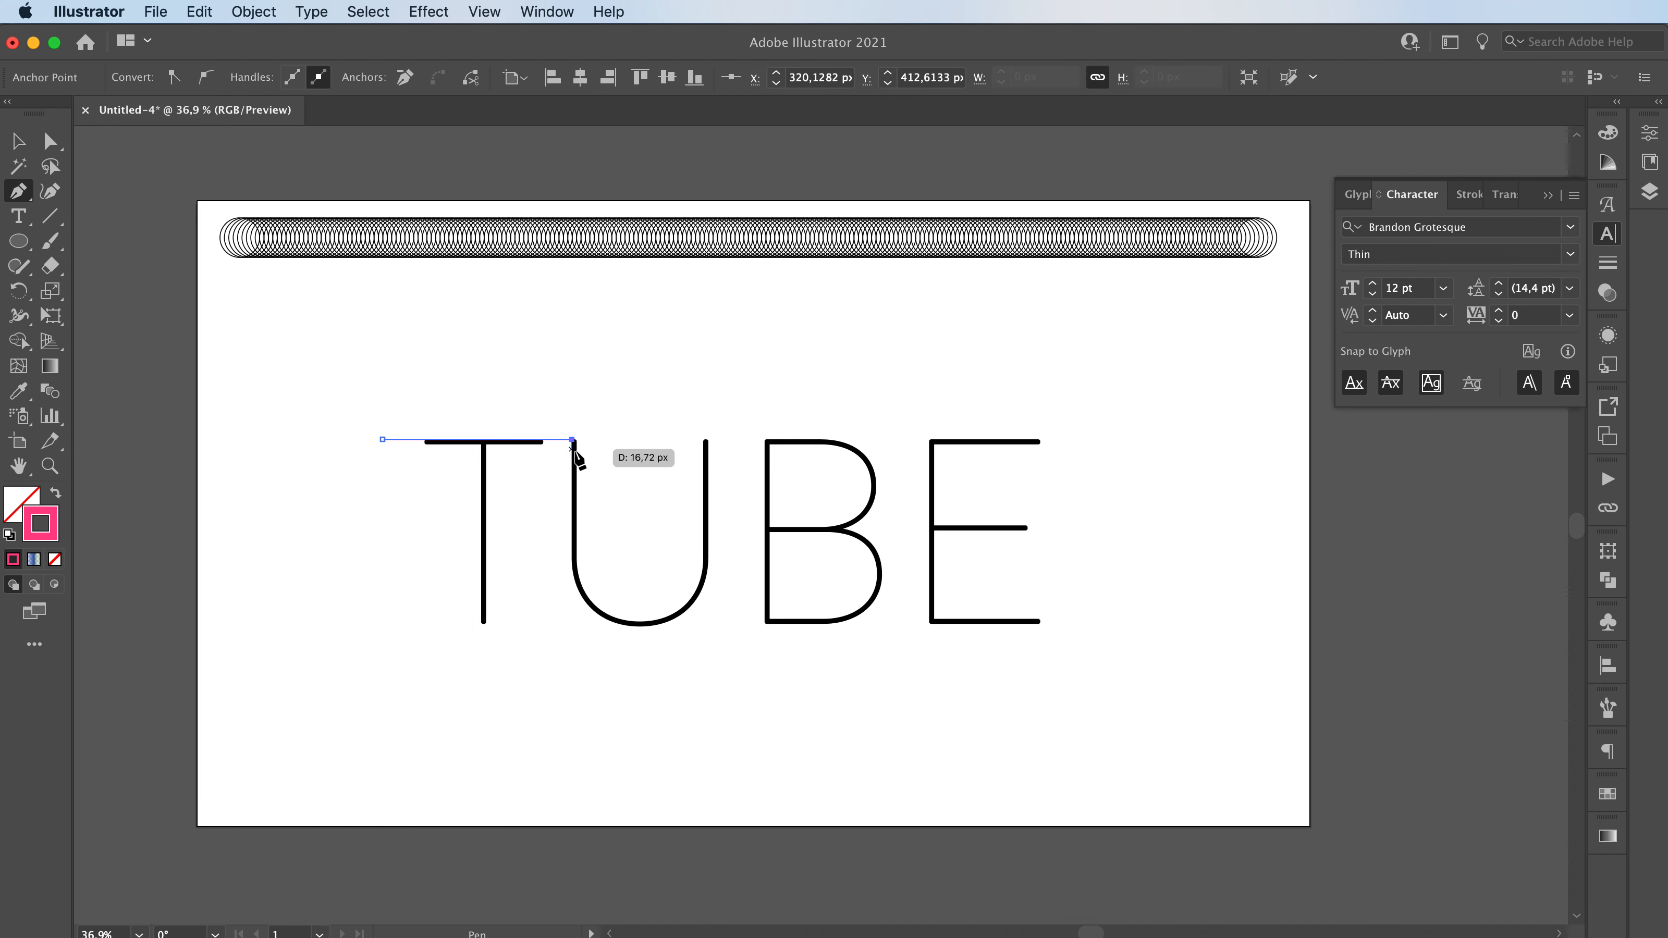
pyautogui.click(571, 566)
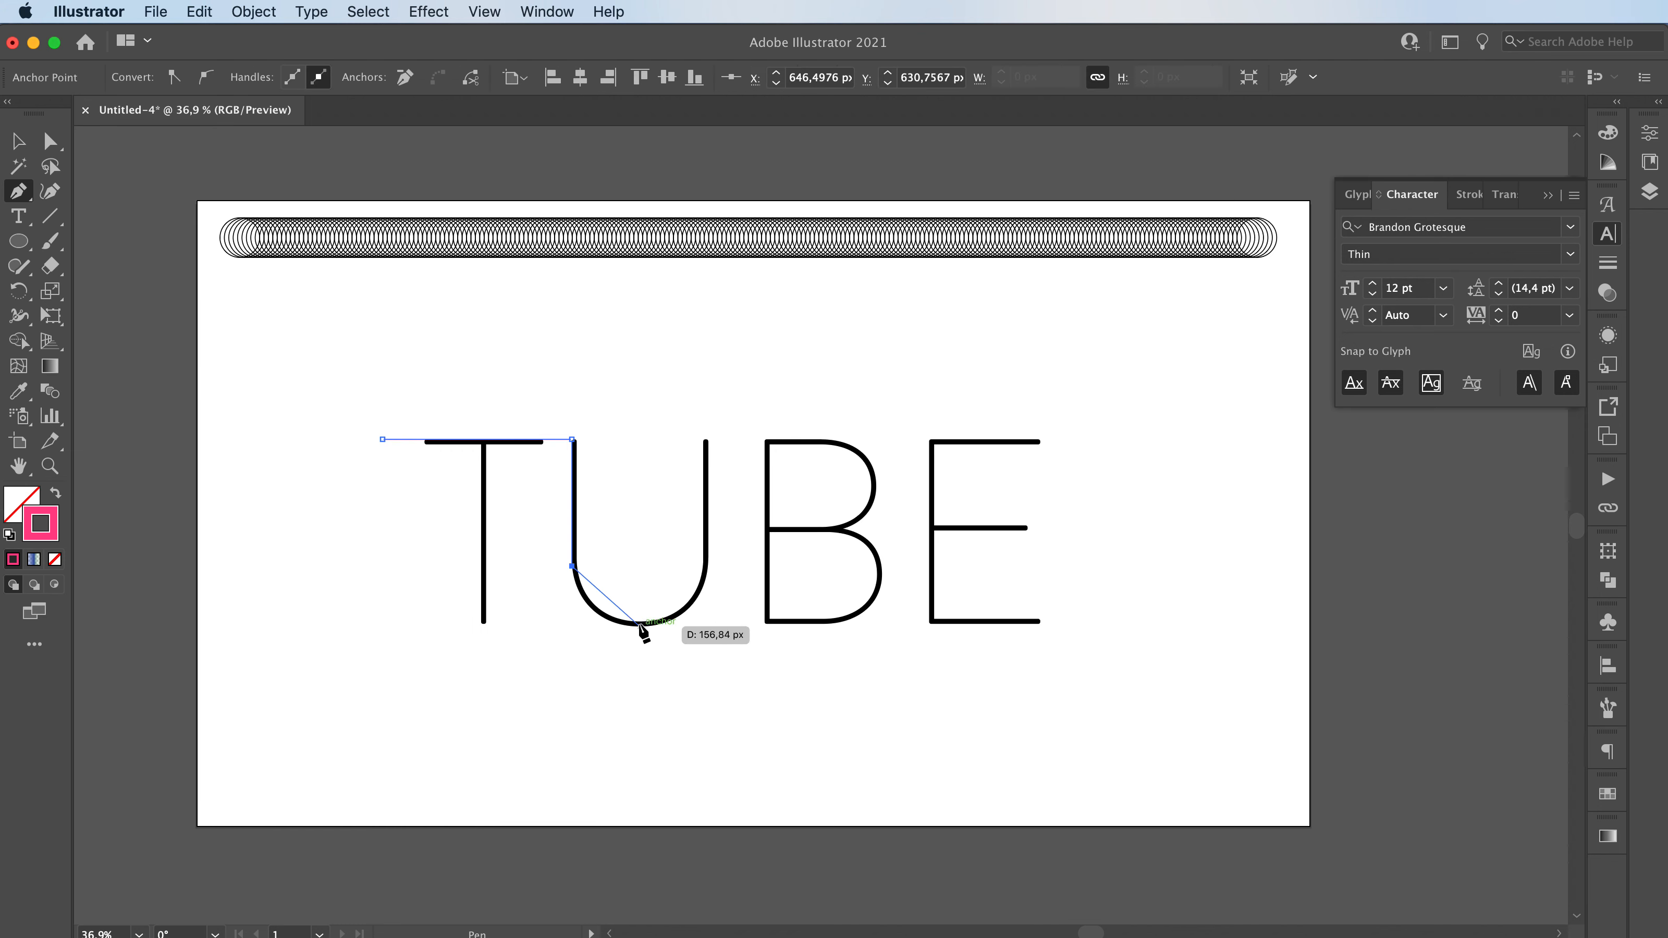
pyautogui.moveTo(639, 626); pyautogui.dragTo(702, 626)
pyautogui.click(706, 565)
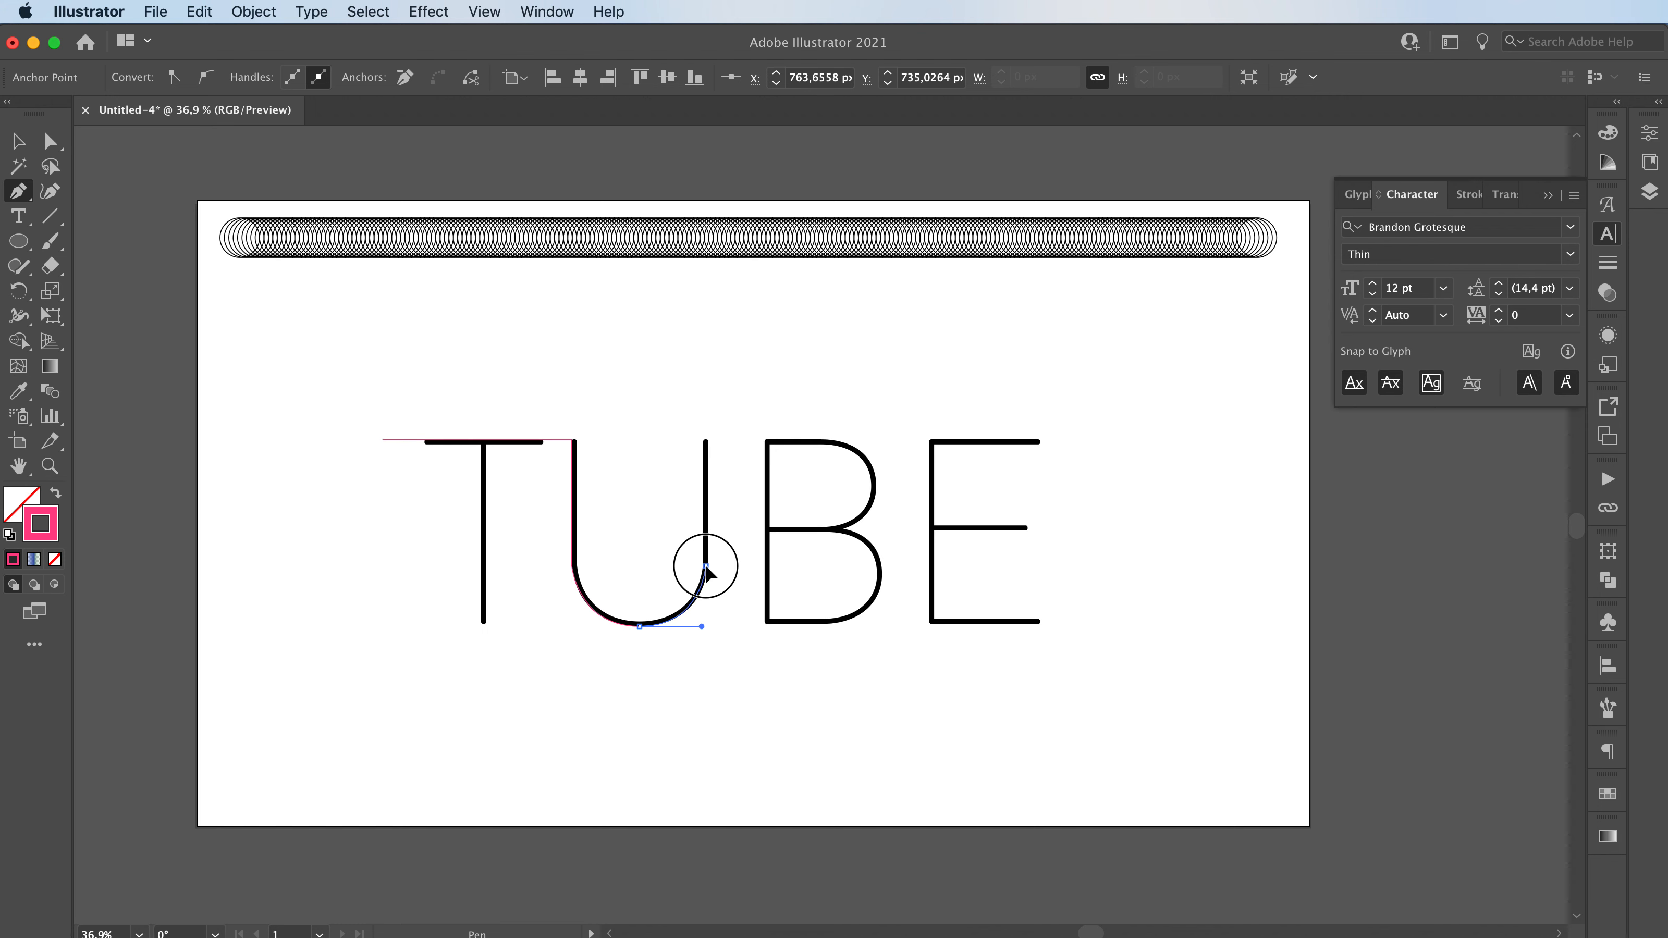
pyautogui.moveTo(705, 565); pyautogui.dragTo(705, 552)
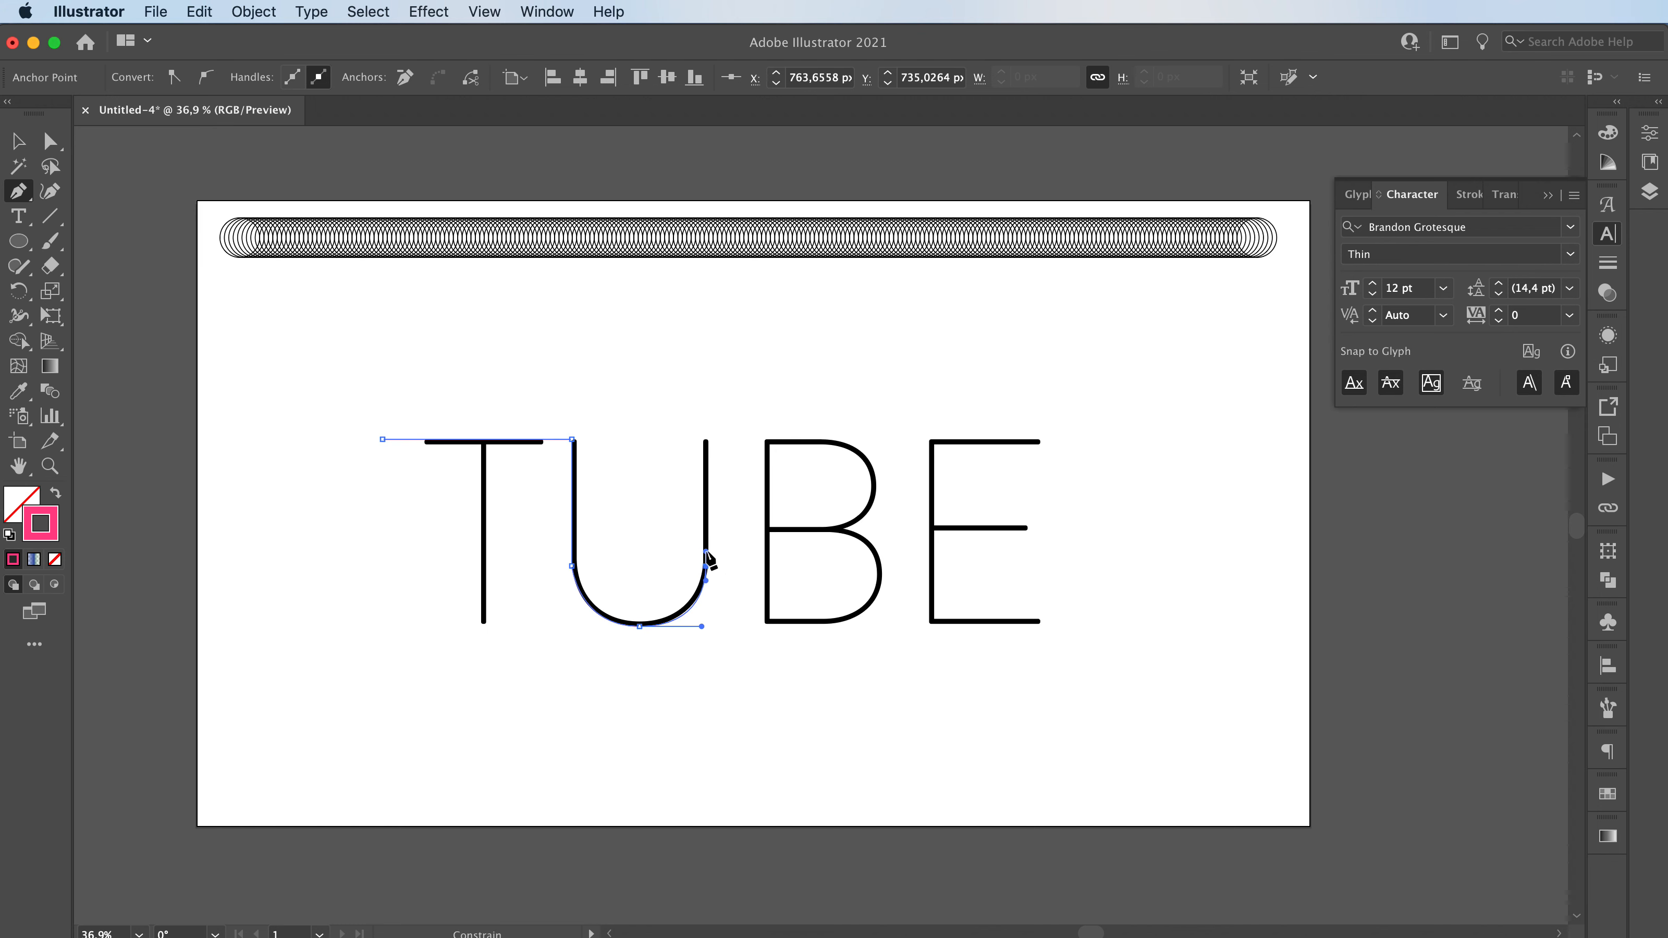
# Continue the path up the U's right stem, across to the B and around both bowls, ending it at the B's lower-left corner.
pyautogui.moveTo(706, 439); pyautogui.dragTo(879, 535)
pyautogui.click(826, 439)
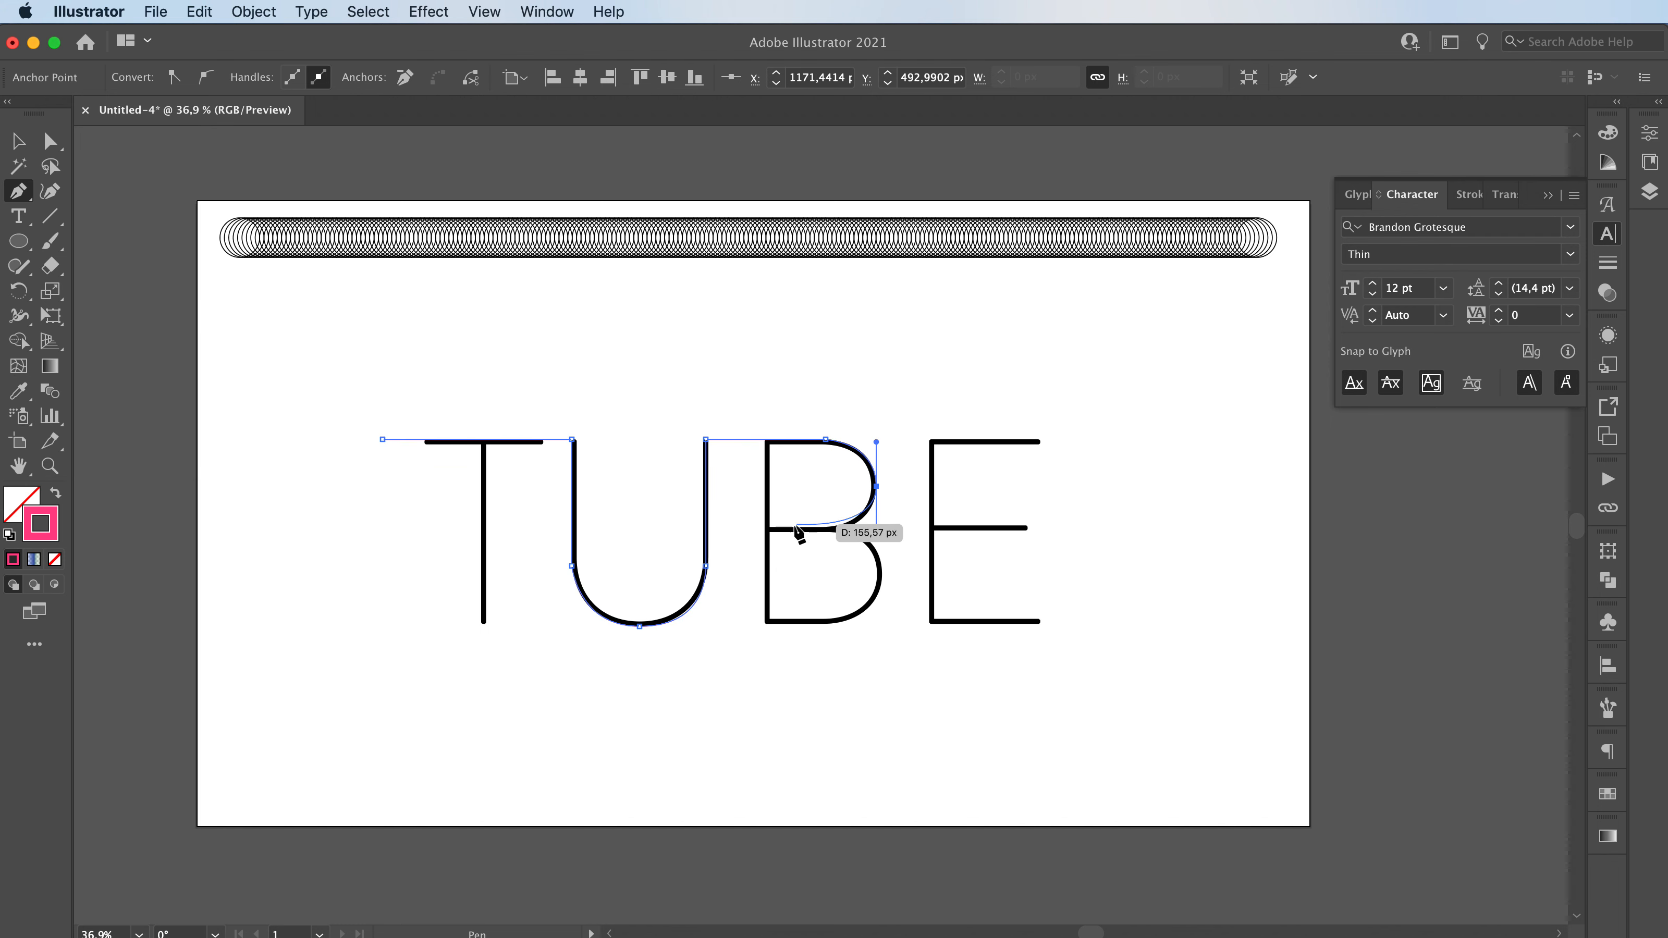
pyautogui.click(760, 530)
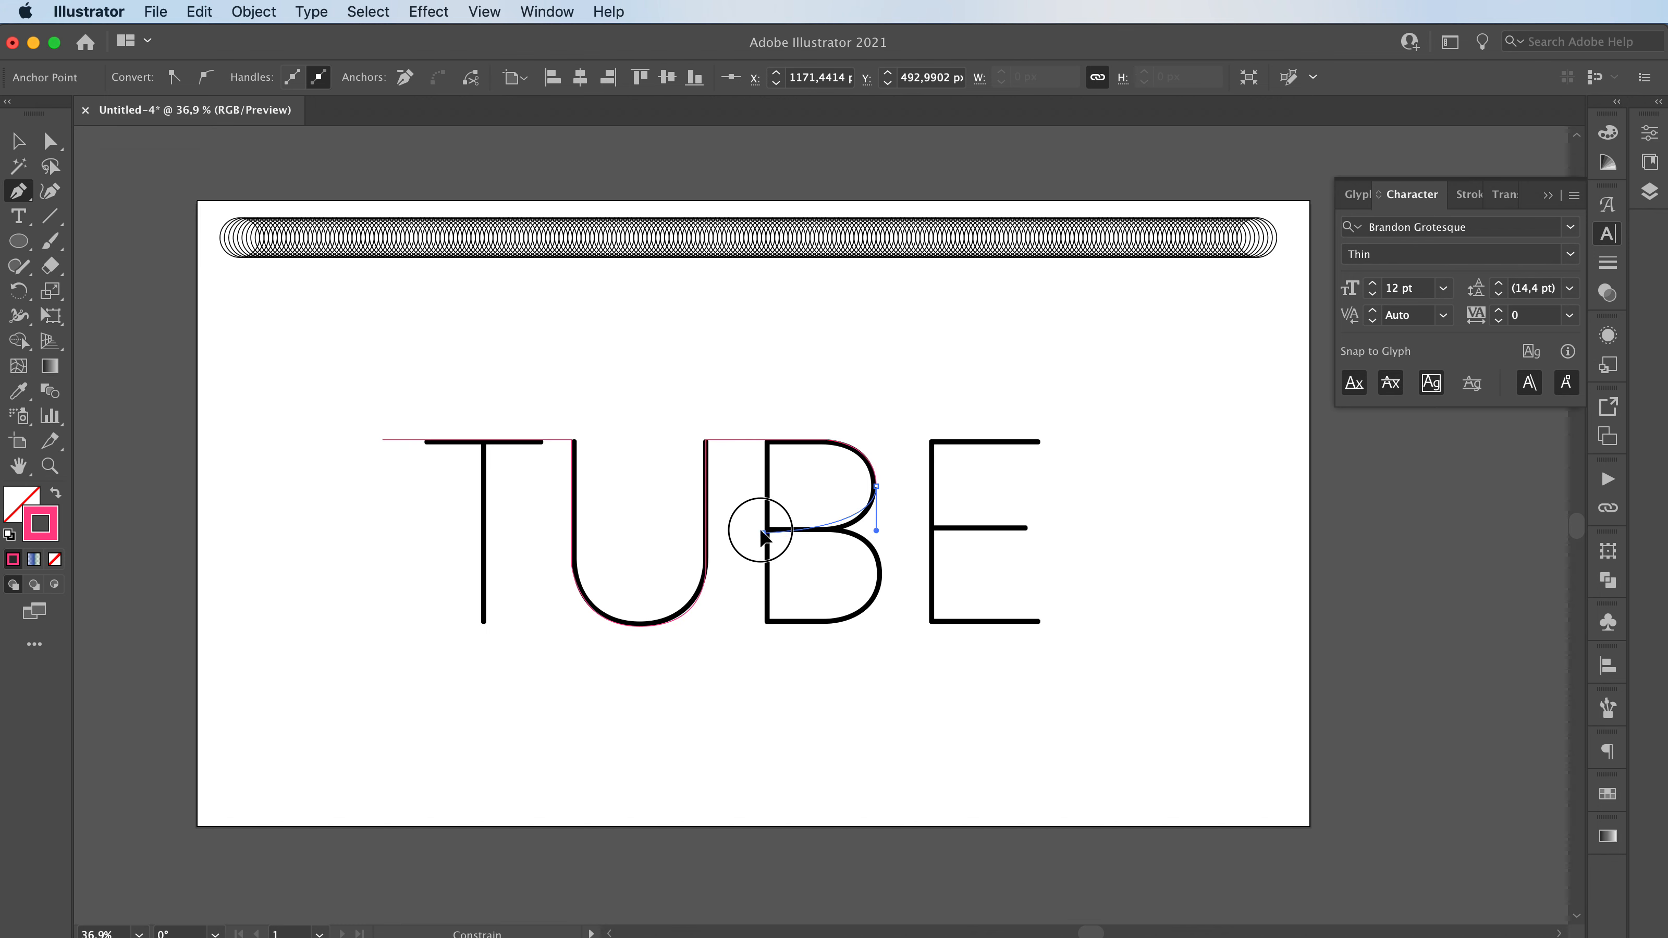
pyautogui.moveTo(760, 529); pyautogui.dragTo(705, 532)
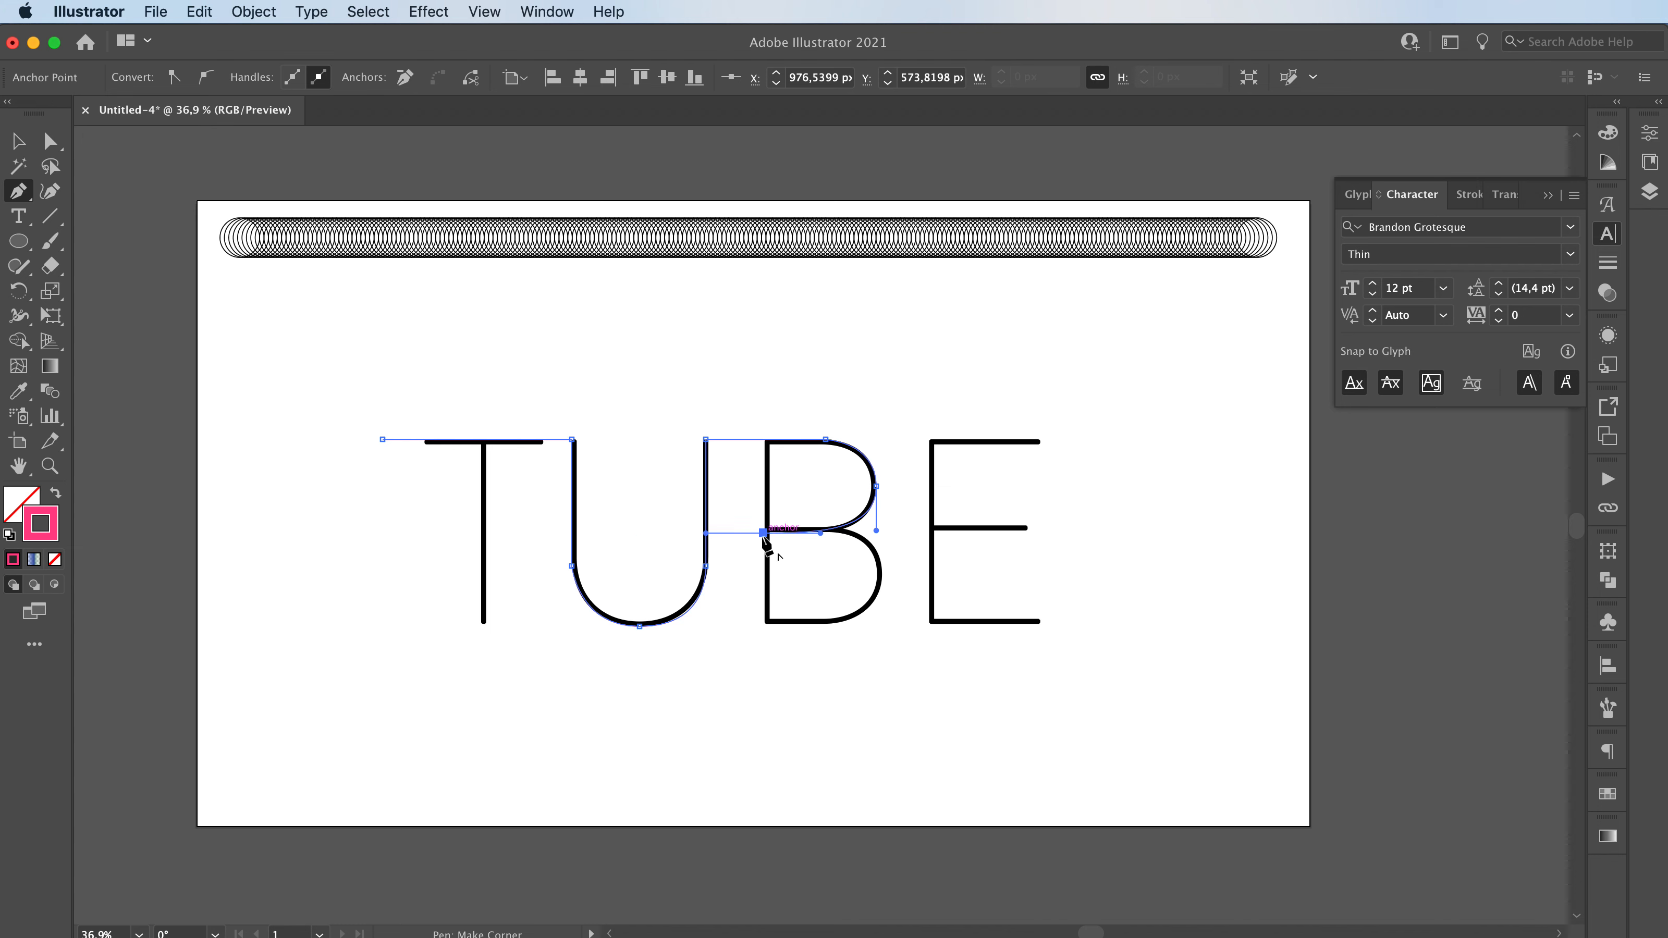
pyautogui.click(763, 533)
pyautogui.moveTo(877, 573); pyautogui.dragTo(877, 620)
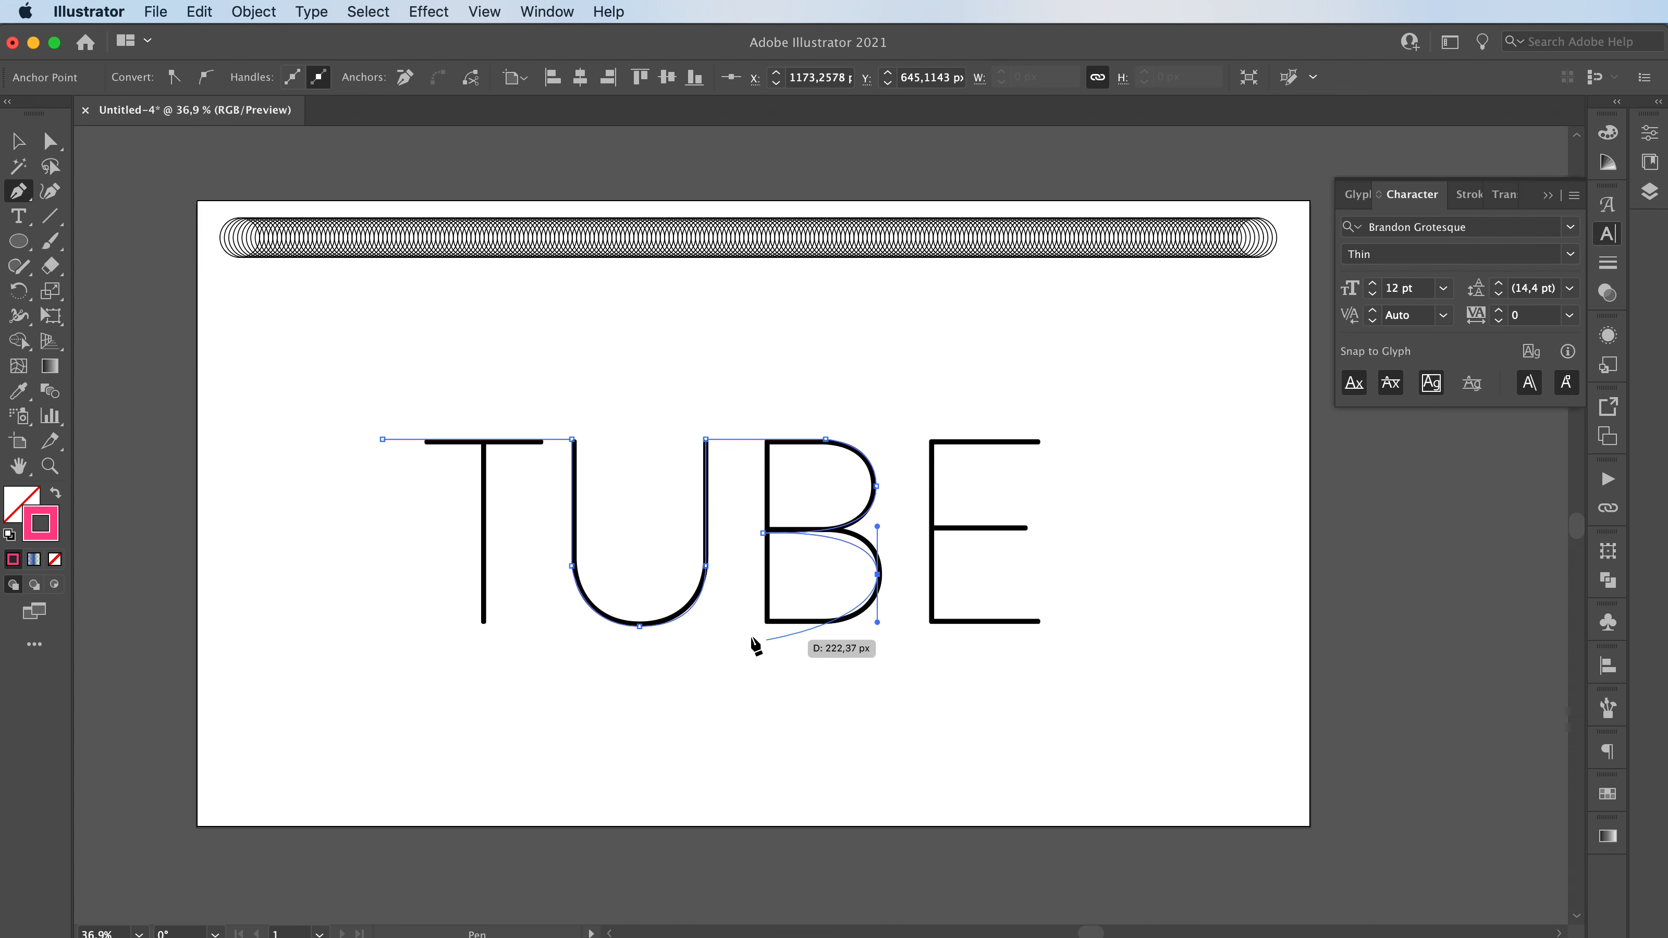
pyautogui.moveTo(762, 621); pyautogui.dragTo(696, 621)
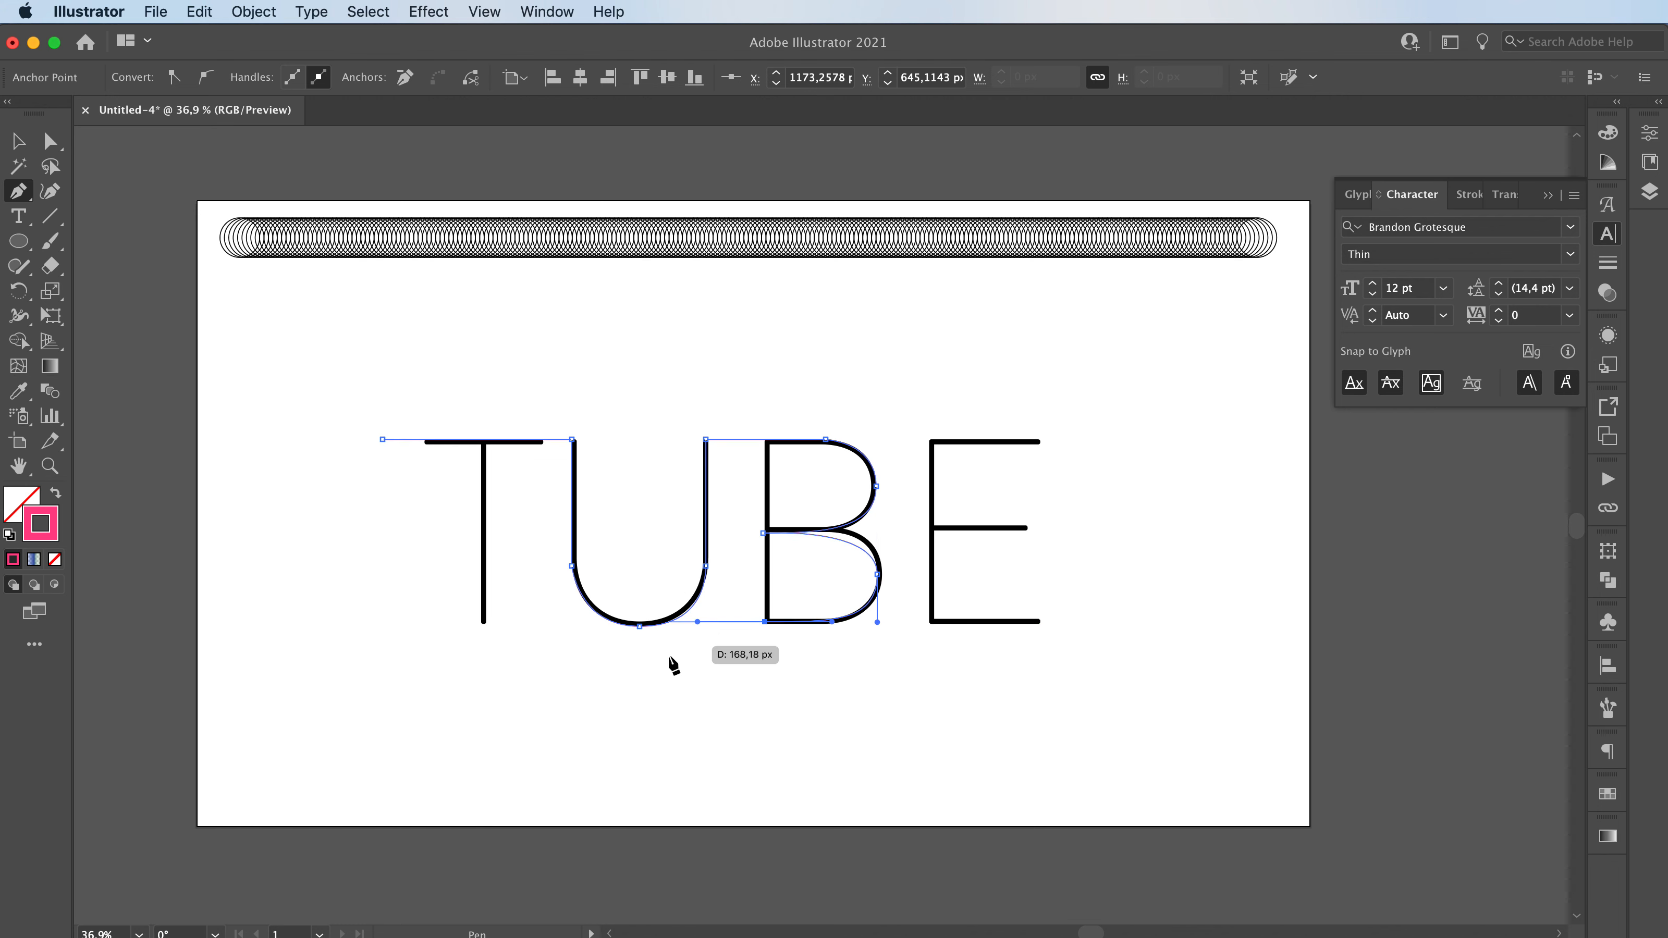
pyautogui.press('v')
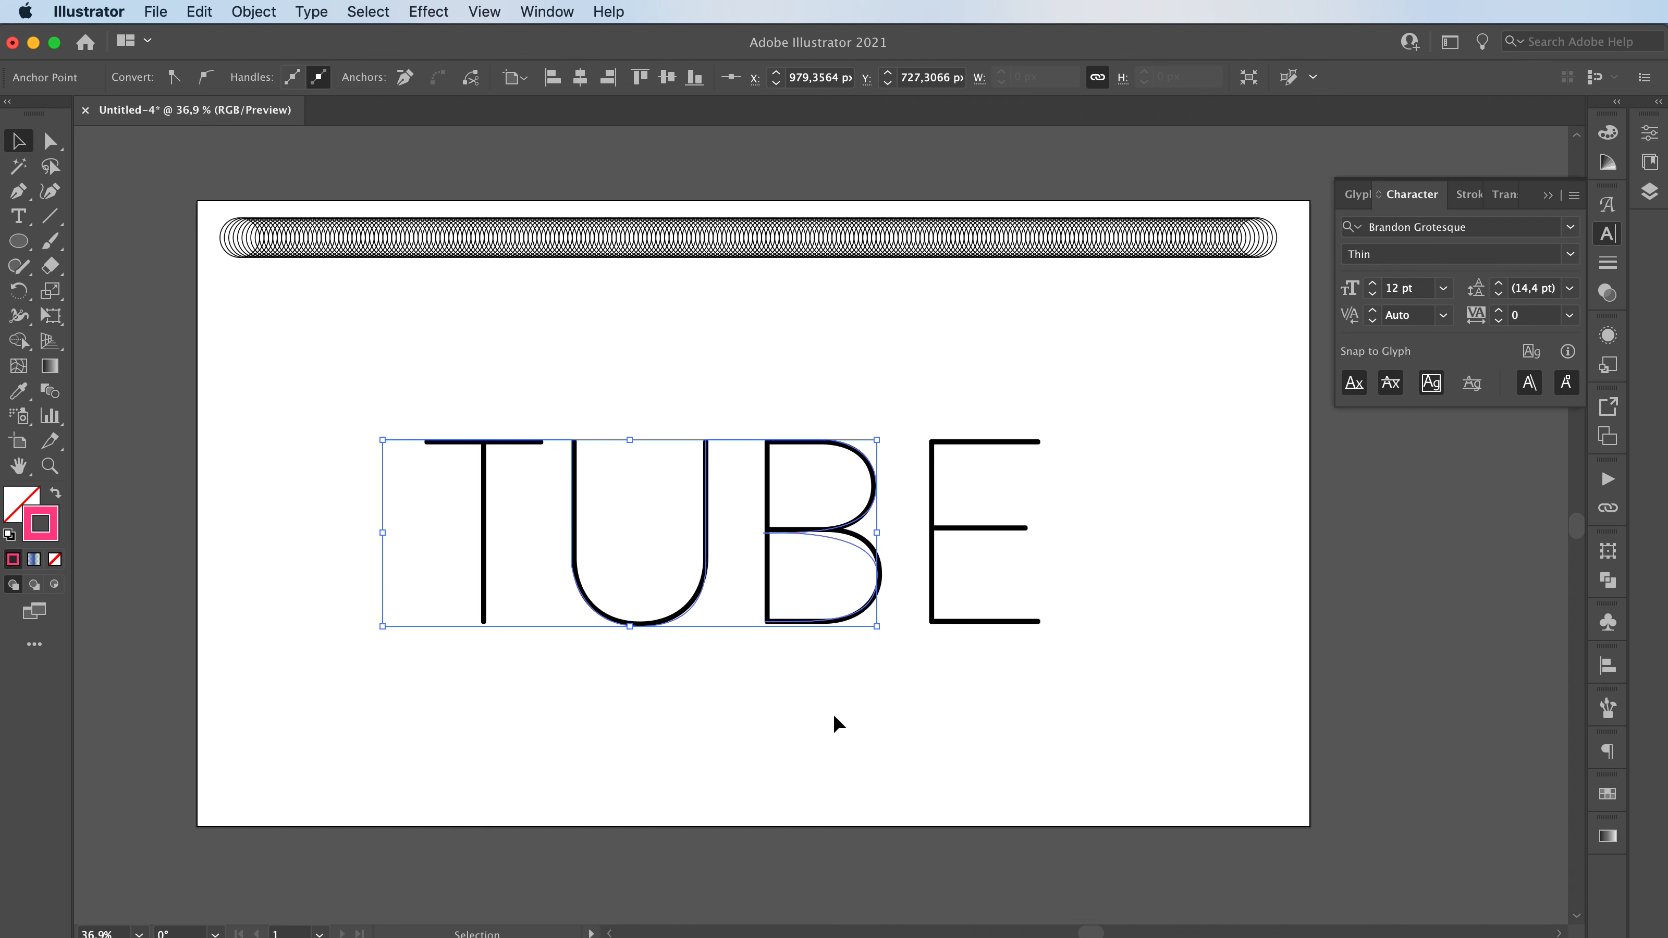
pyautogui.click(816, 755)
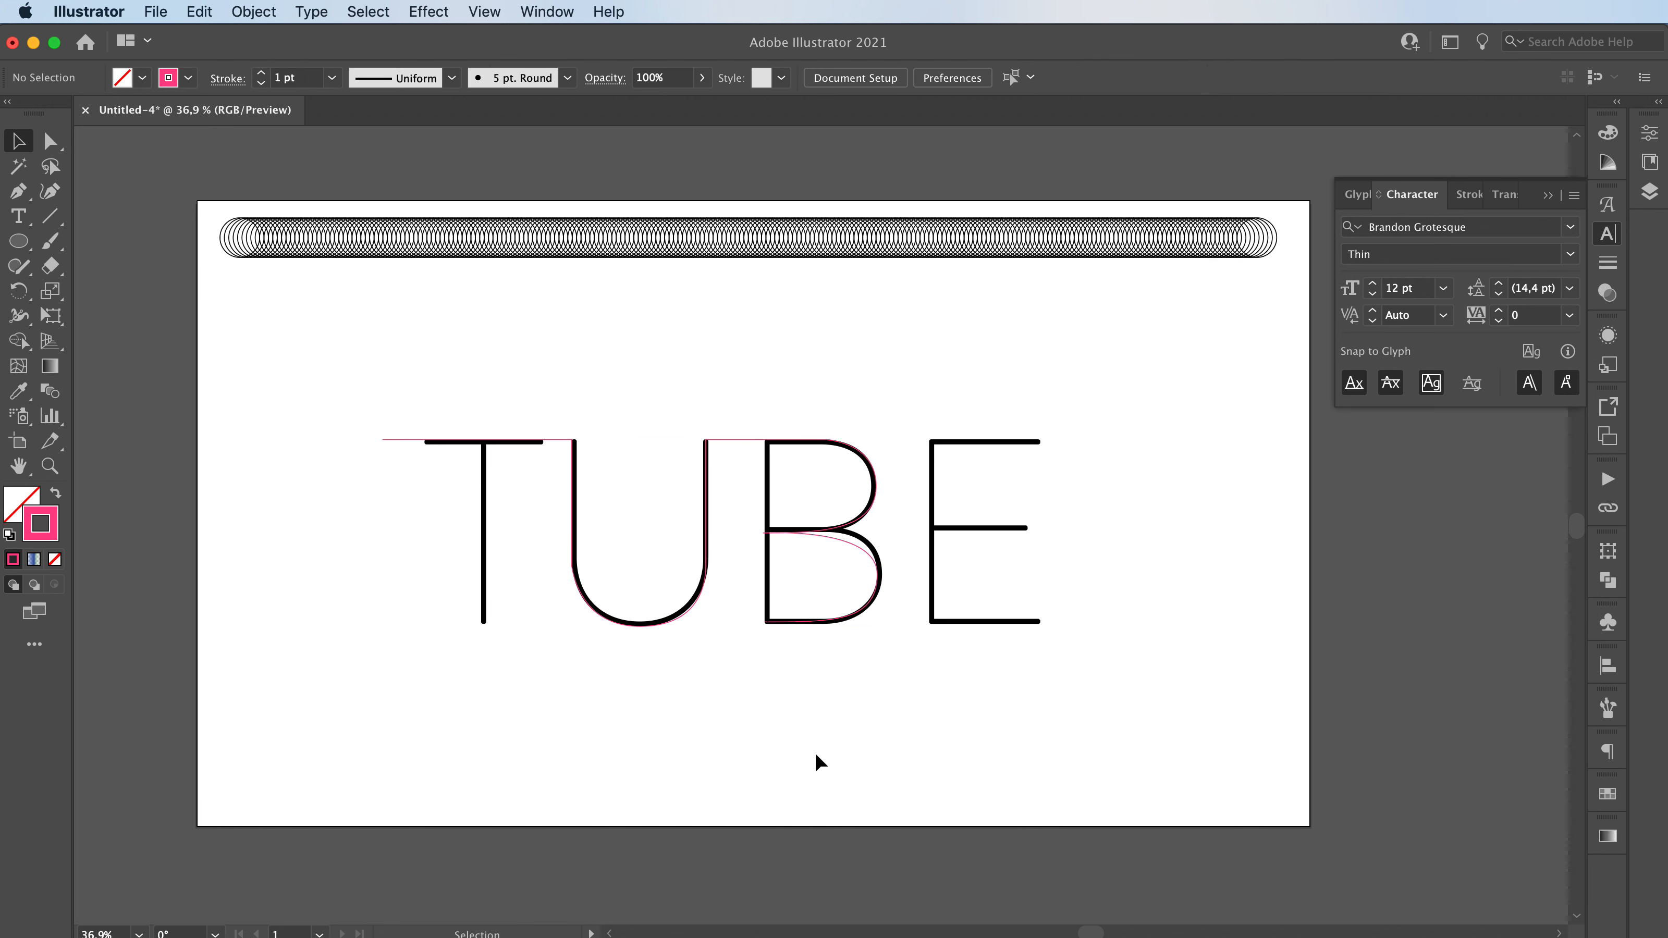
# Draw a separate straight Pen path along the E's top bar, from its outer end to the stem.
pyautogui.press('p')
pyautogui.click(1040, 442)
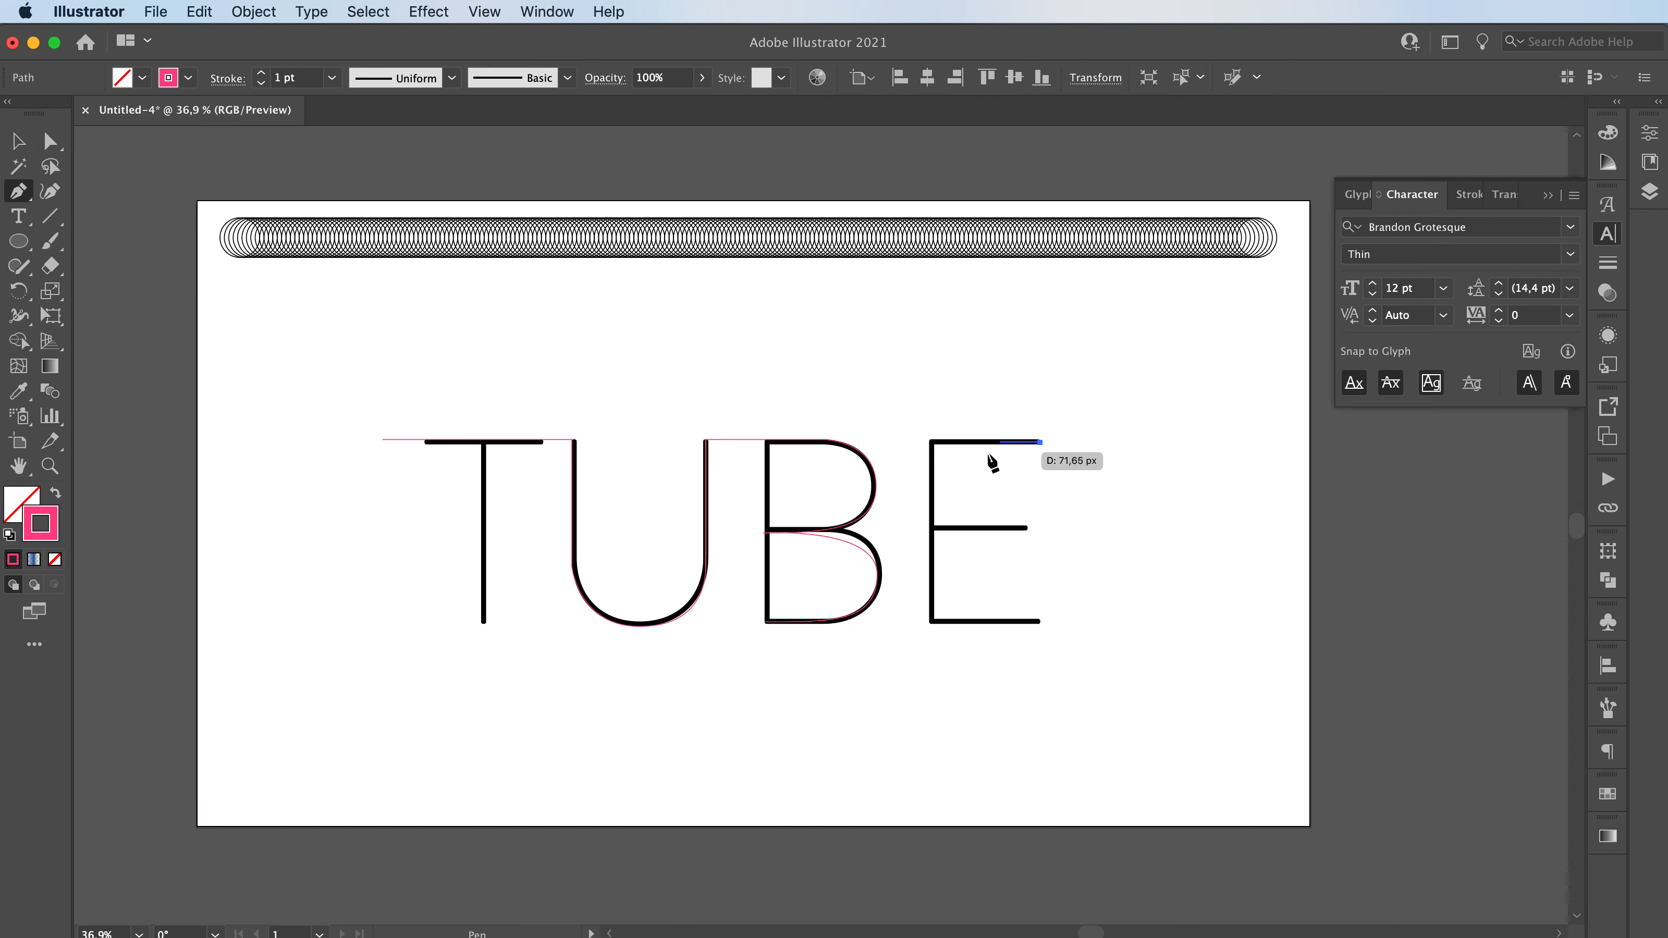
pyautogui.click(925, 442)
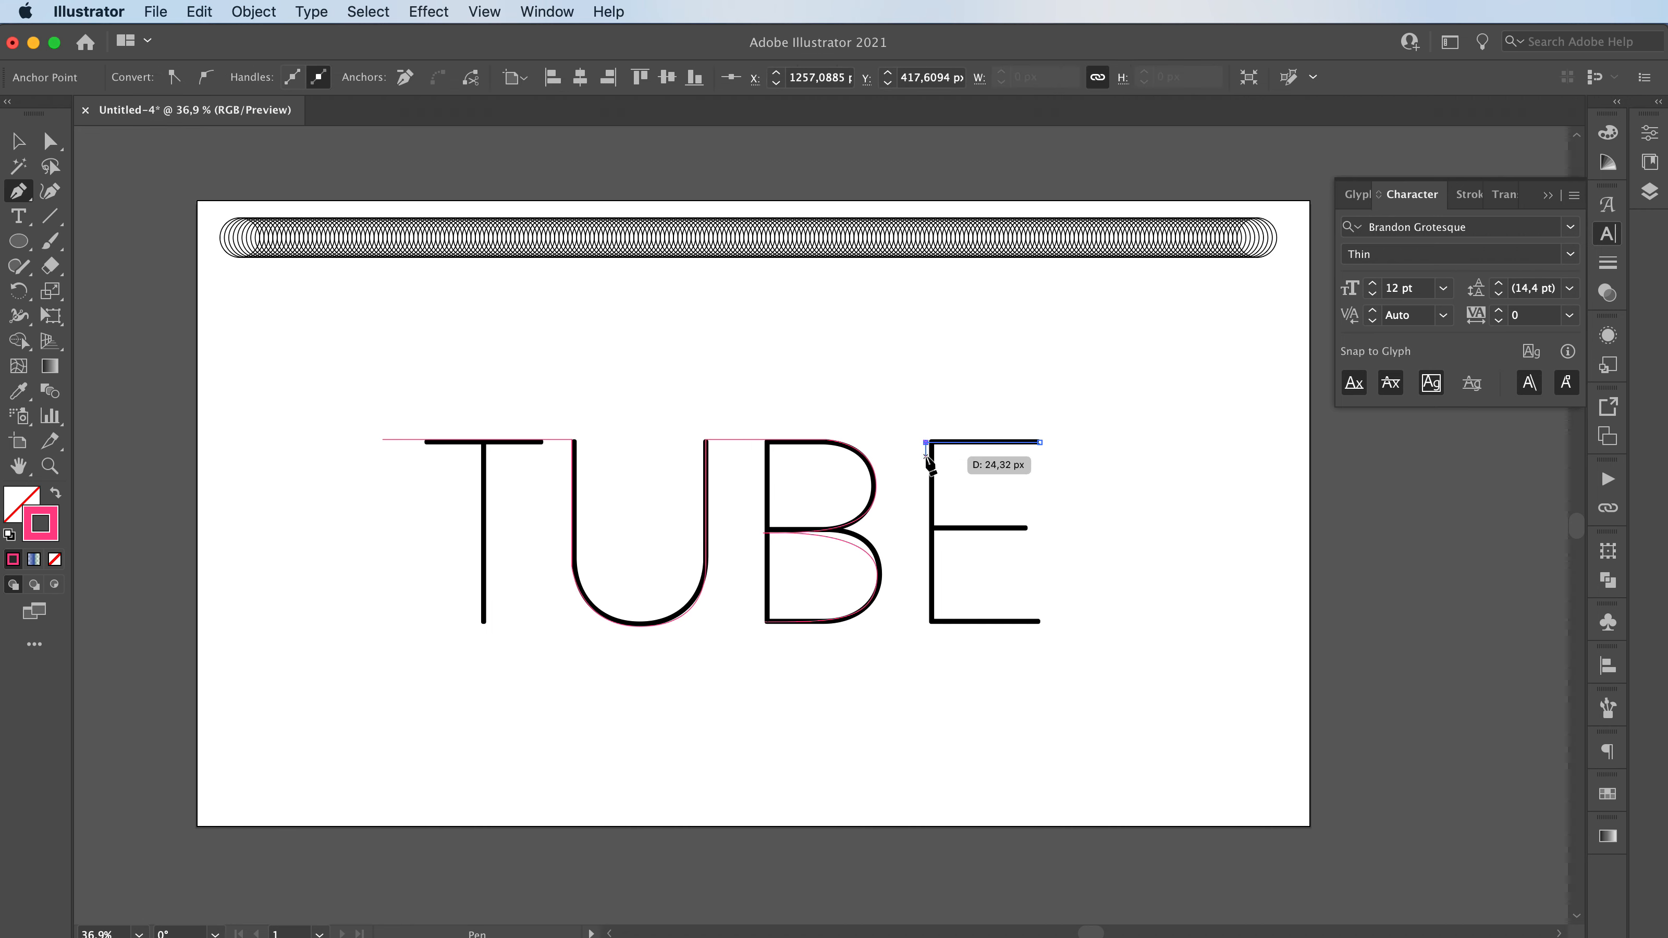
pyautogui.press('v')
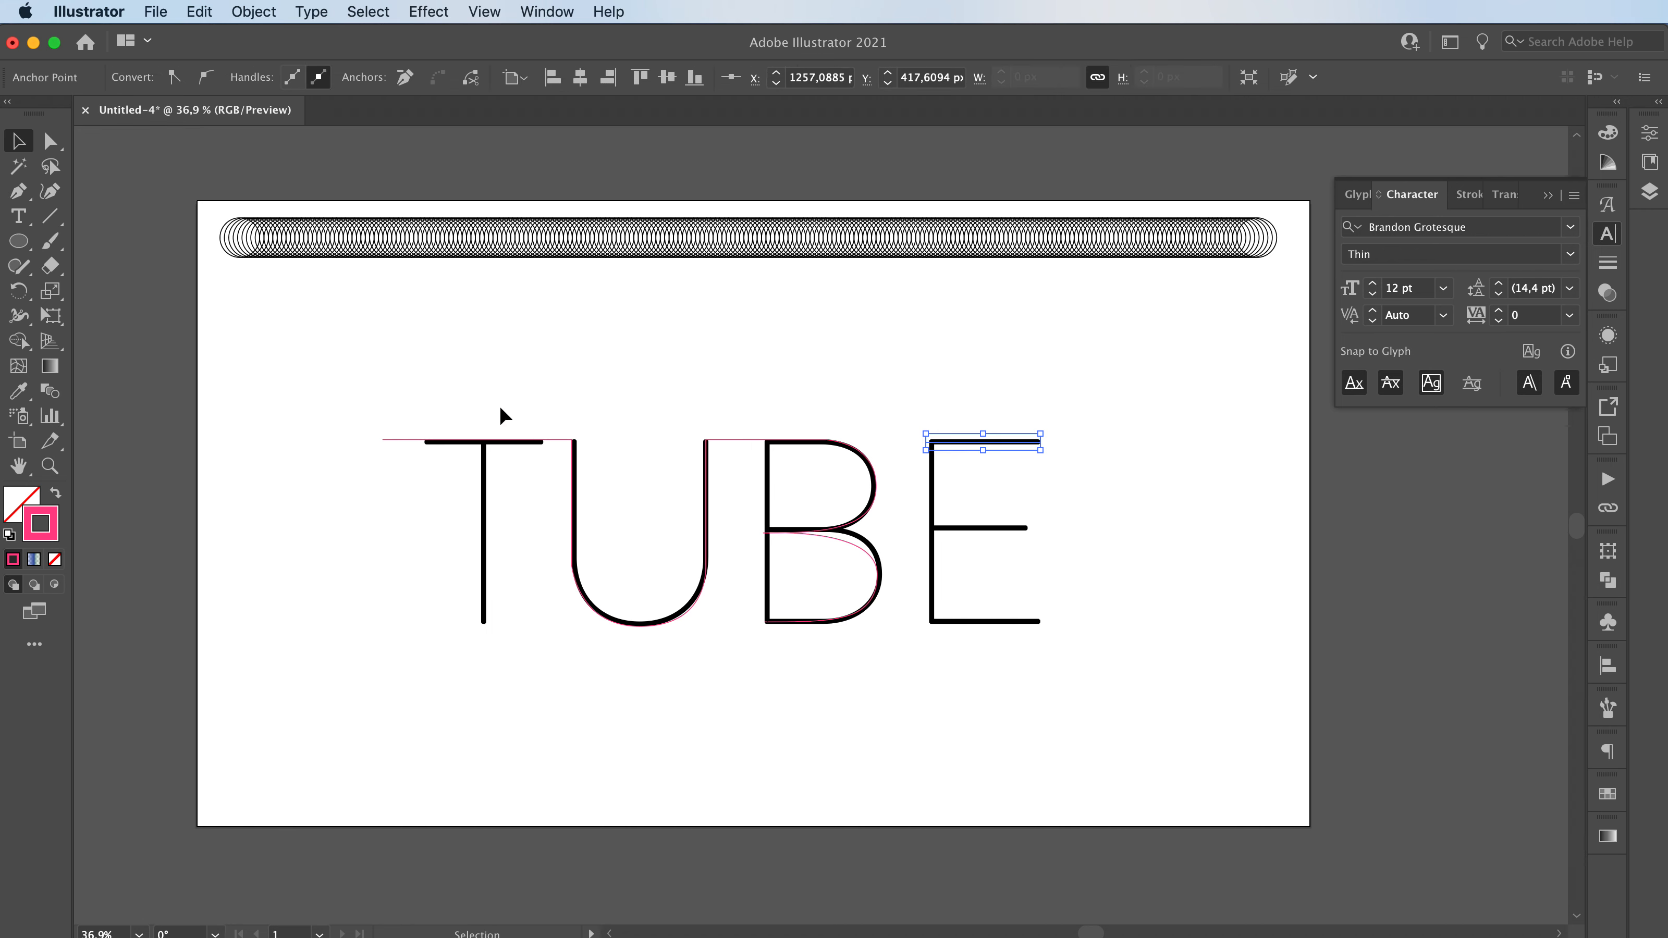
# Unlock all objects and delete the TUBE guide text, keeping the pink traced paths.
pyautogui.click(233, 9)
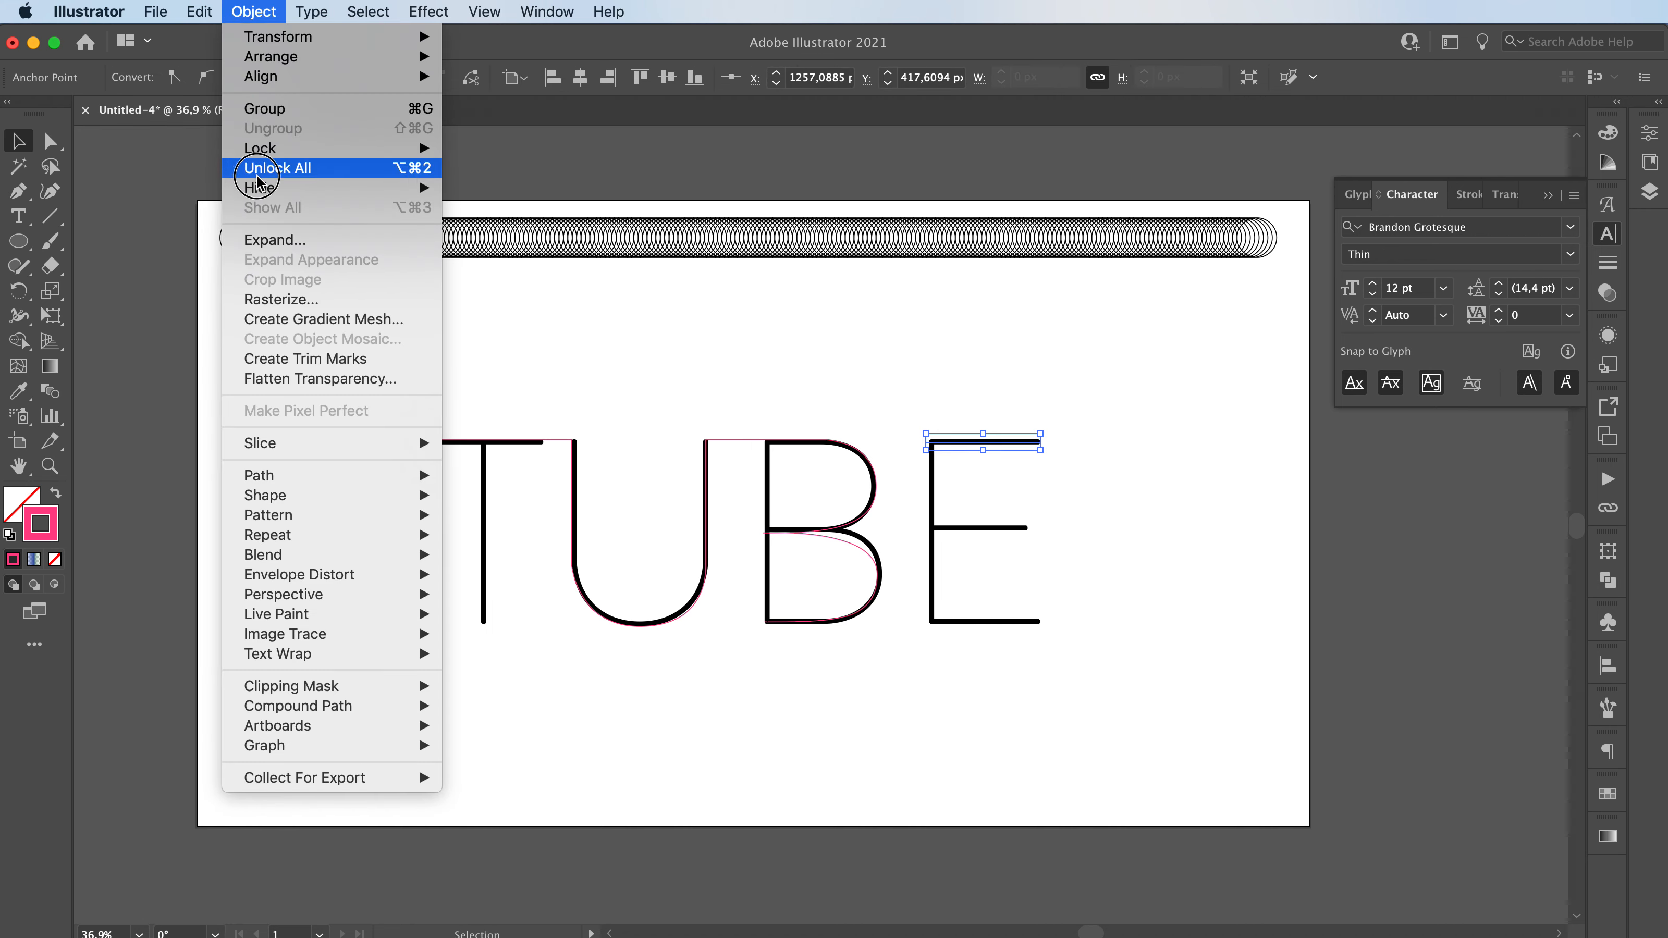
pyautogui.click(296, 167)
pyautogui.press('Delete')
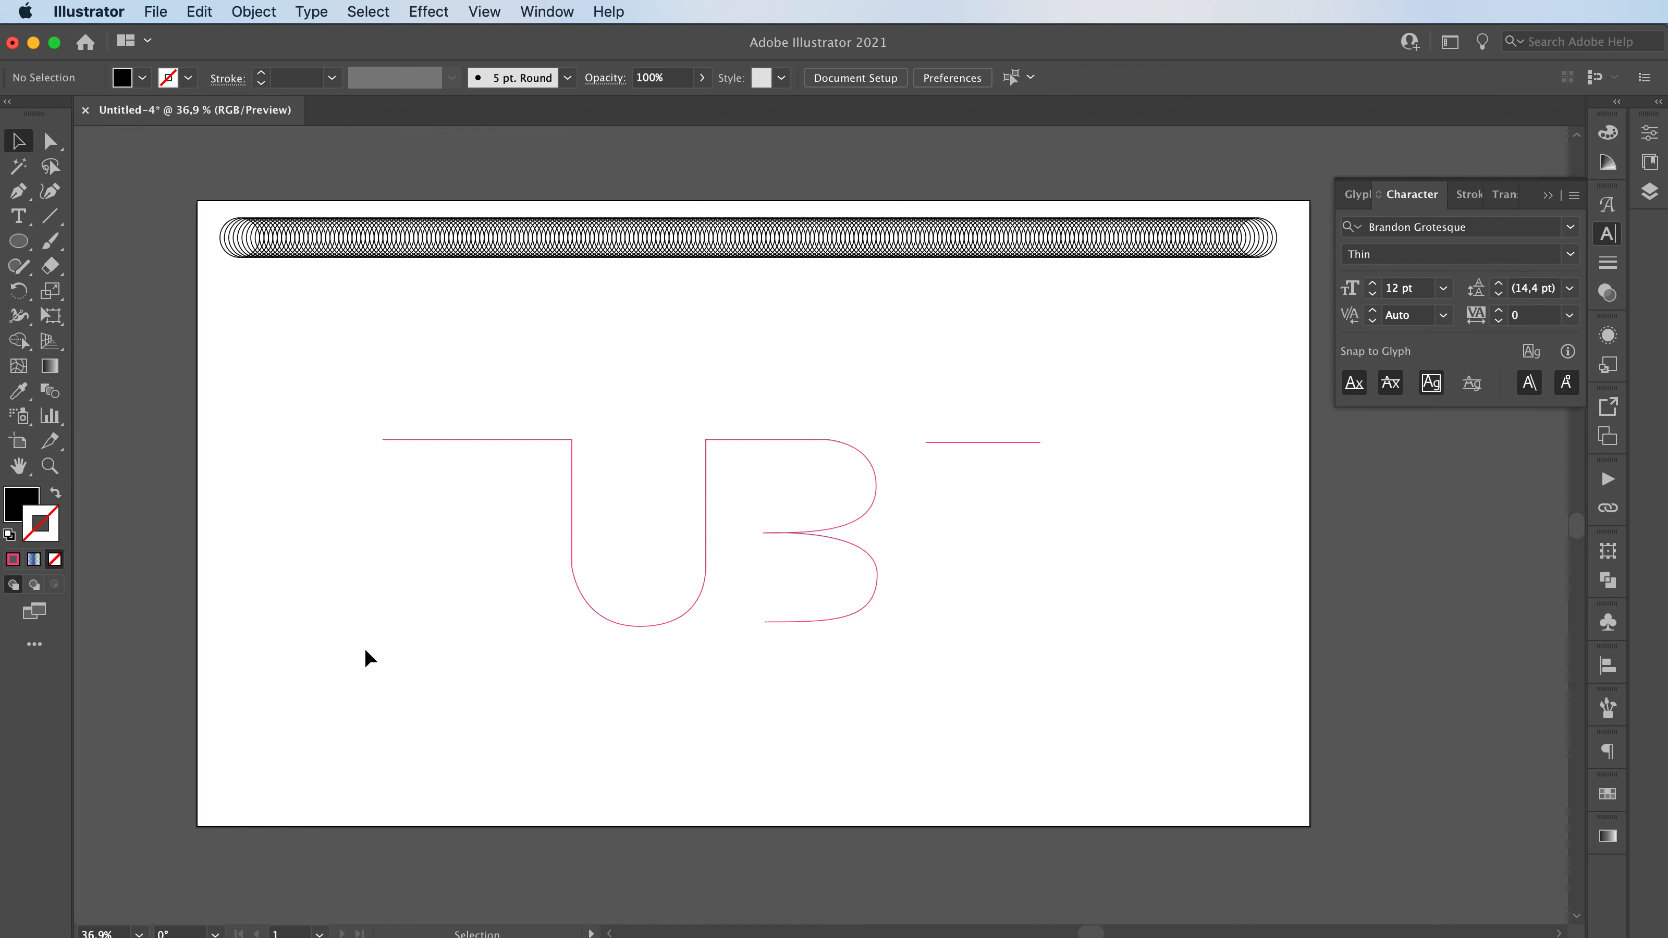
# Draw a vertical Pen line for the T's stem, from the letters' baseline up to the crossbar.
pyautogui.press('p')
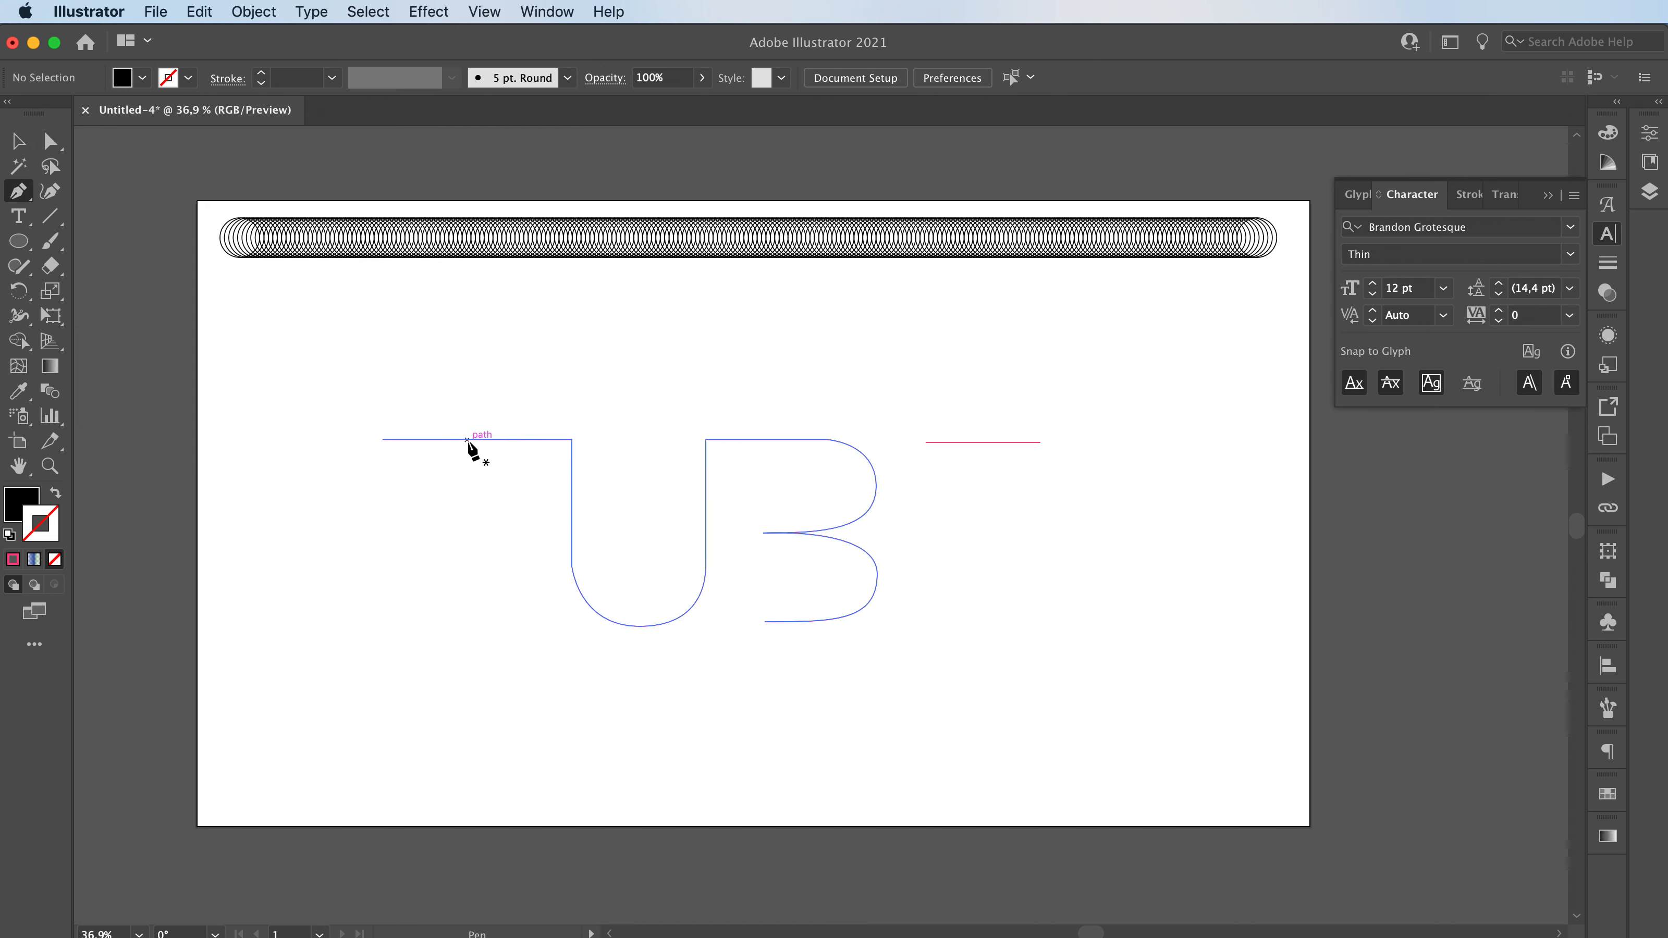
pyautogui.click(464, 626)
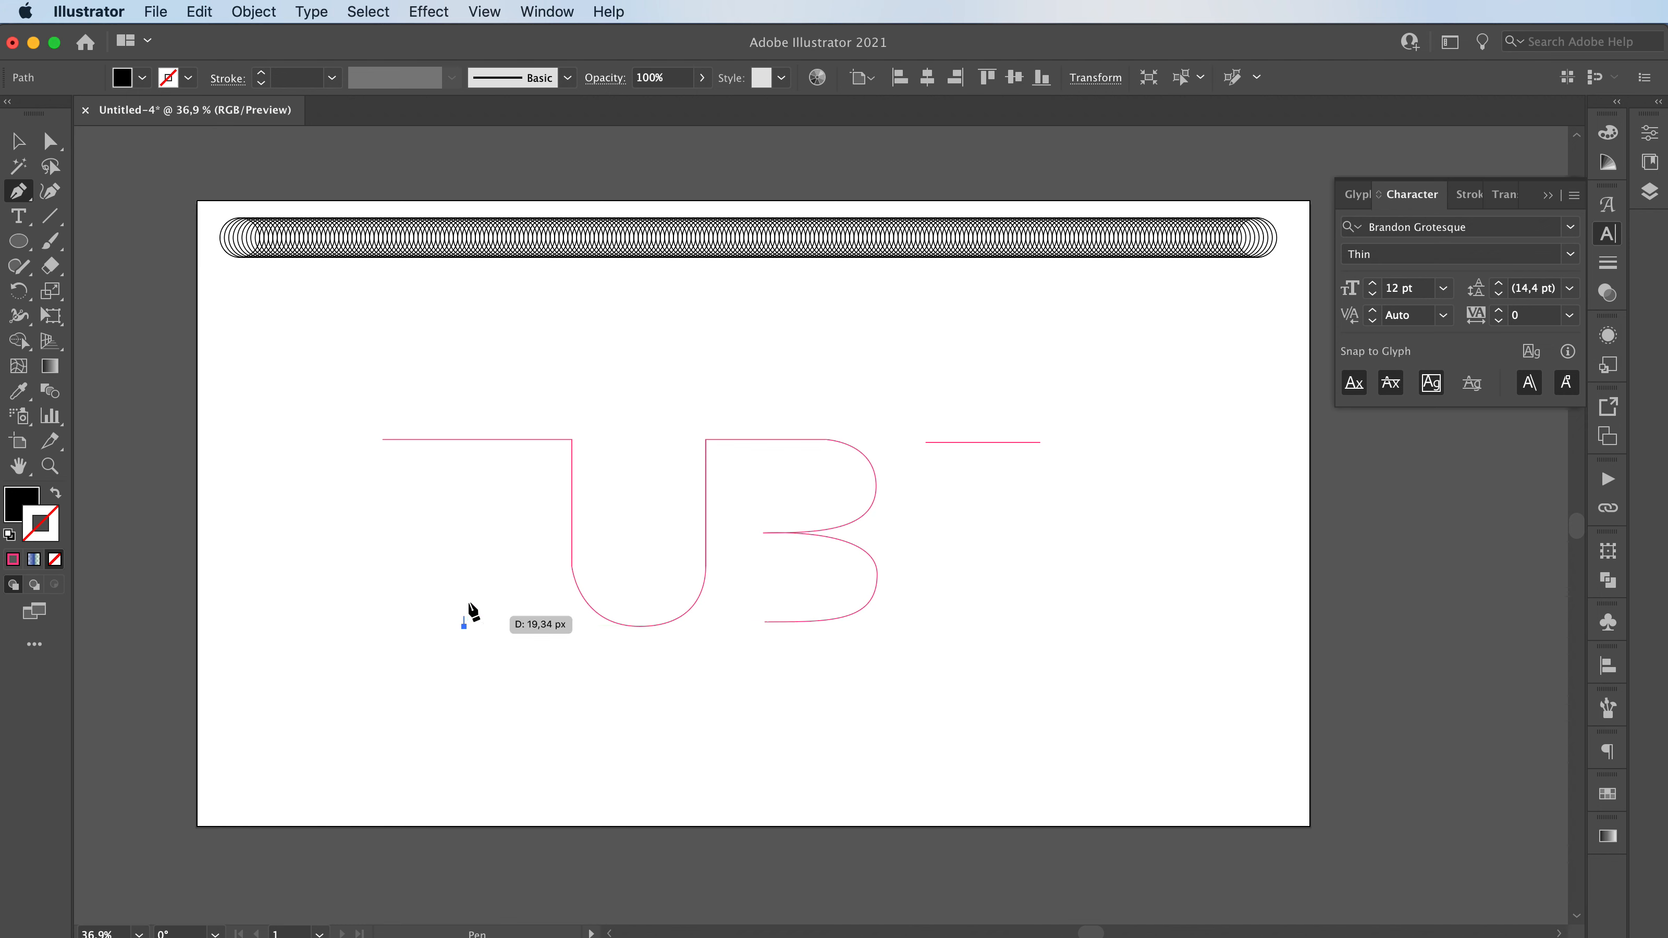
pyautogui.click(464, 439)
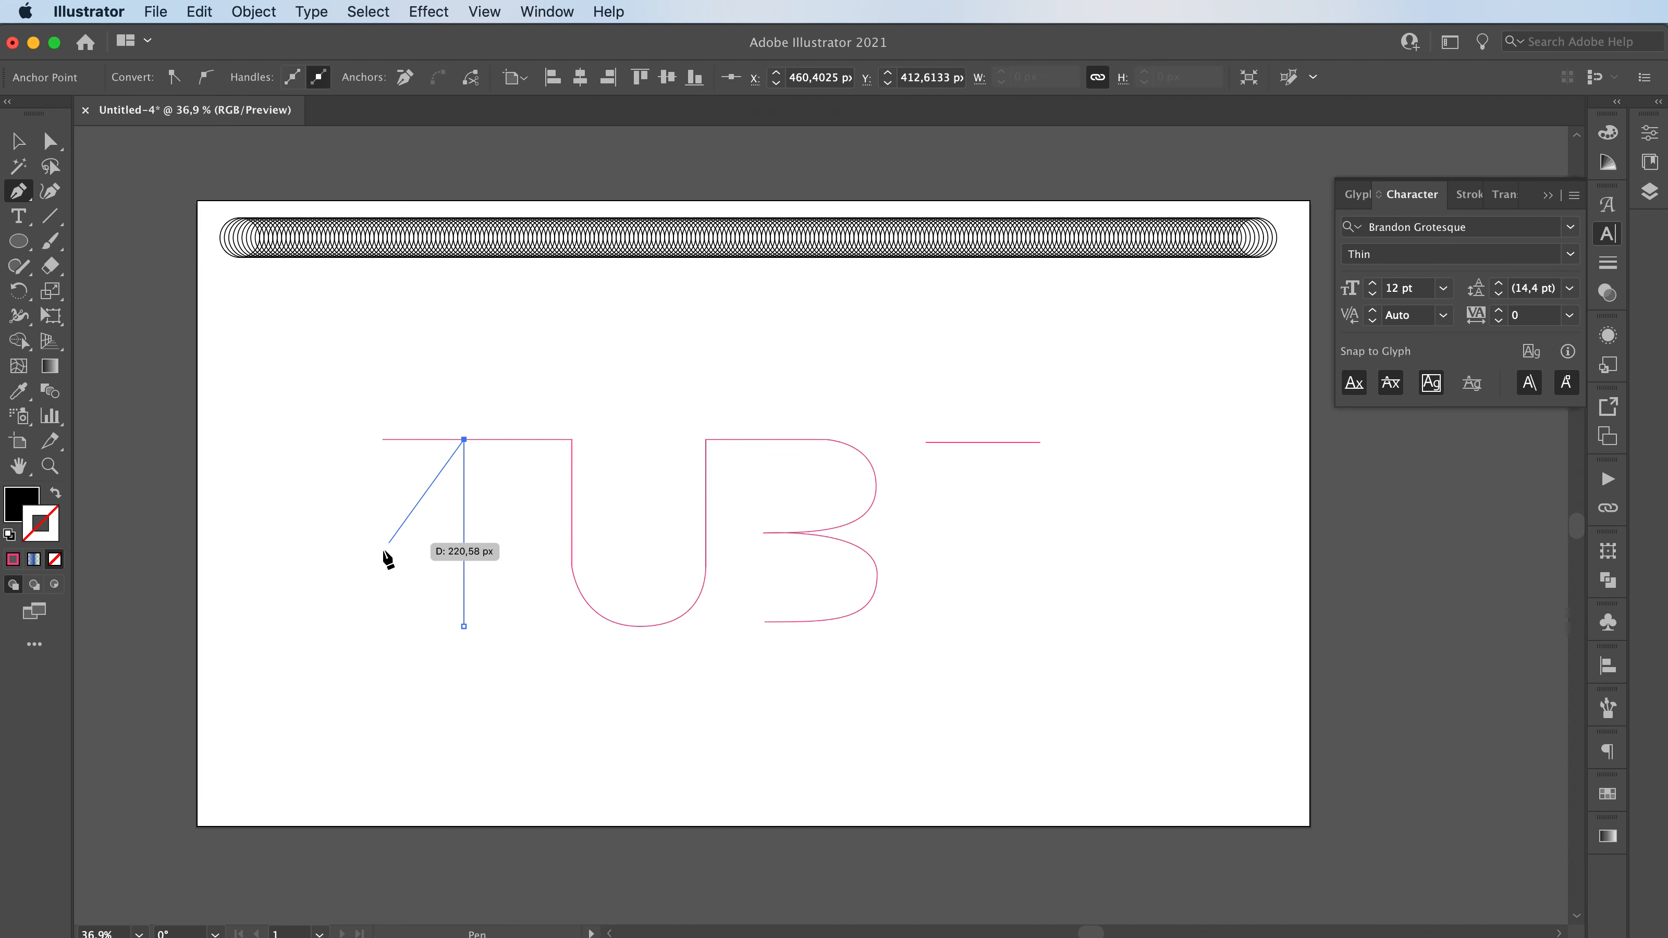
pyautogui.press('v')
pyautogui.click(202, 636)
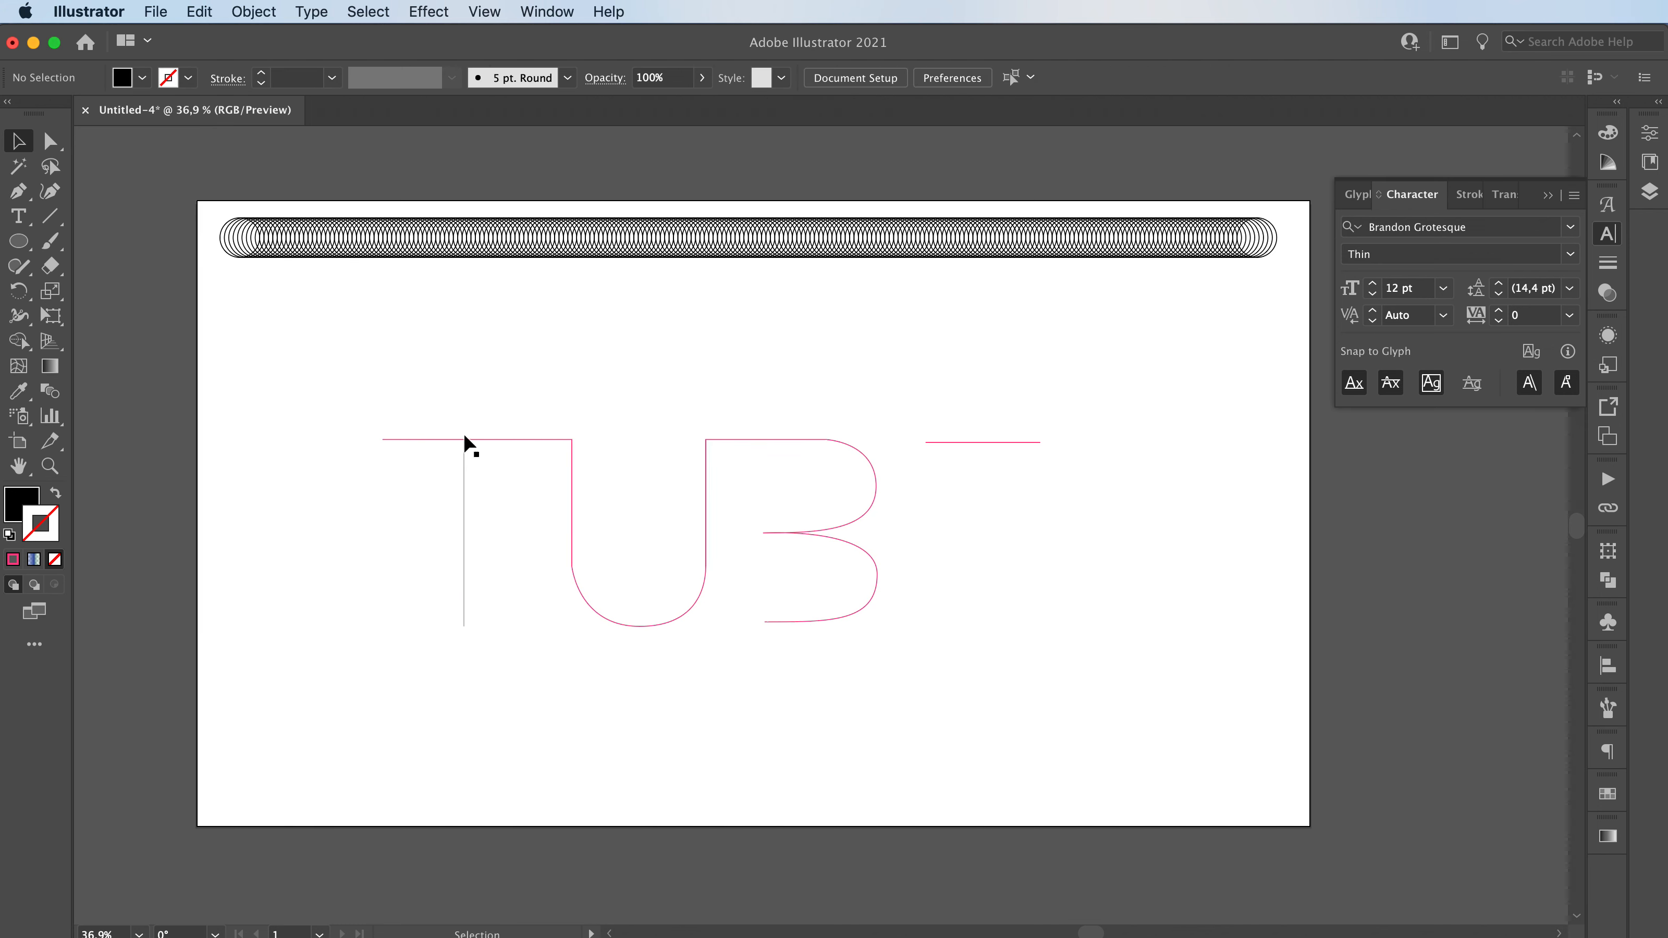
# Apply the pink FF438B stroke to the T's stem line and set the active fill to none with nothing selected.
pyautogui.moveTo(485, 570); pyautogui.dragTo(486, 571)
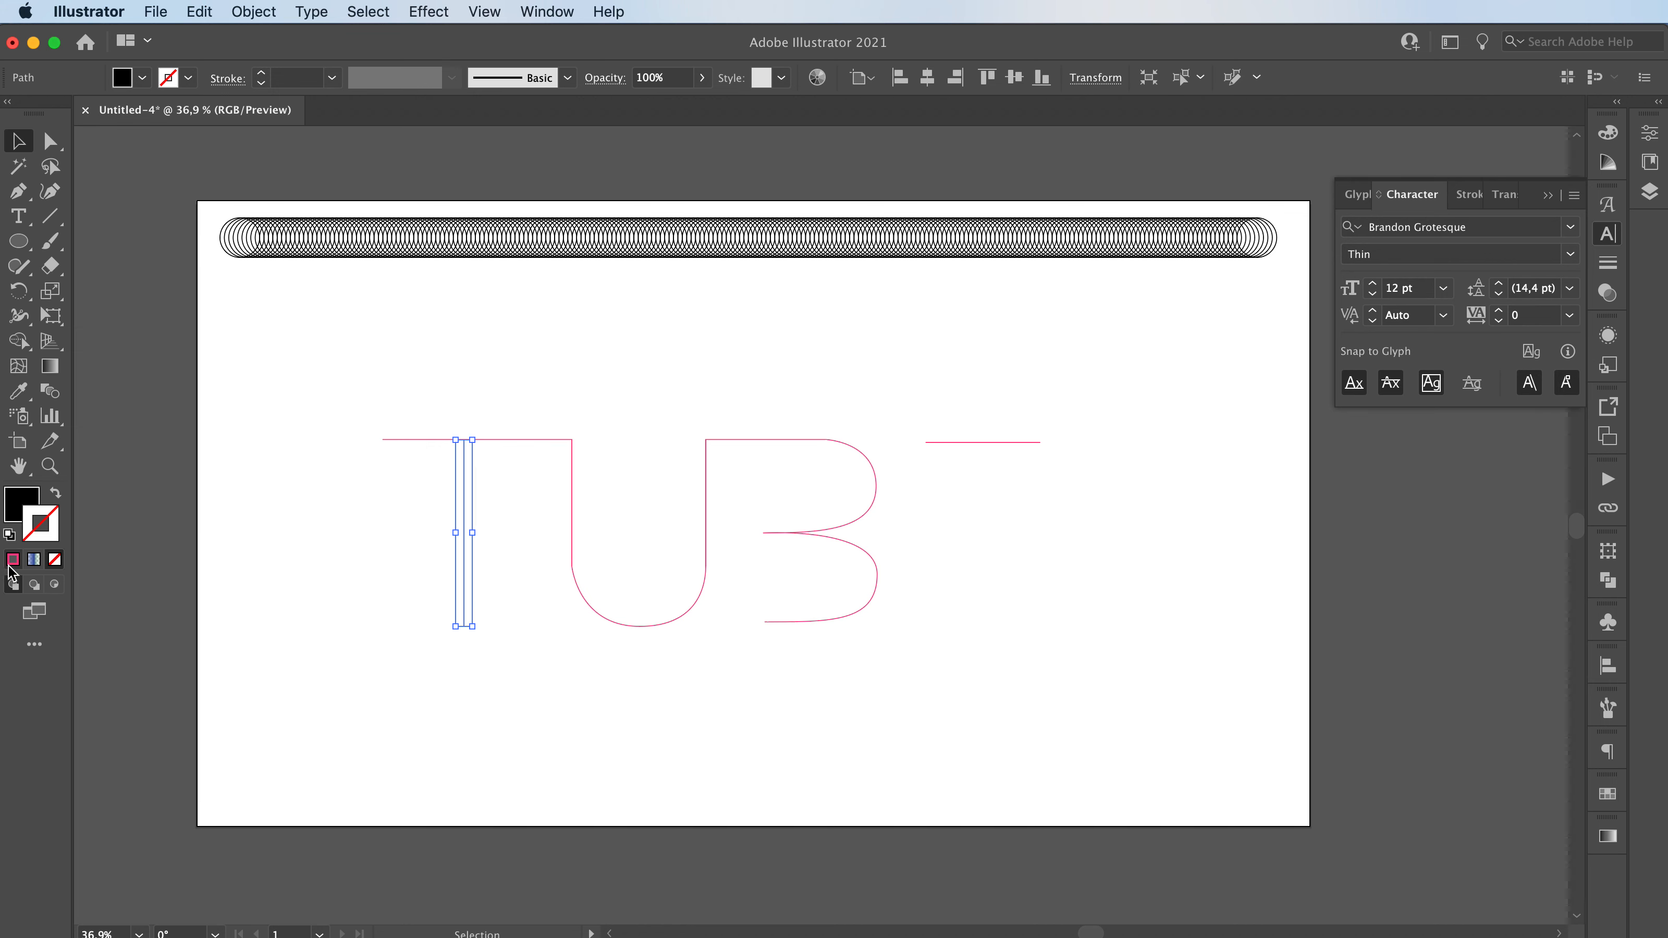
pyautogui.click(12, 560)
pyautogui.click(326, 567)
pyautogui.click(15, 503)
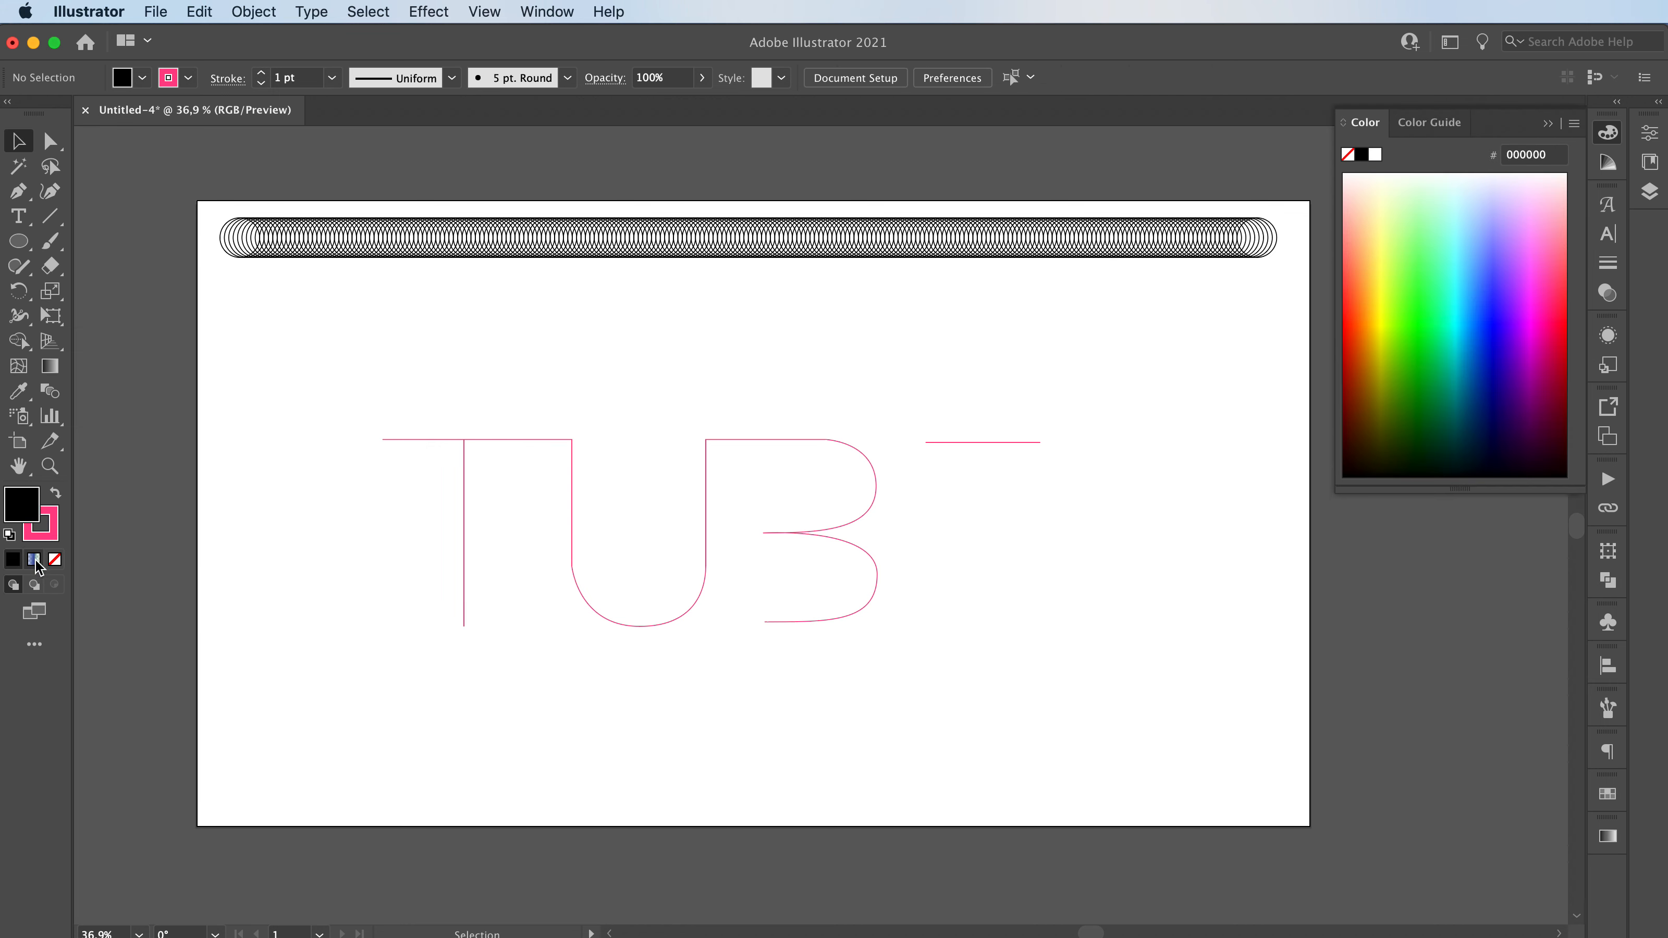
pyautogui.click(54, 560)
pyautogui.click(30, 528)
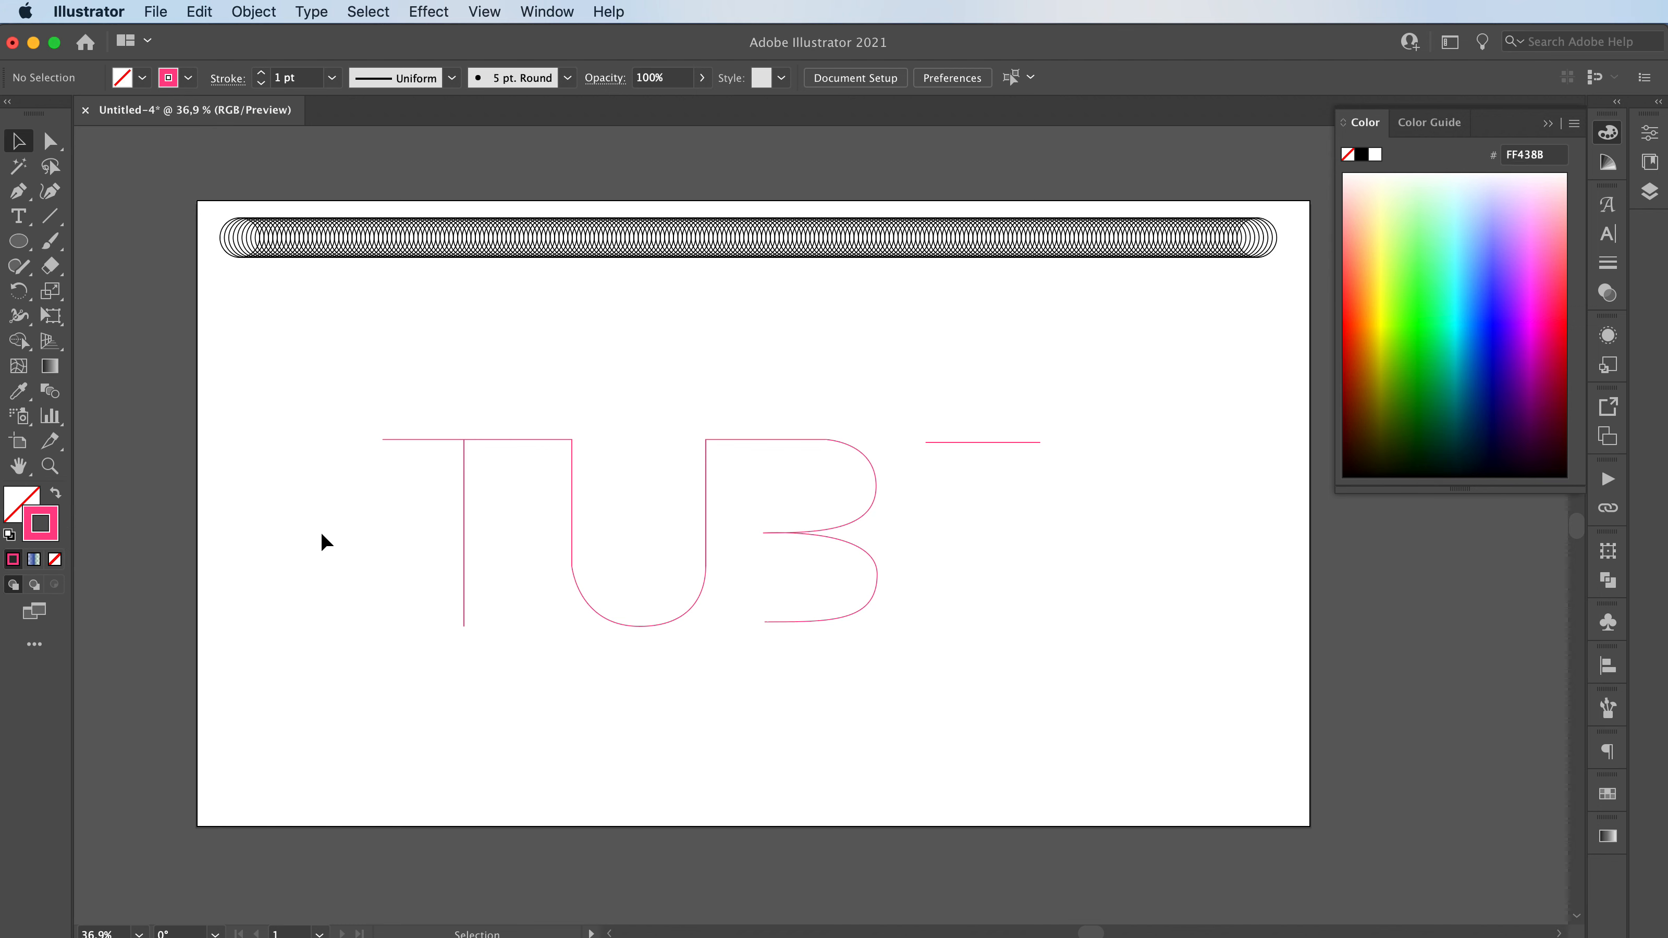
pyautogui.click(420, 436)
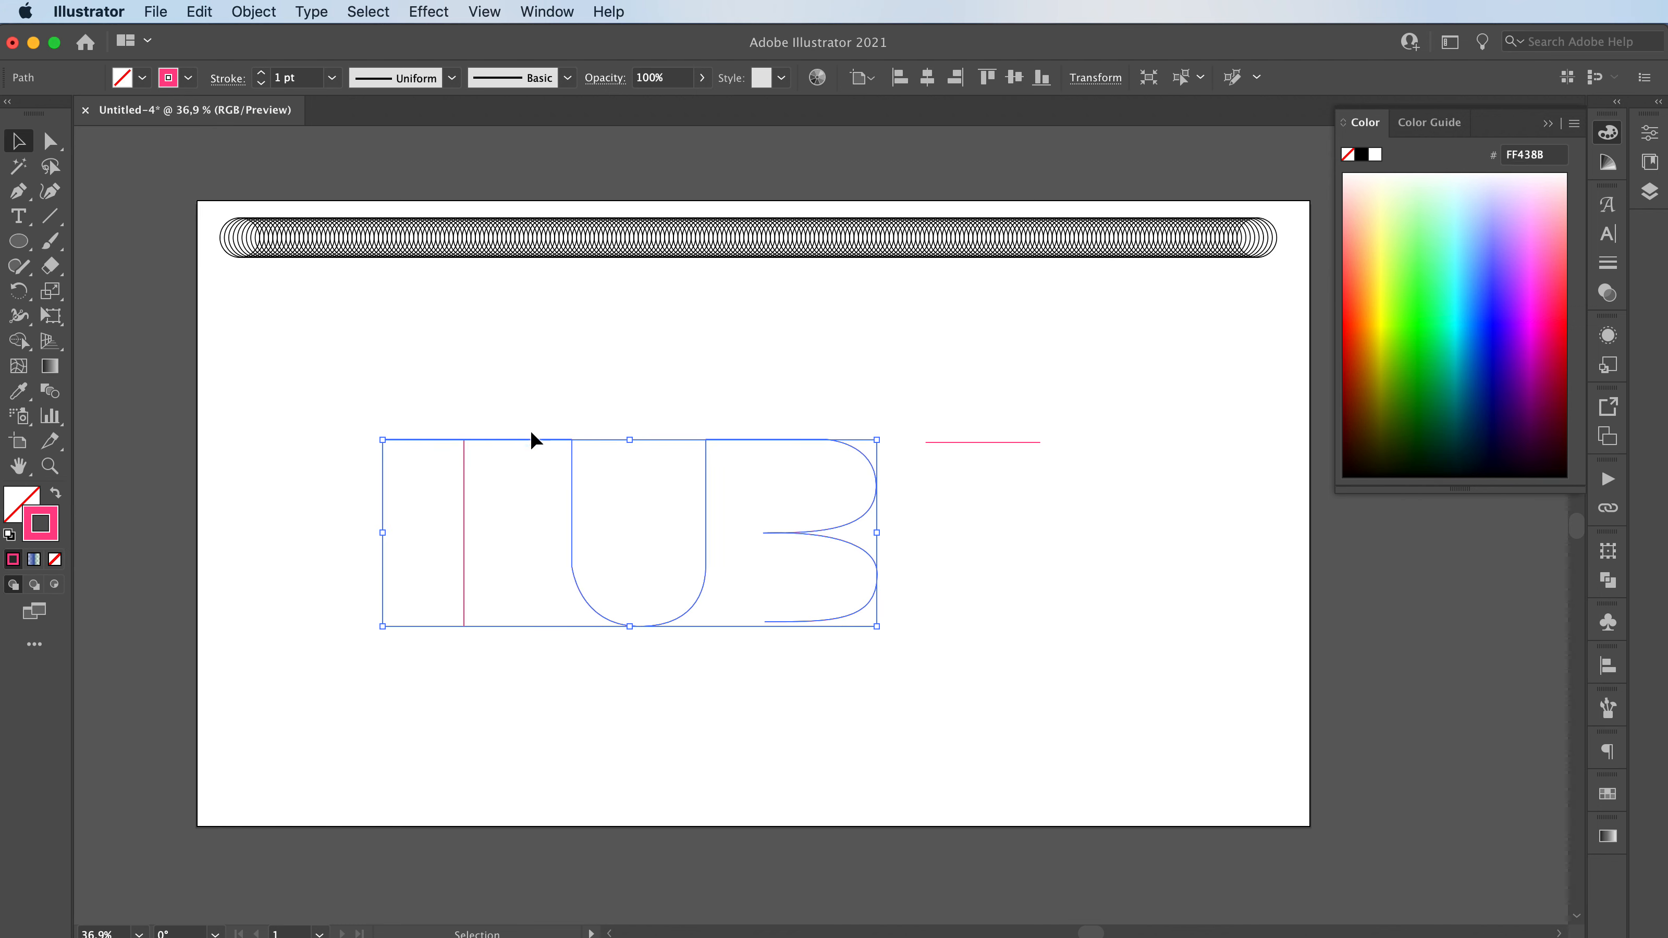
pyautogui.click(985, 442)
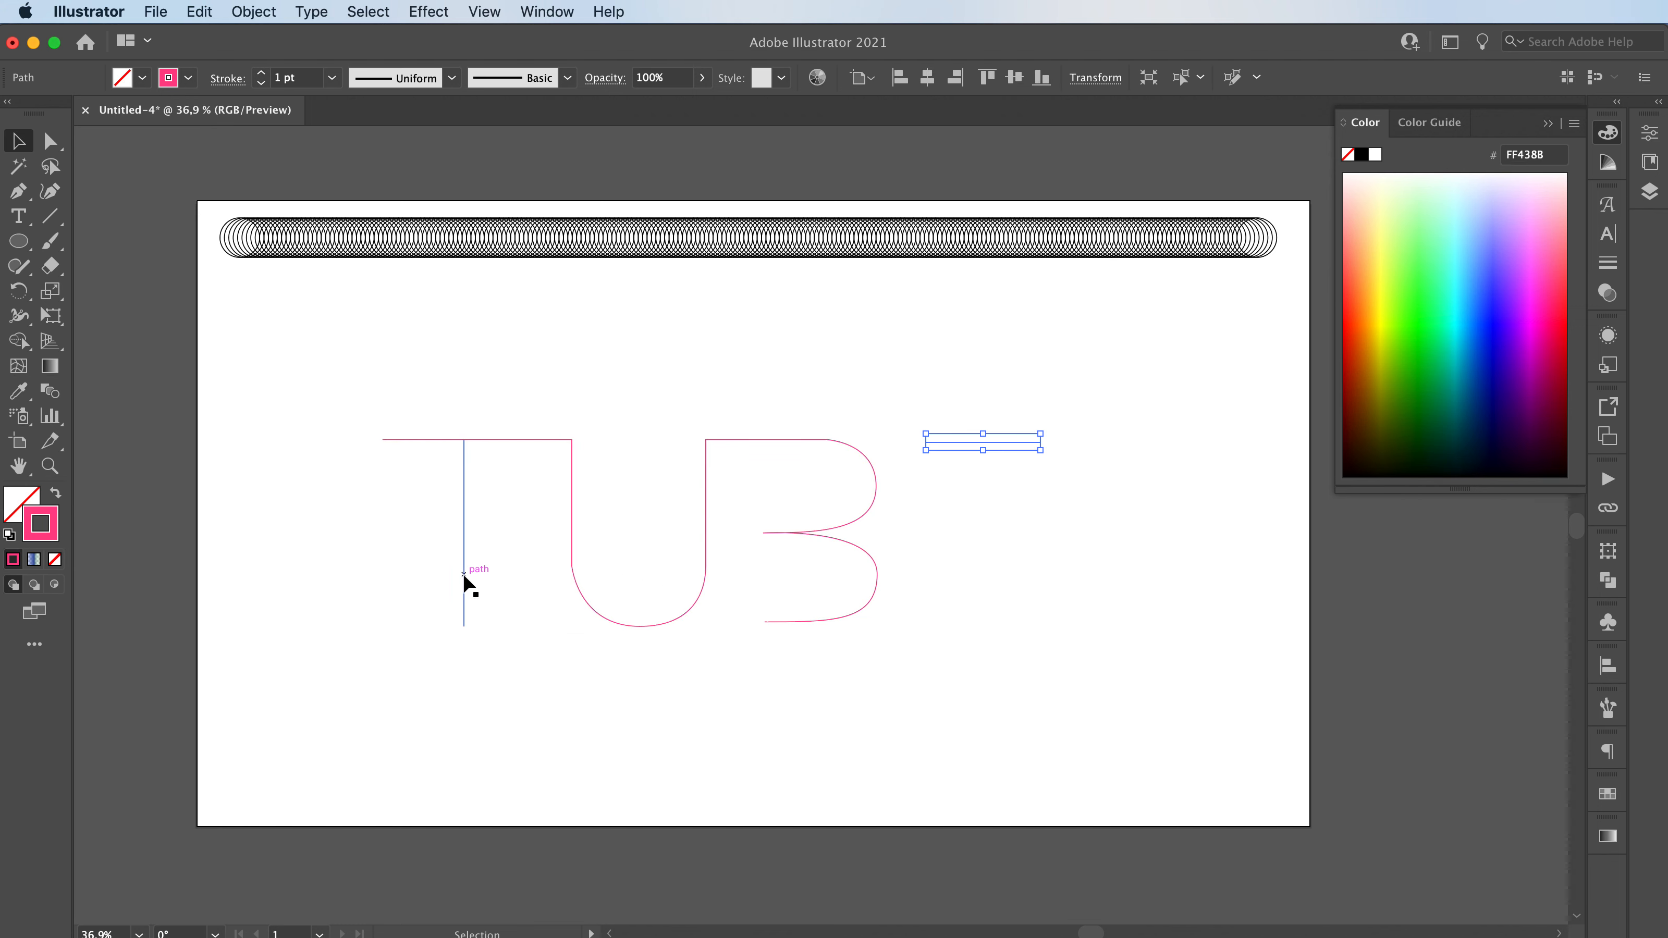
pyautogui.click(465, 582)
pyautogui.click(445, 703)
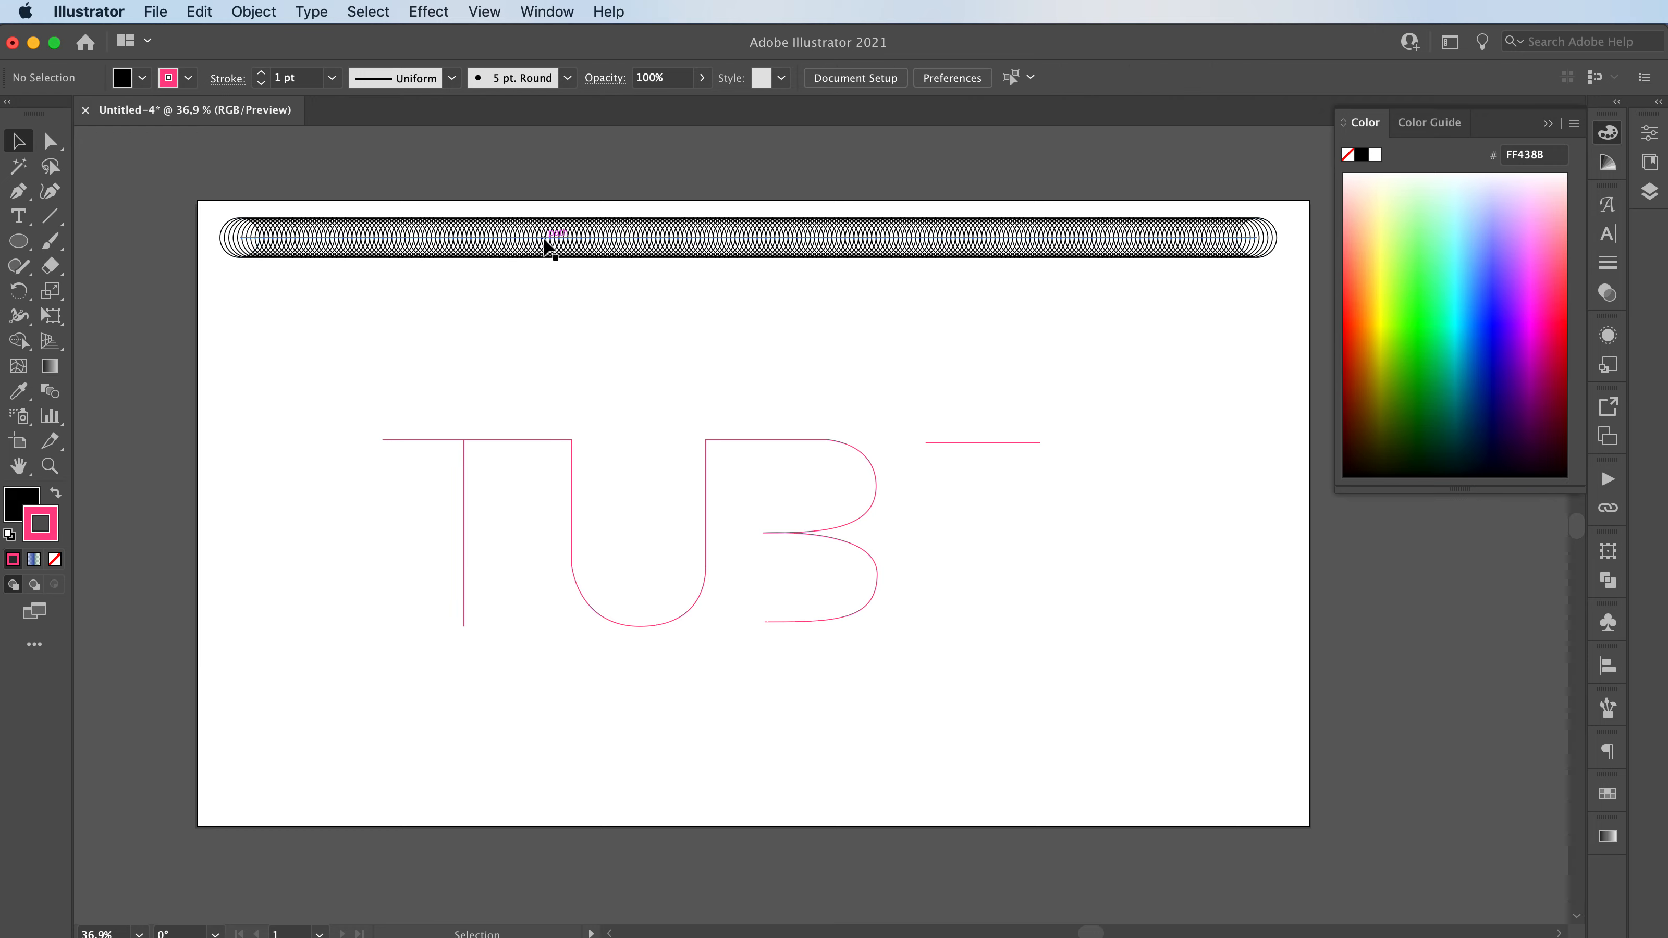
# Make two copies of the circle blend below the original and replace the lowest copy's spine with the connected T-U-B path.
pyautogui.moveTo(549, 247); pyautogui.dragTo(549, 371)
pyautogui.click(556, 377)
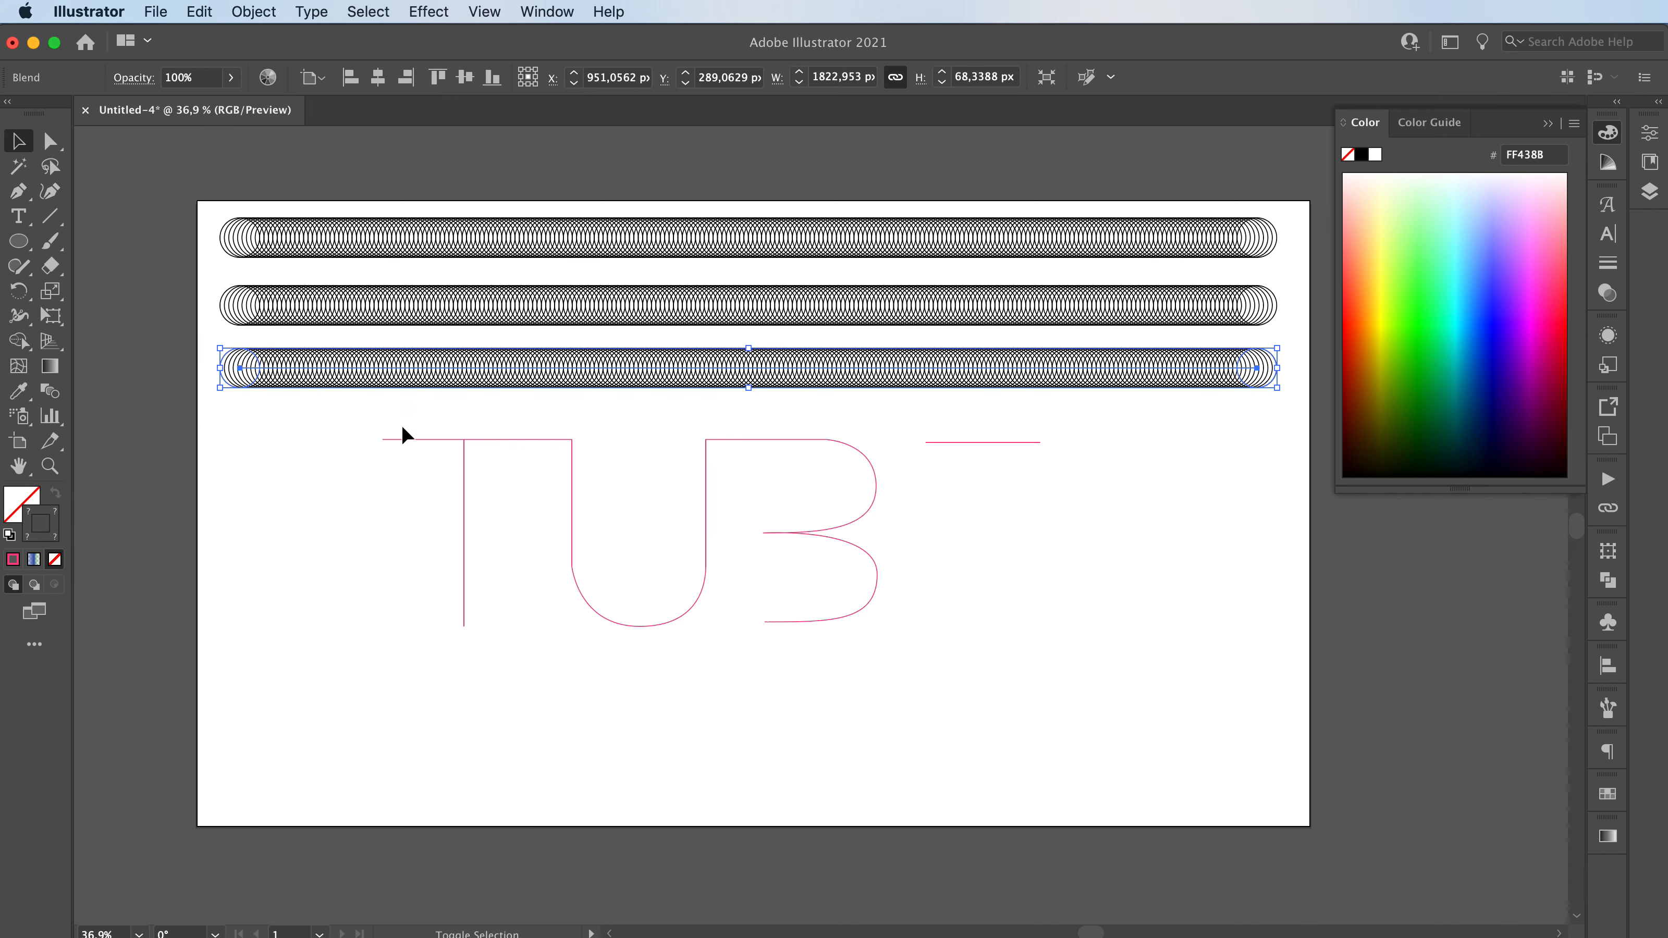
pyautogui.keyDown('shift'); pyautogui.click(399, 439); pyautogui.keyUp('shift')
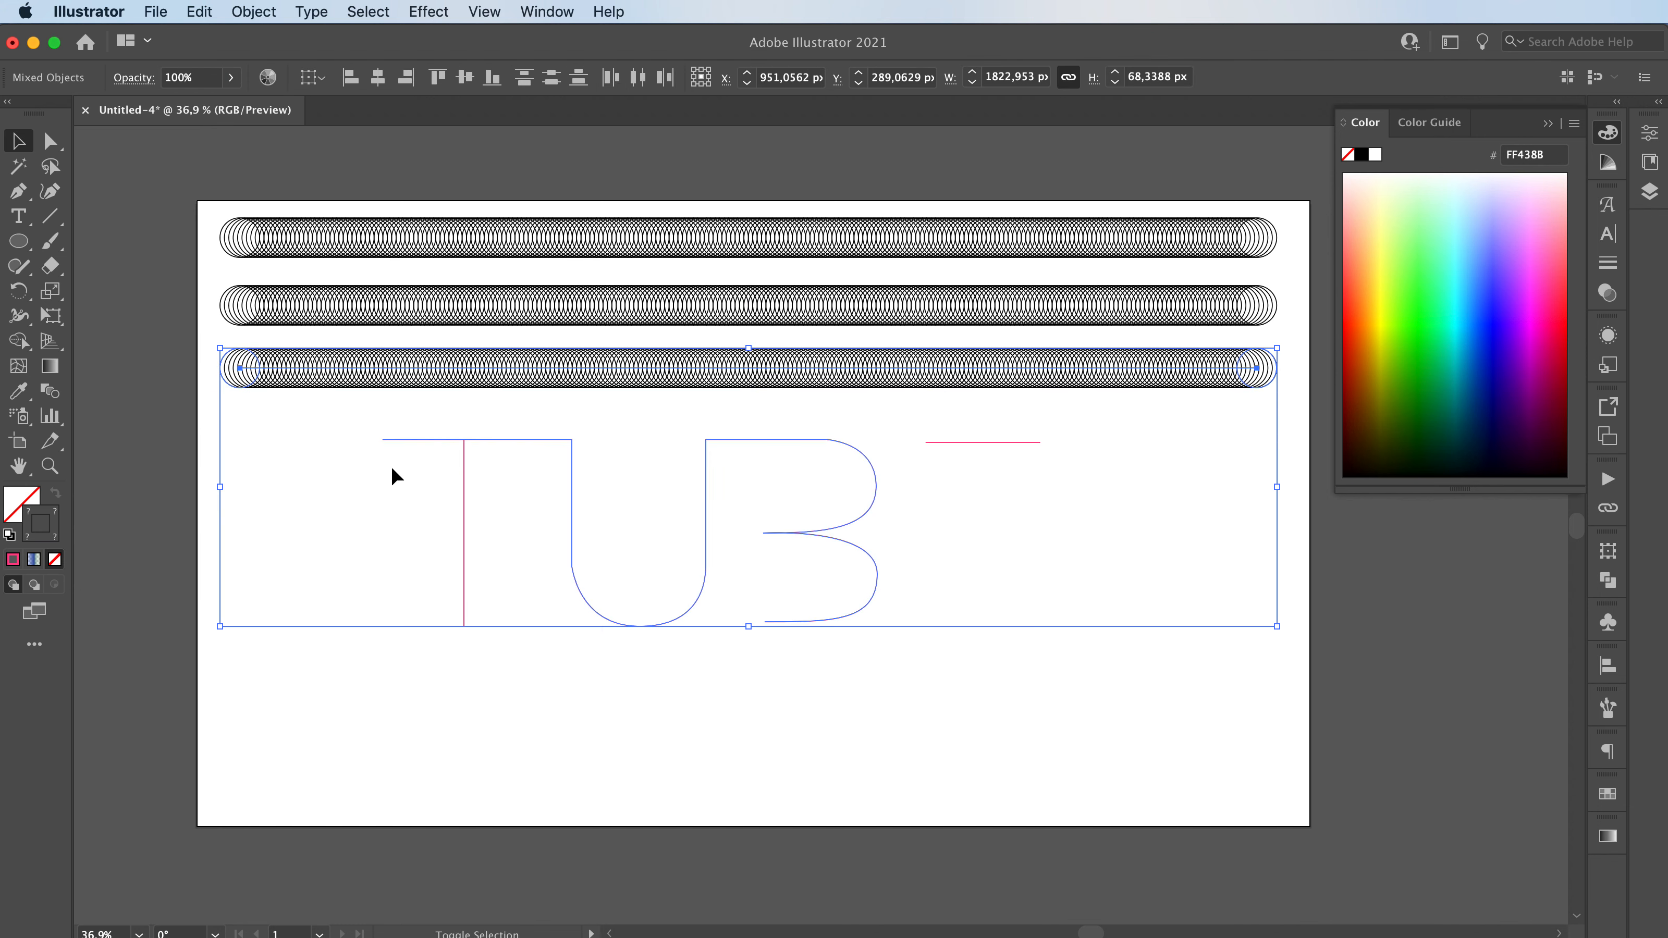
pyautogui.click(253, 10)
pyautogui.moveTo(329, 555)
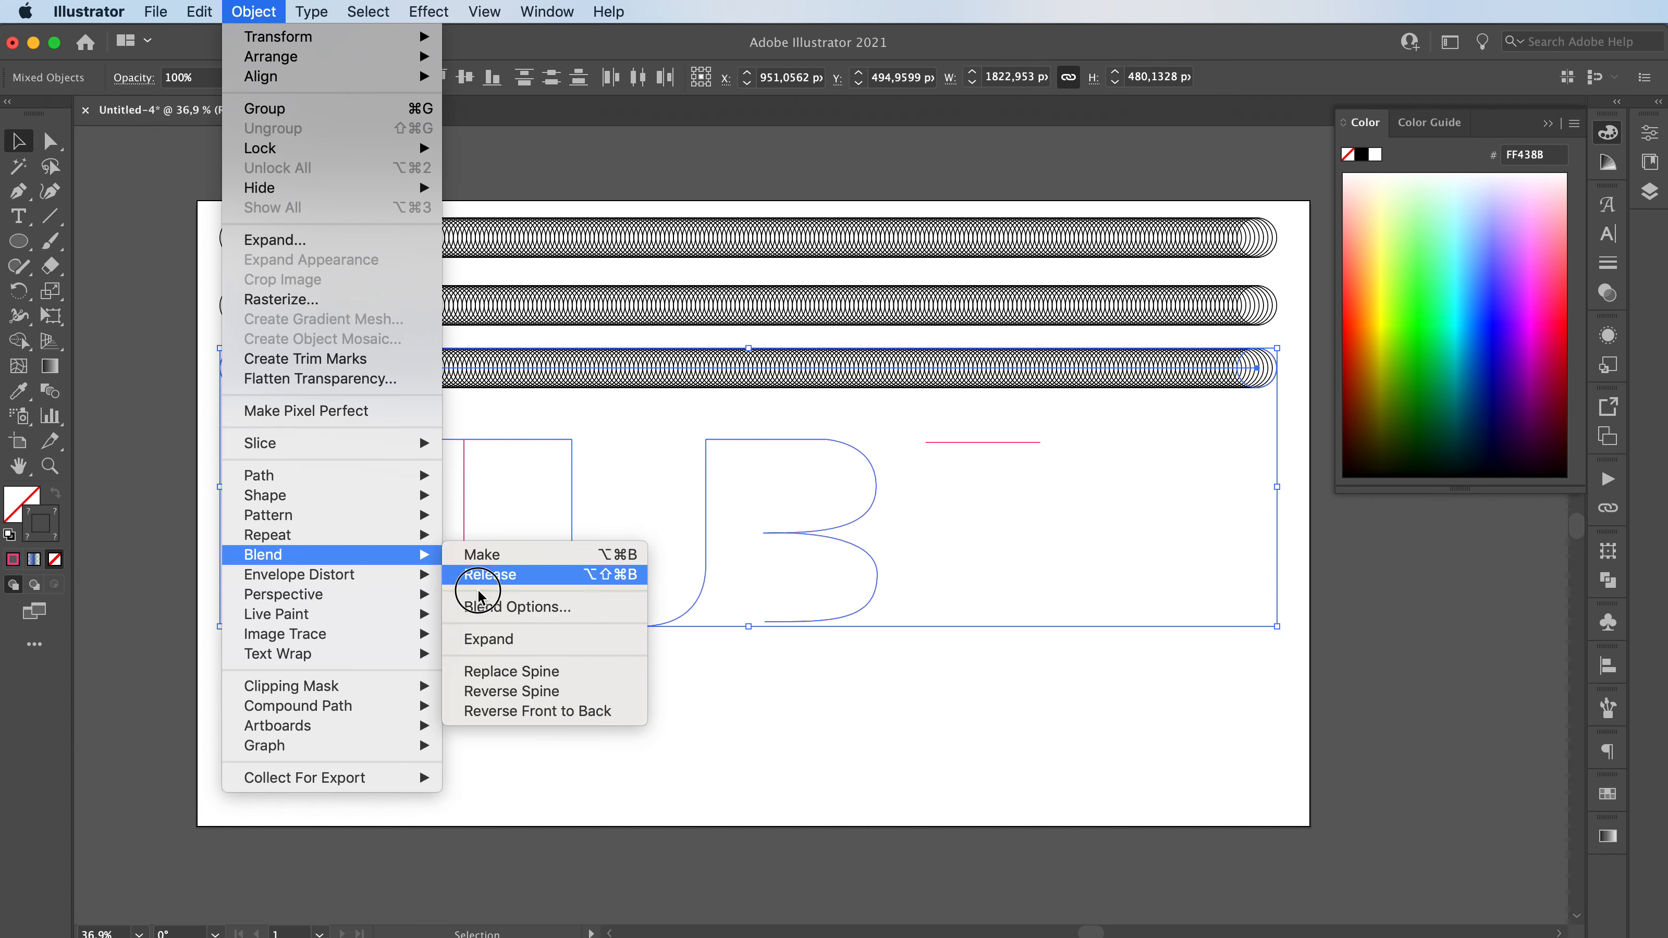
pyautogui.click(504, 675)
pyautogui.click(558, 693)
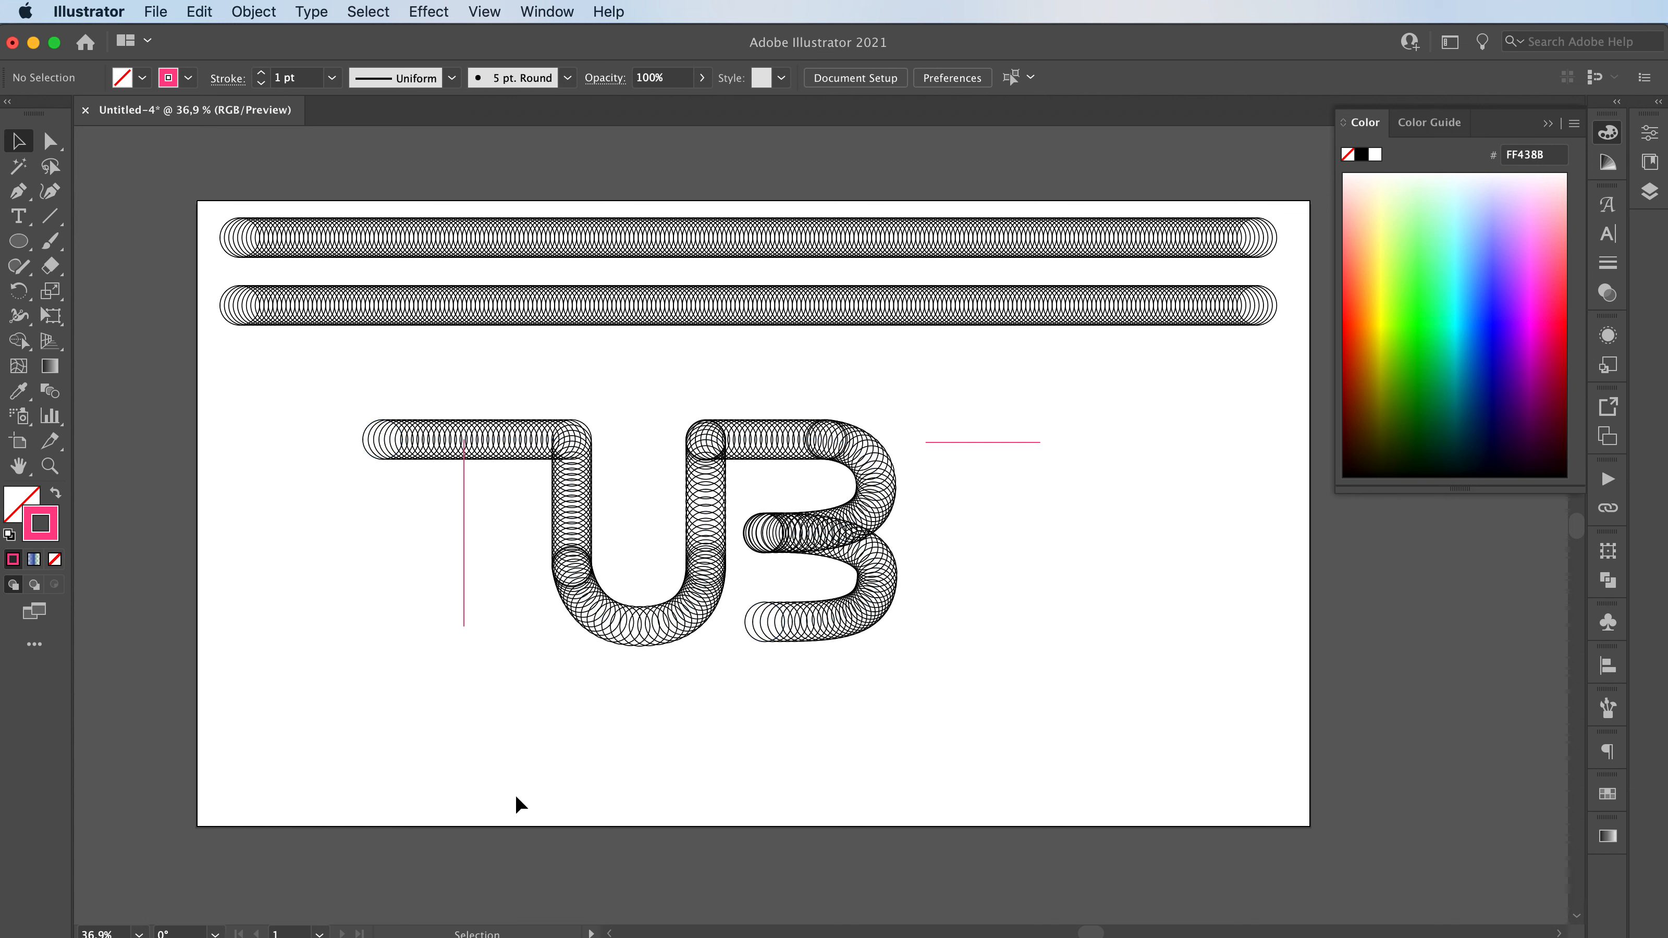
# Set the T-U-B tube blend's spacing to 450 specified steps, moving the options dialog clear of the artwork.
pyautogui.click(612, 628)
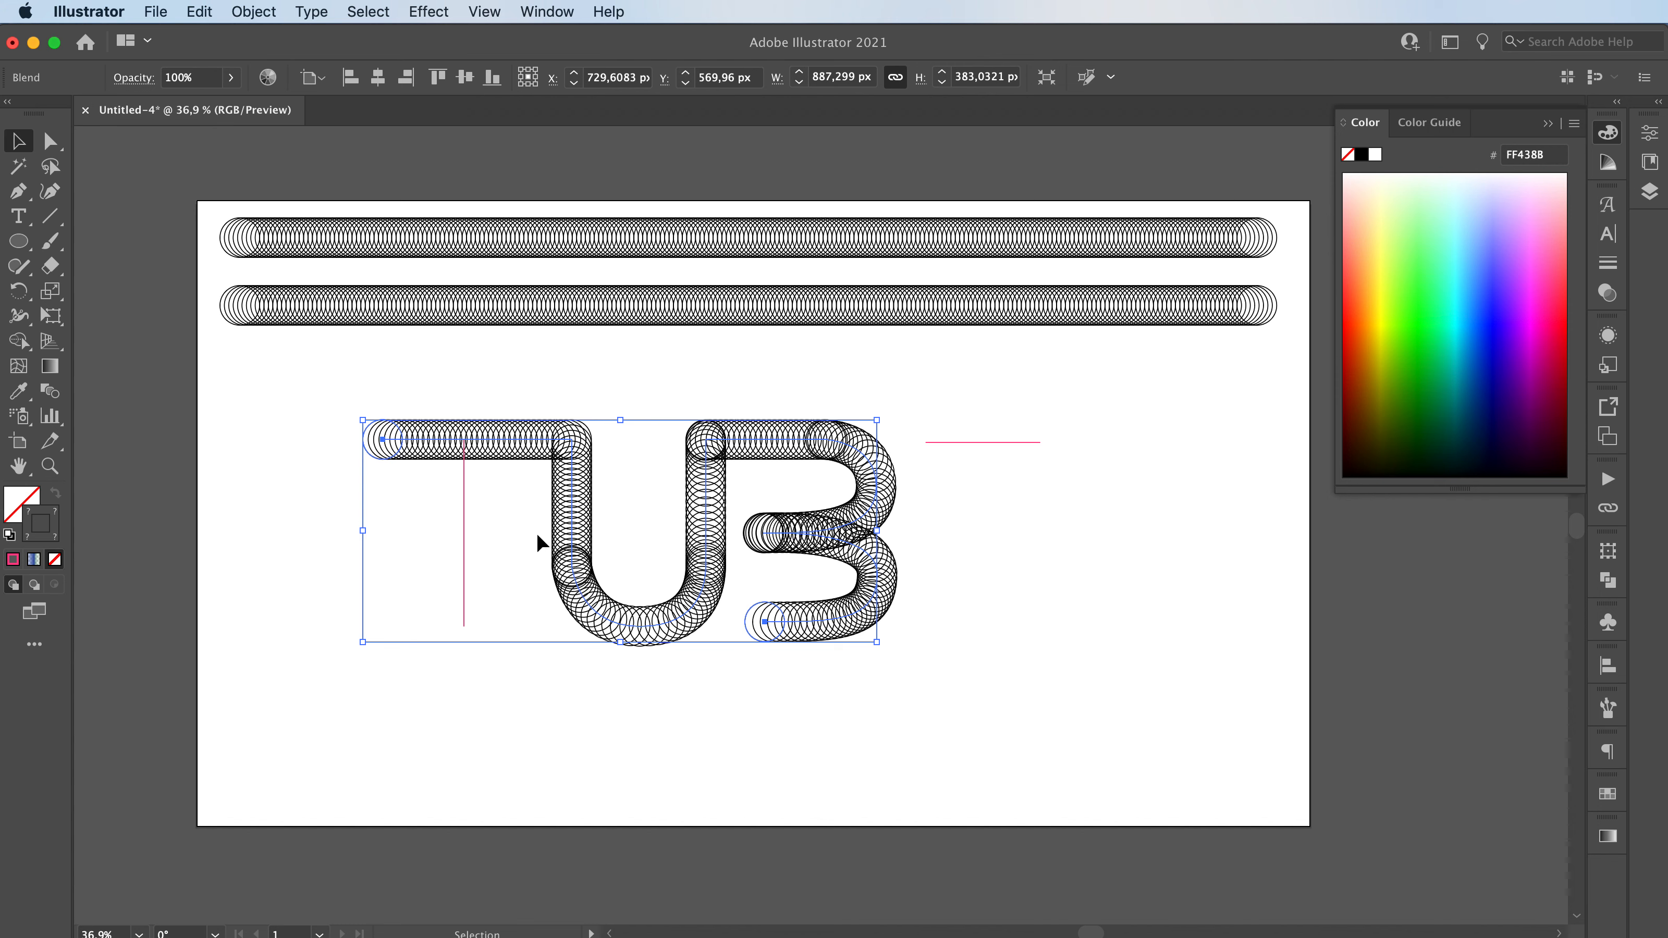
pyautogui.click(564, 378)
pyautogui.click(568, 430)
pyautogui.doubleClick(50, 394)
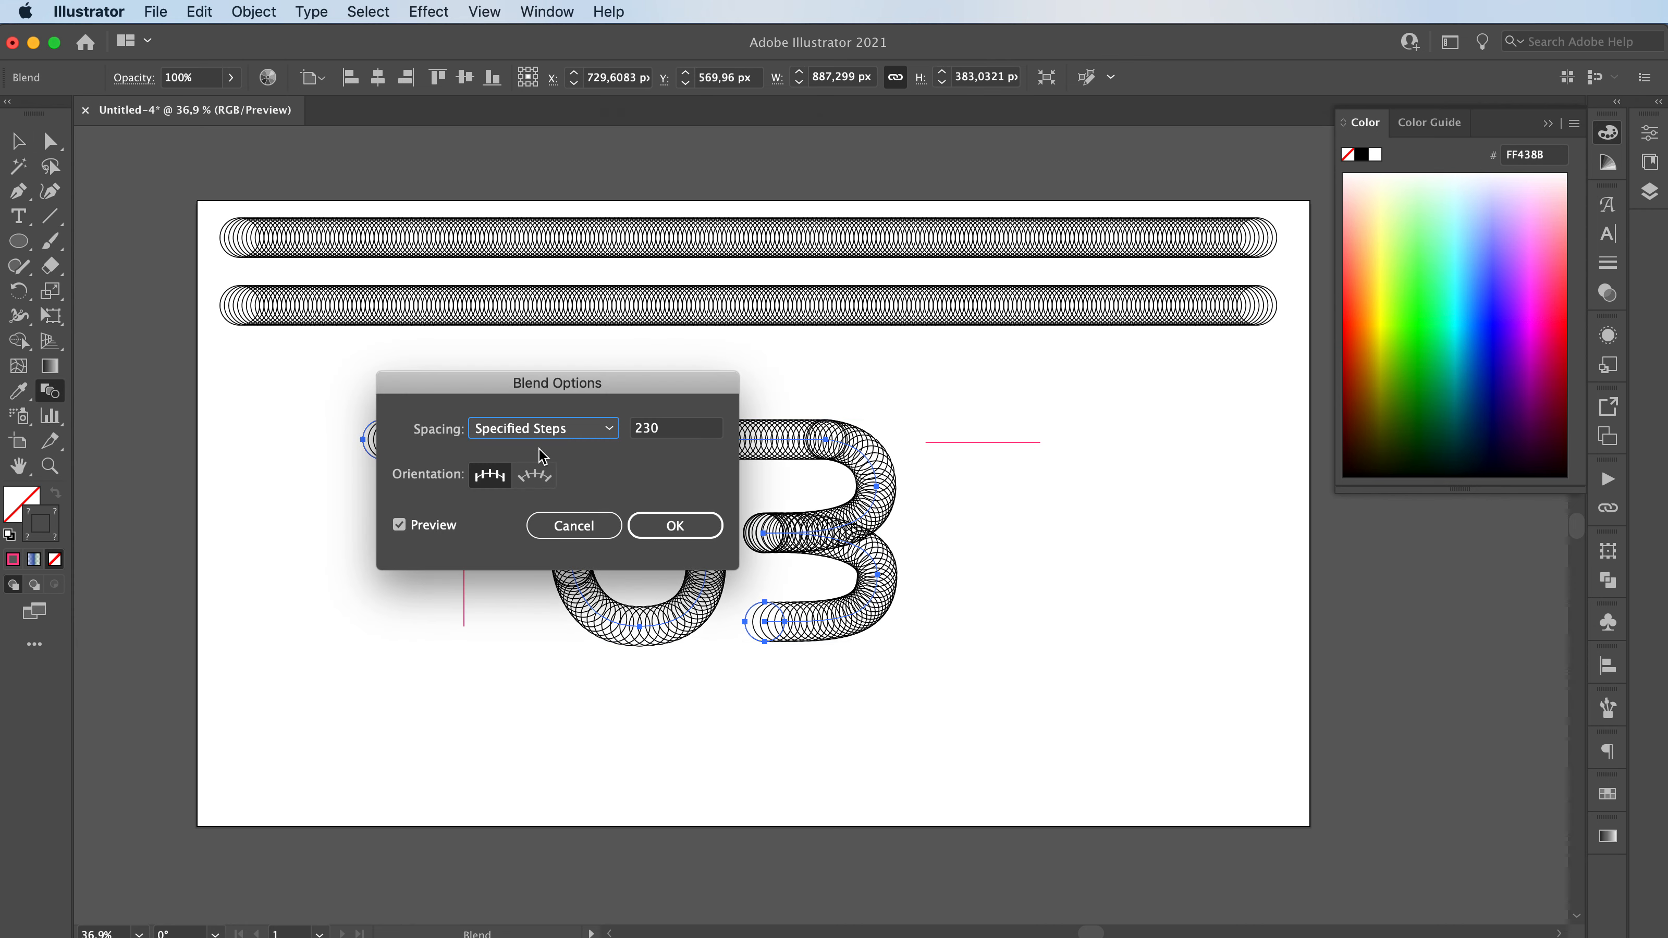
pyautogui.moveTo(486, 388); pyautogui.dragTo(289, 208)
pyautogui.click(485, 248)
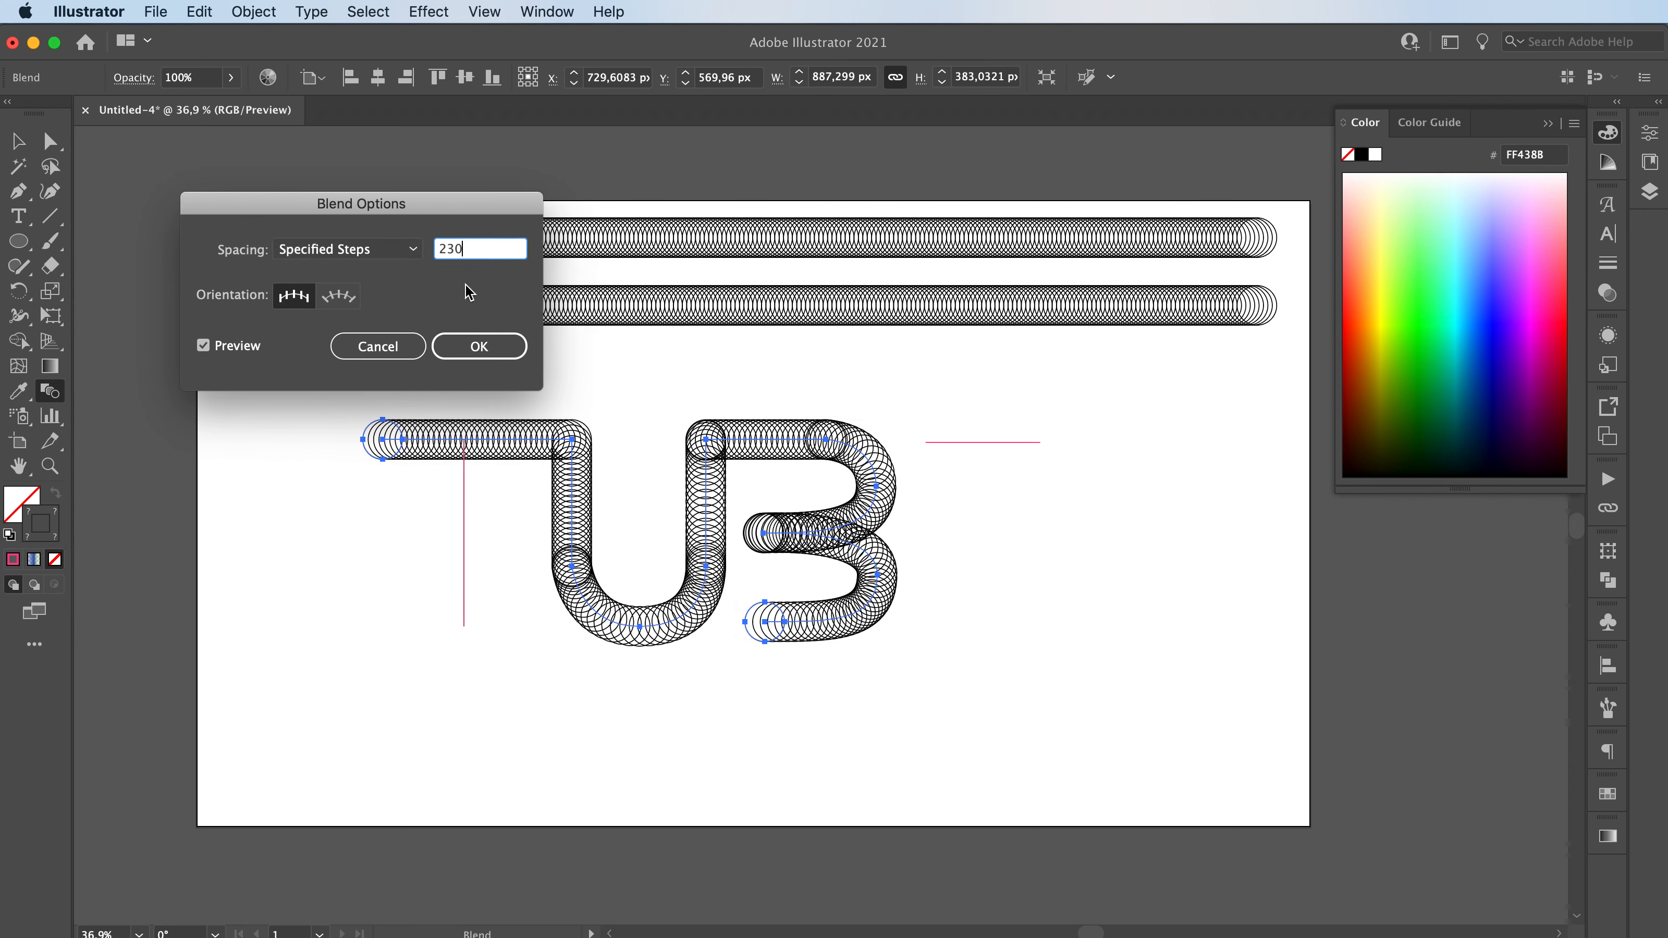
pyautogui.hotkey('shift', 'Up')
pyautogui.hotkey('shift', 'Up')
pyautogui.hotkey('shift', 'Up')
pyautogui.hotkey('shift', 'Up')
pyautogui.hotkey('shift', 'Up')
pyautogui.hotkey('shift', 'Up')
pyautogui.hotkey('shift', 'Up')
pyautogui.hotkey('shift', 'Up')
pyautogui.hotkey('shift', 'Up')
pyautogui.hotkey('shift', 'Up')
pyautogui.hotkey('shift', 'Up')
pyautogui.hotkey('shift', 'Up')
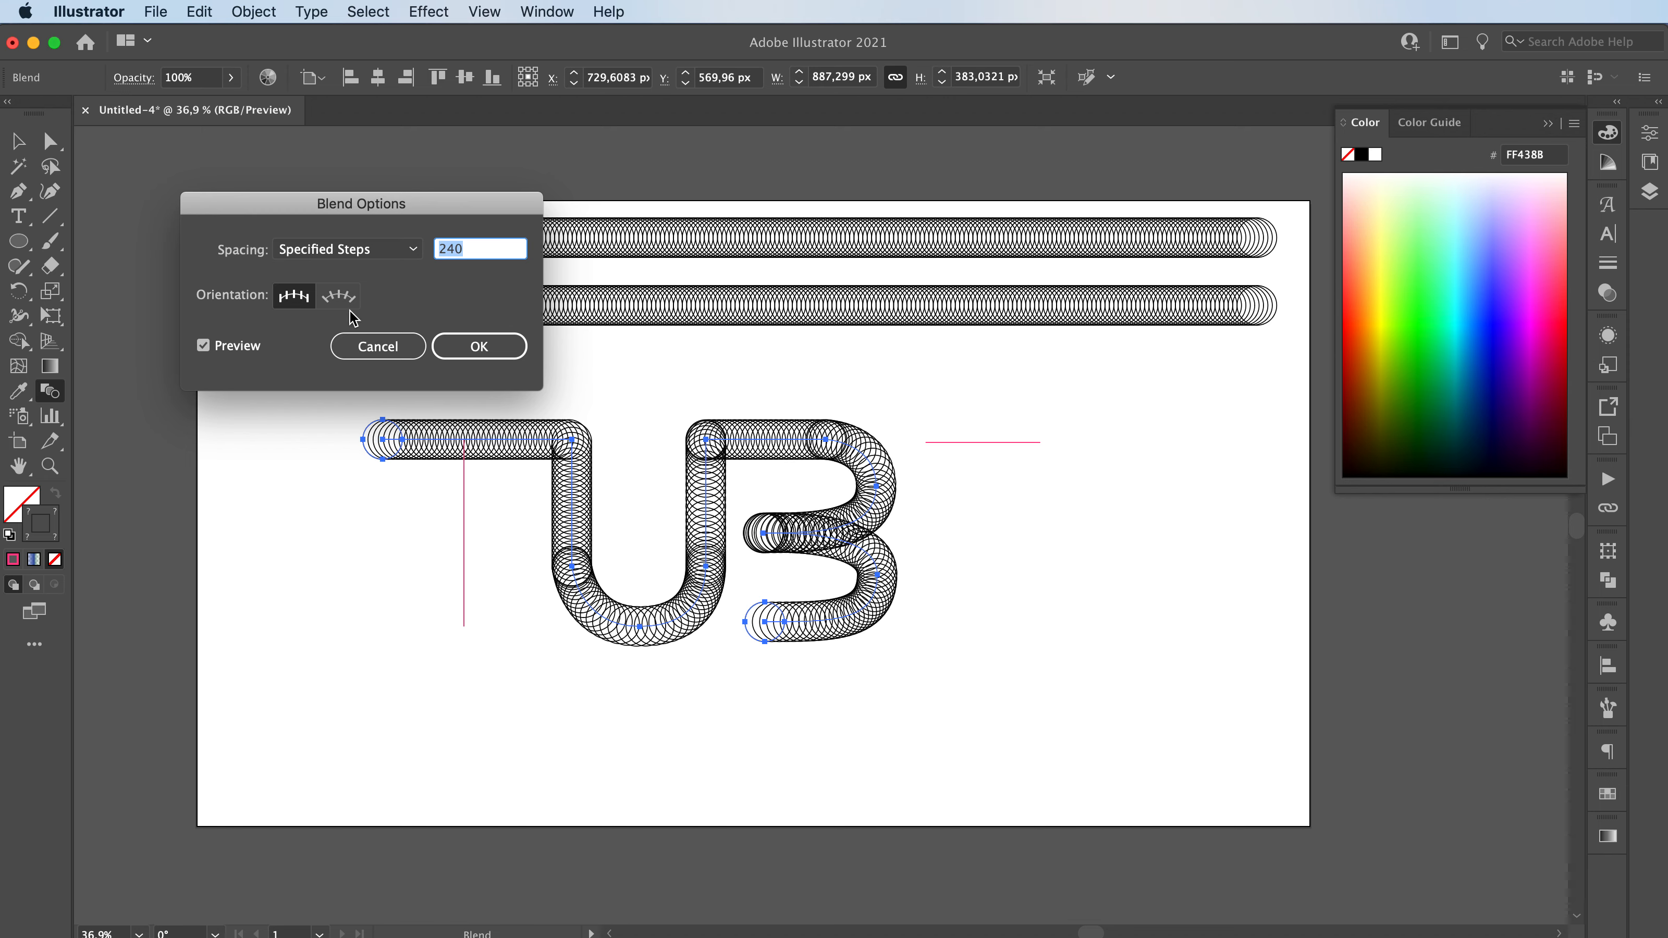
pyautogui.hotkey('shift', 'Up')
pyautogui.hotkey('shift', 'Up')
pyautogui.hotkey('shift', 'Up')
pyautogui.hotkey('shift', 'Up')
pyautogui.hotkey('shift', 'Up')
pyautogui.hotkey('shift', 'Up')
pyautogui.hotkey('shift', 'Up')
pyautogui.hotkey('shift', 'Up')
pyautogui.hotkey('shift', 'Up')
pyautogui.hotkey('shift', 'Up')
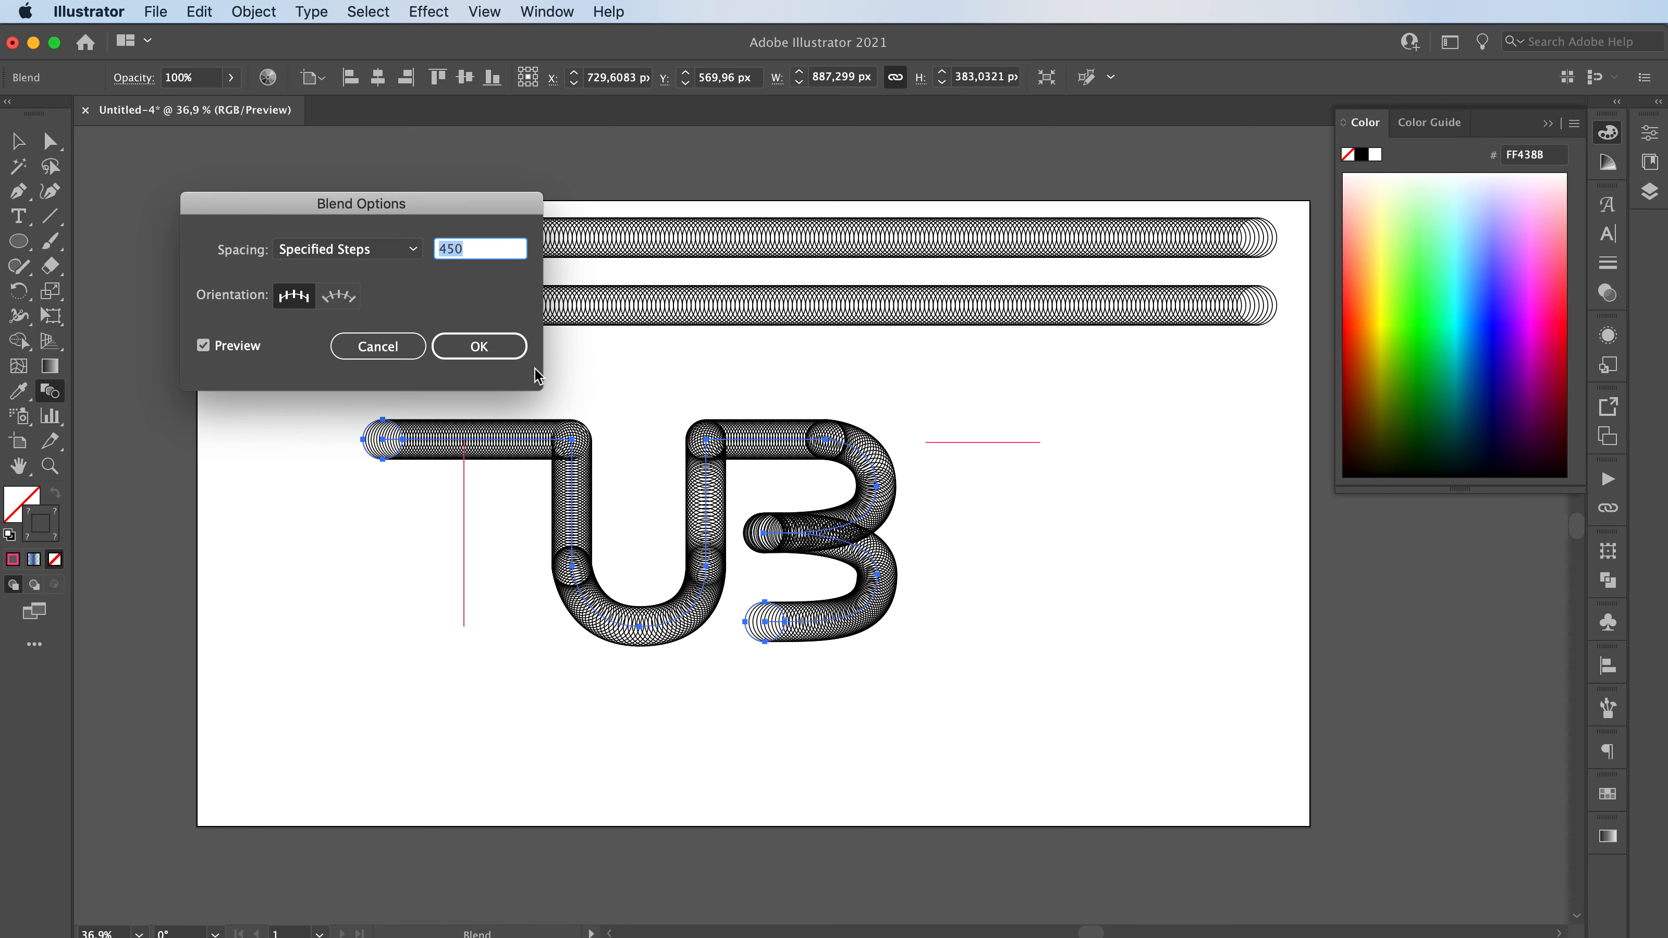
pyautogui.click(478, 347)
pyautogui.press('v')
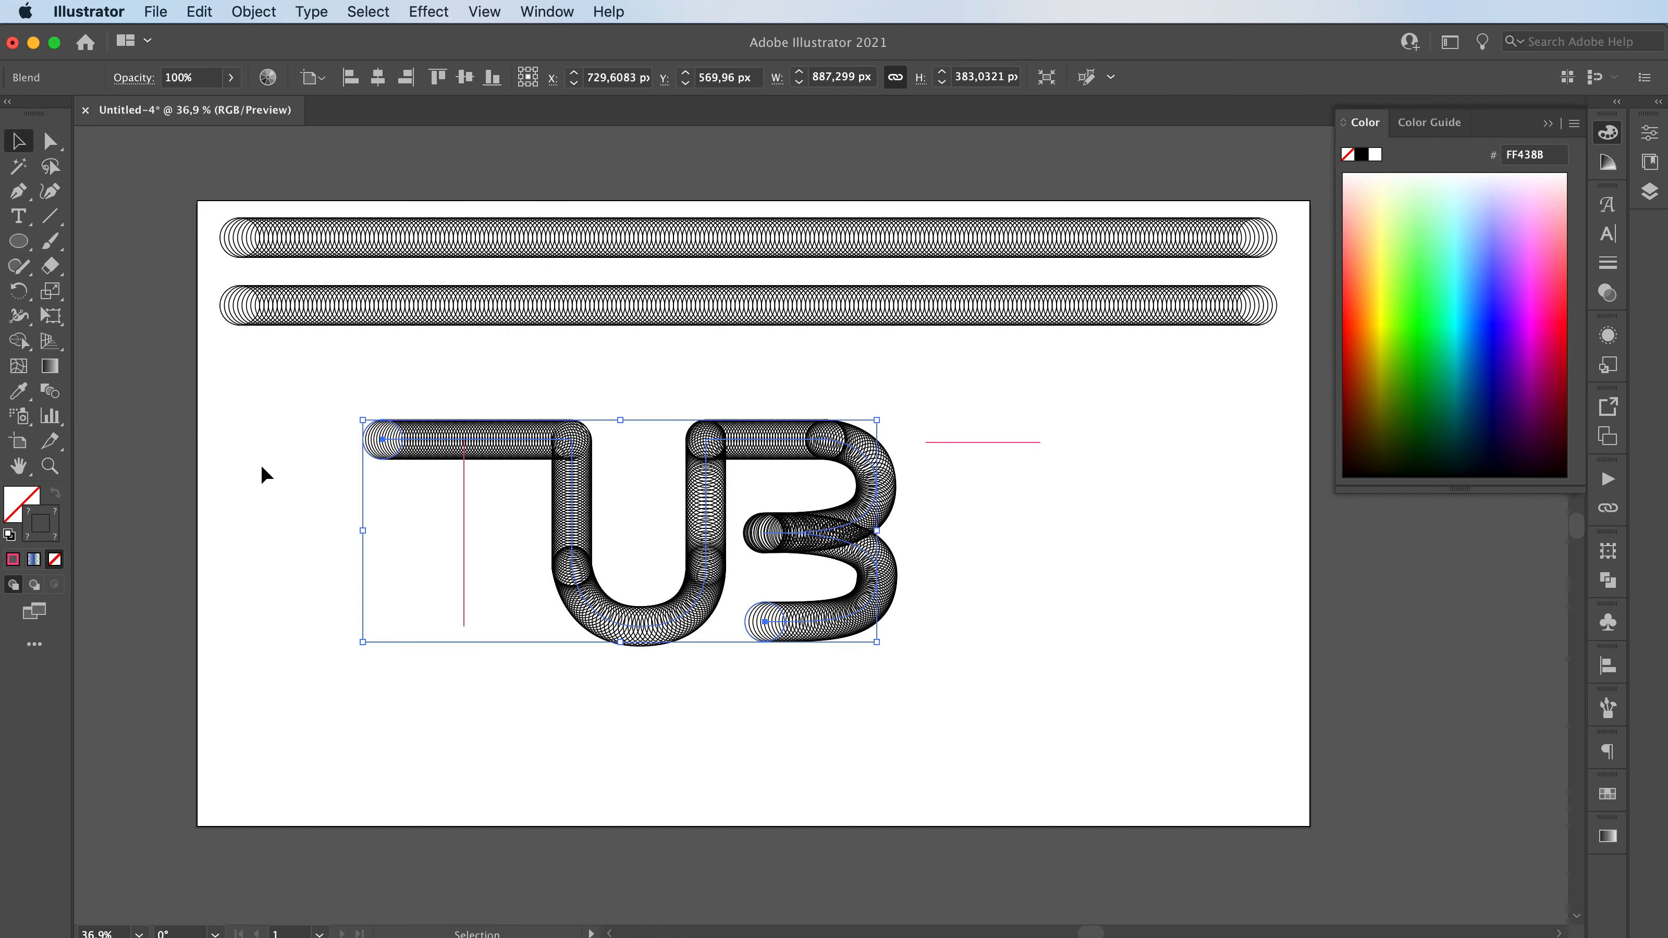
pyautogui.click(260, 464)
# Replace the spine of the remaining lower circle blend with the T's vertical stem line.
pyautogui.moveTo(428, 576); pyautogui.dragTo(488, 653)
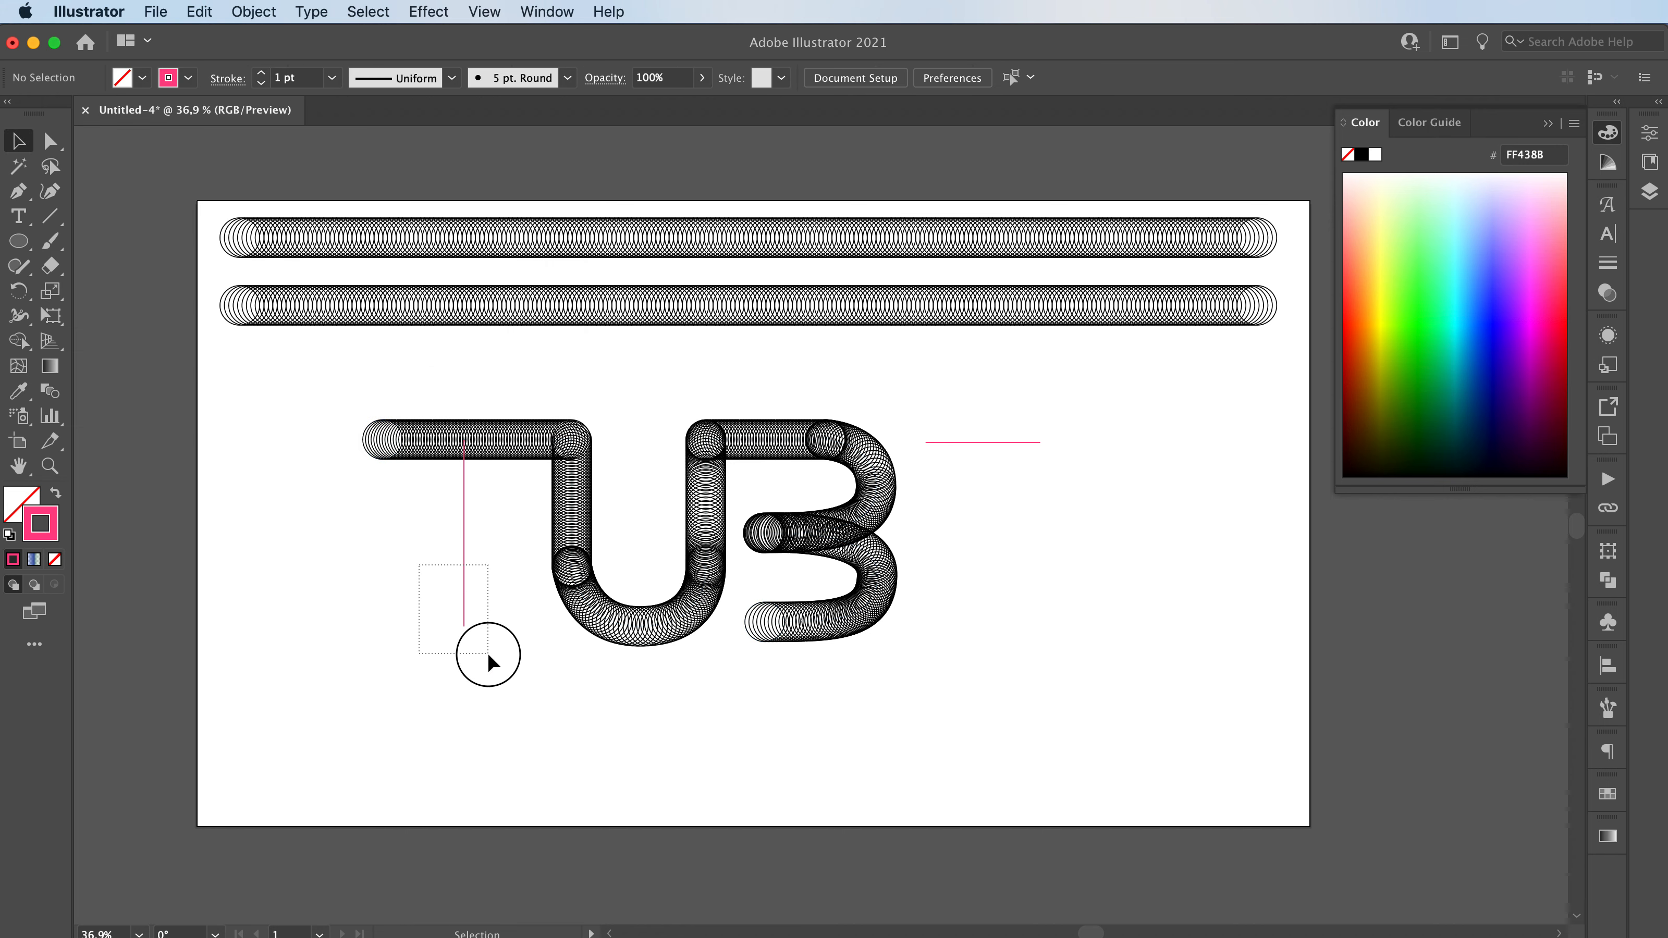
pyautogui.keyDown('shift'); pyautogui.click(299, 327); pyautogui.keyUp('shift')
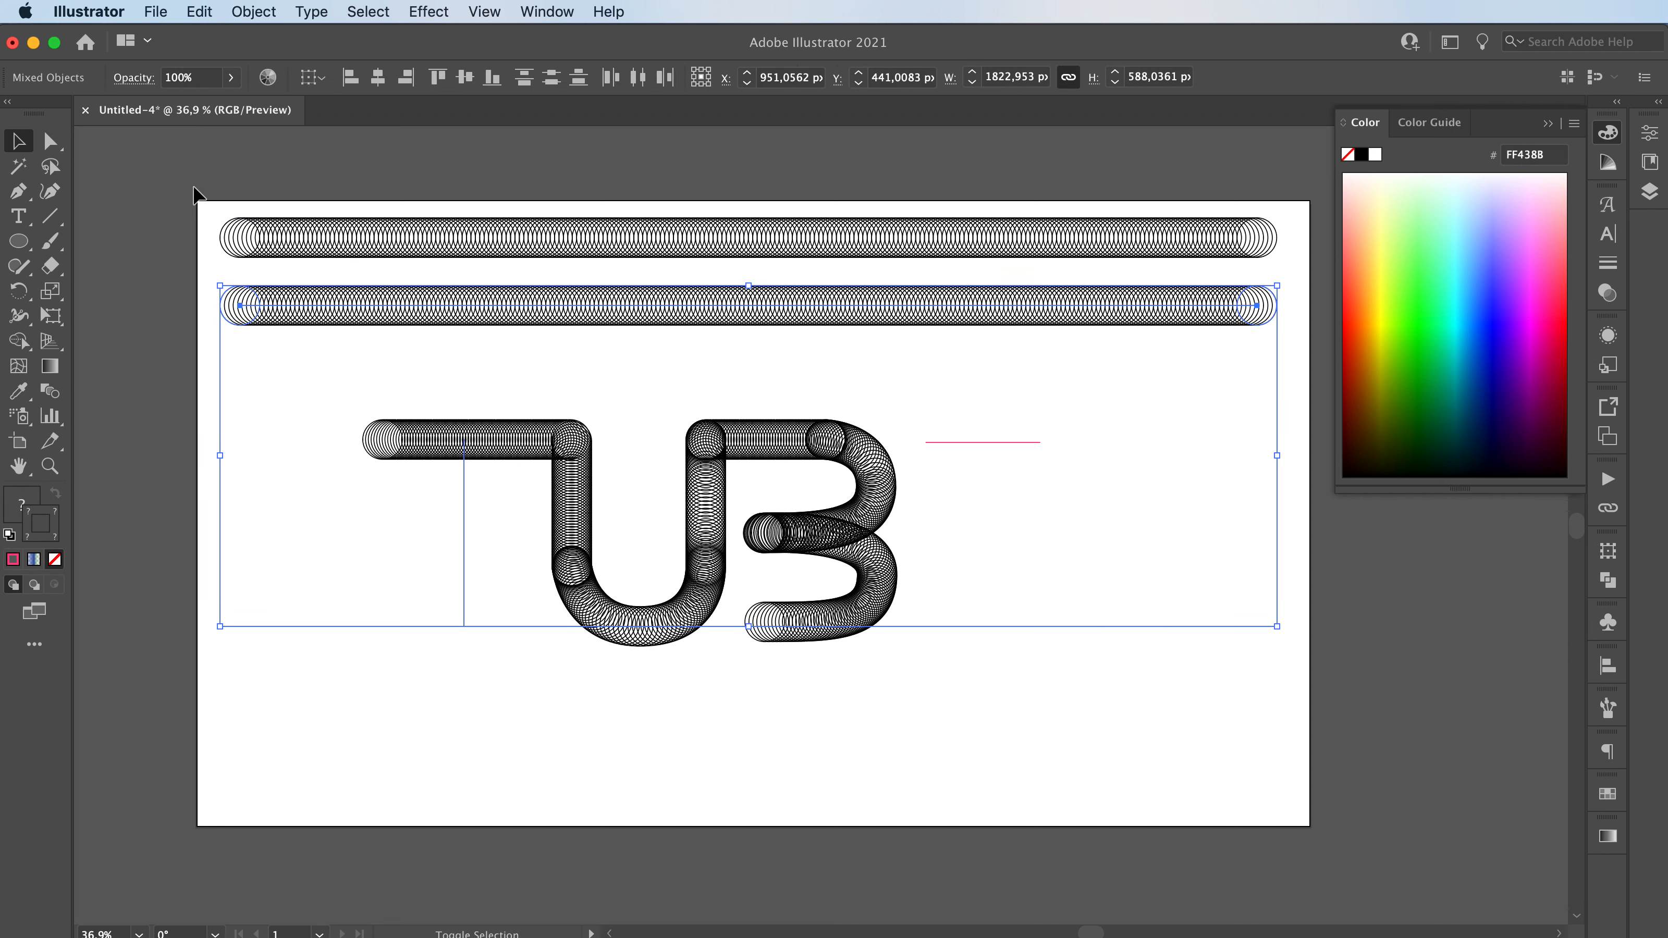
pyautogui.click(231, 12)
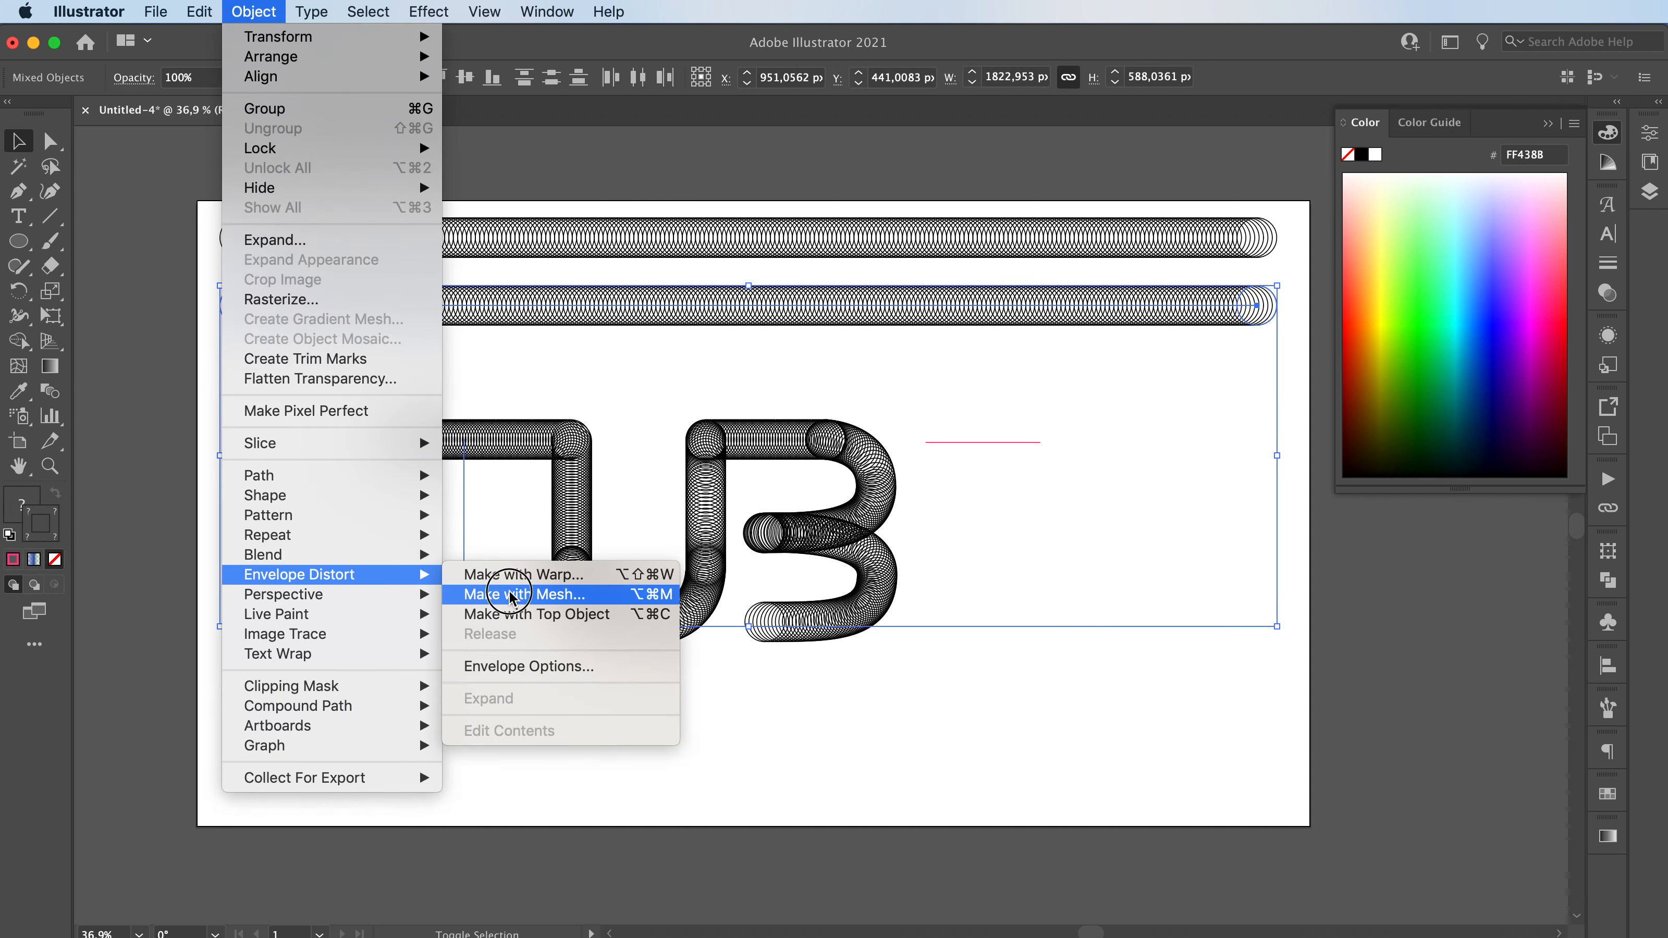
pyautogui.moveTo(428, 554)
pyautogui.click(511, 670)
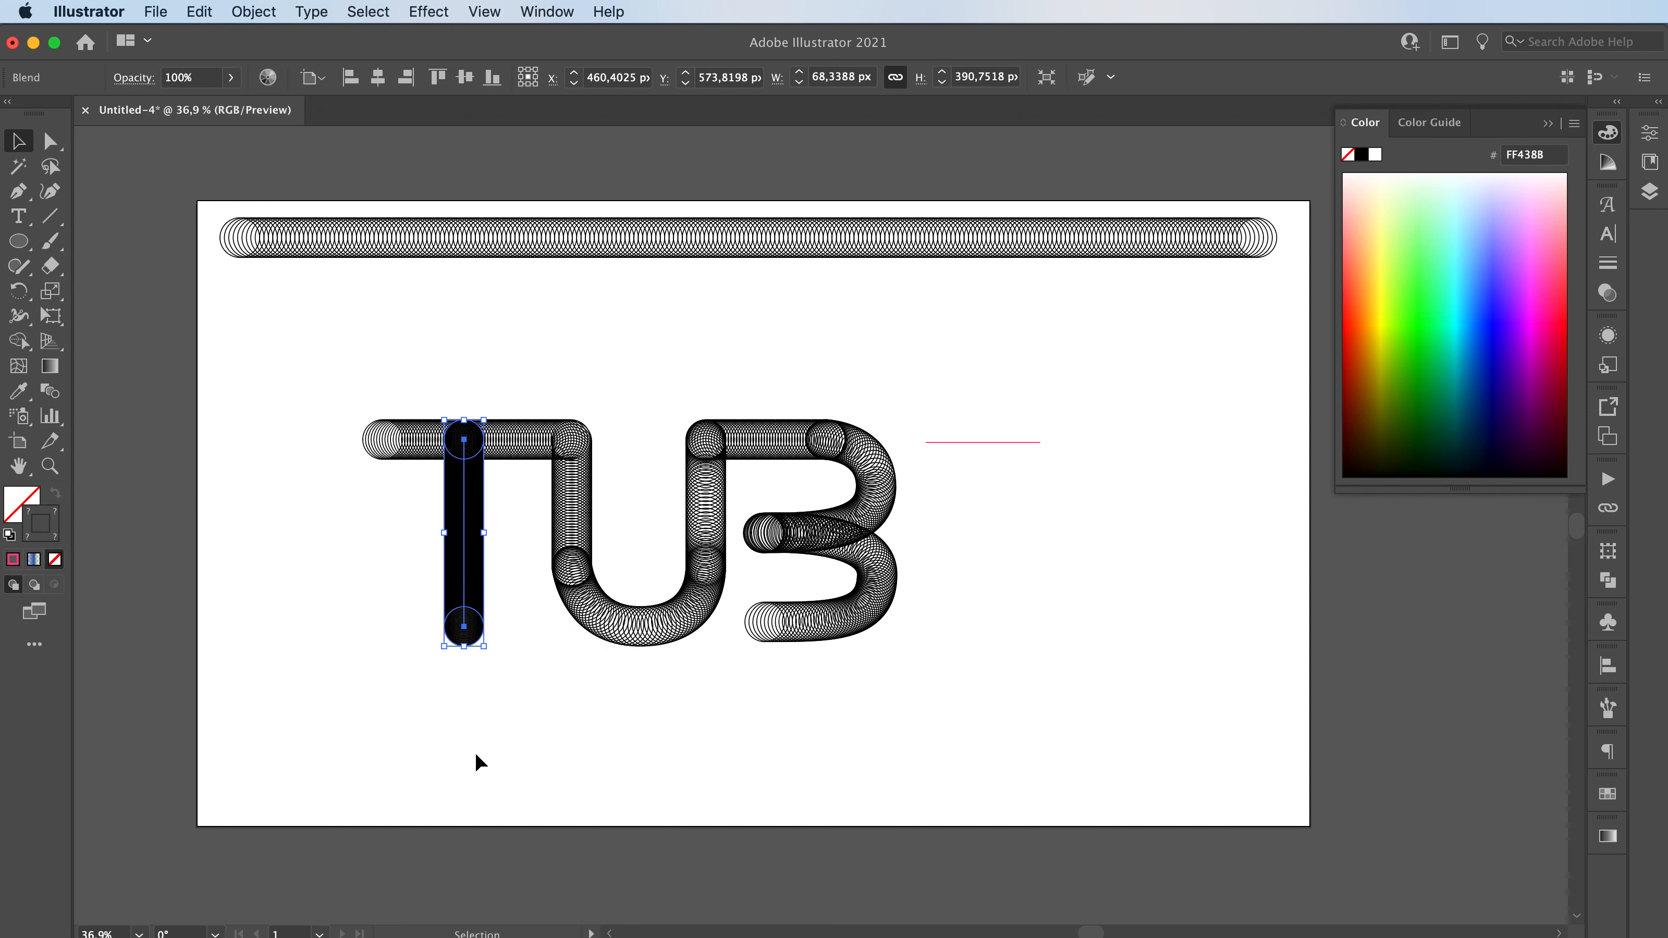
pyautogui.click(466, 760)
# Reduce the T stem's blend spacing to 80 specified steps after trying 100.
pyautogui.click(461, 588)
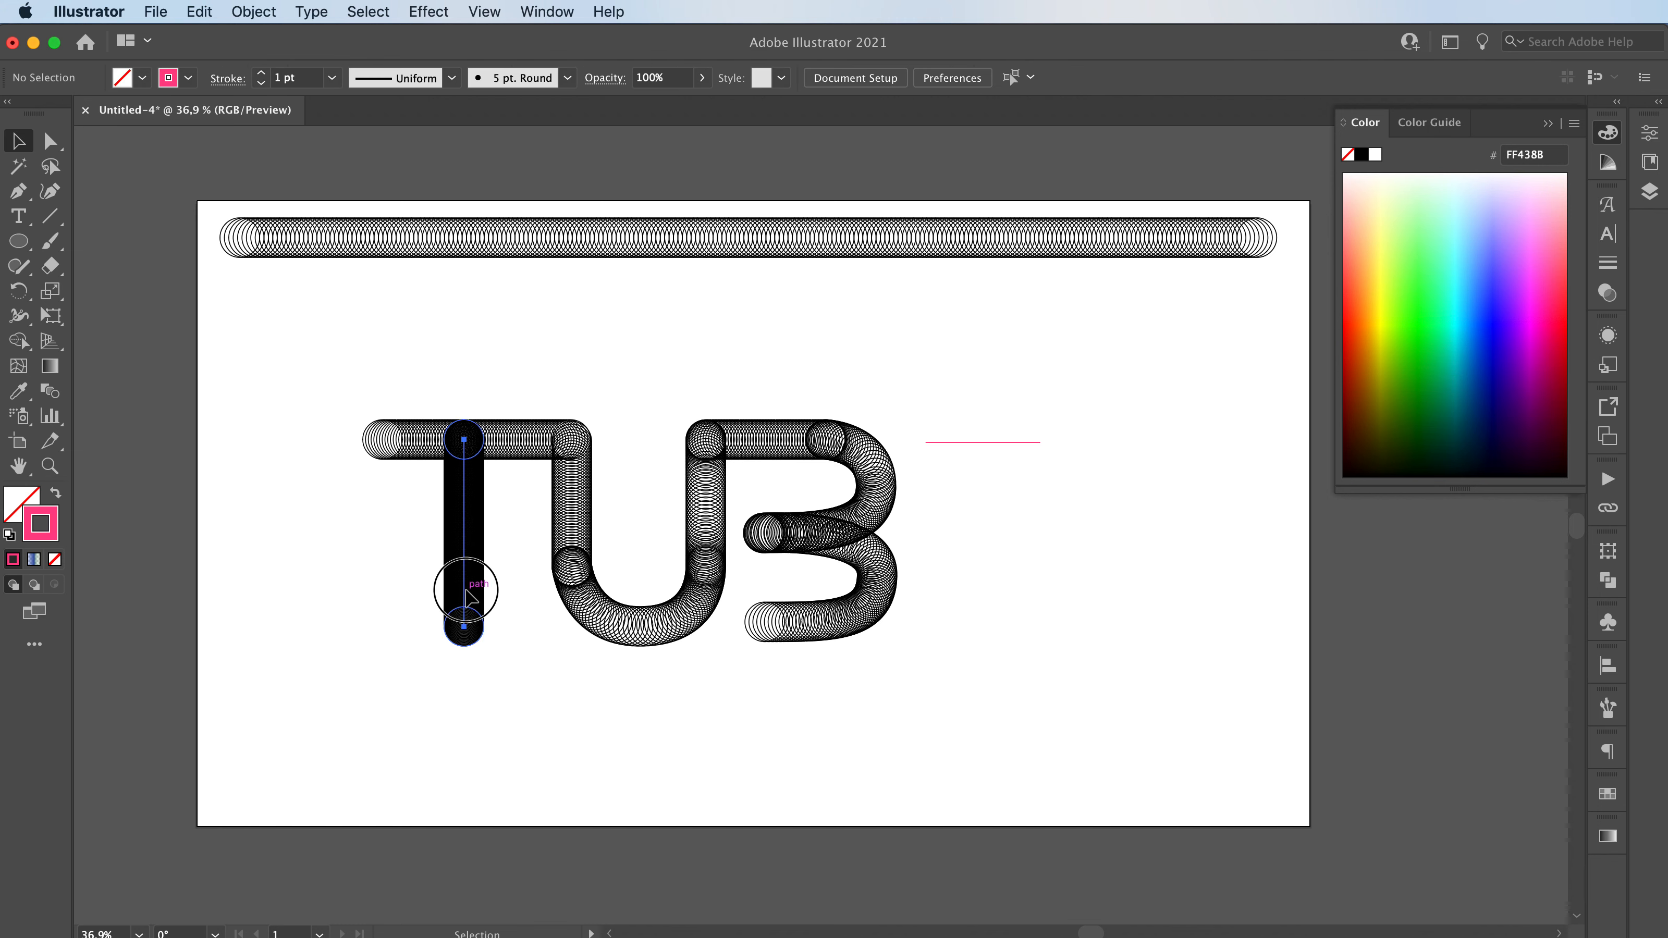
pyautogui.doubleClick(50, 391)
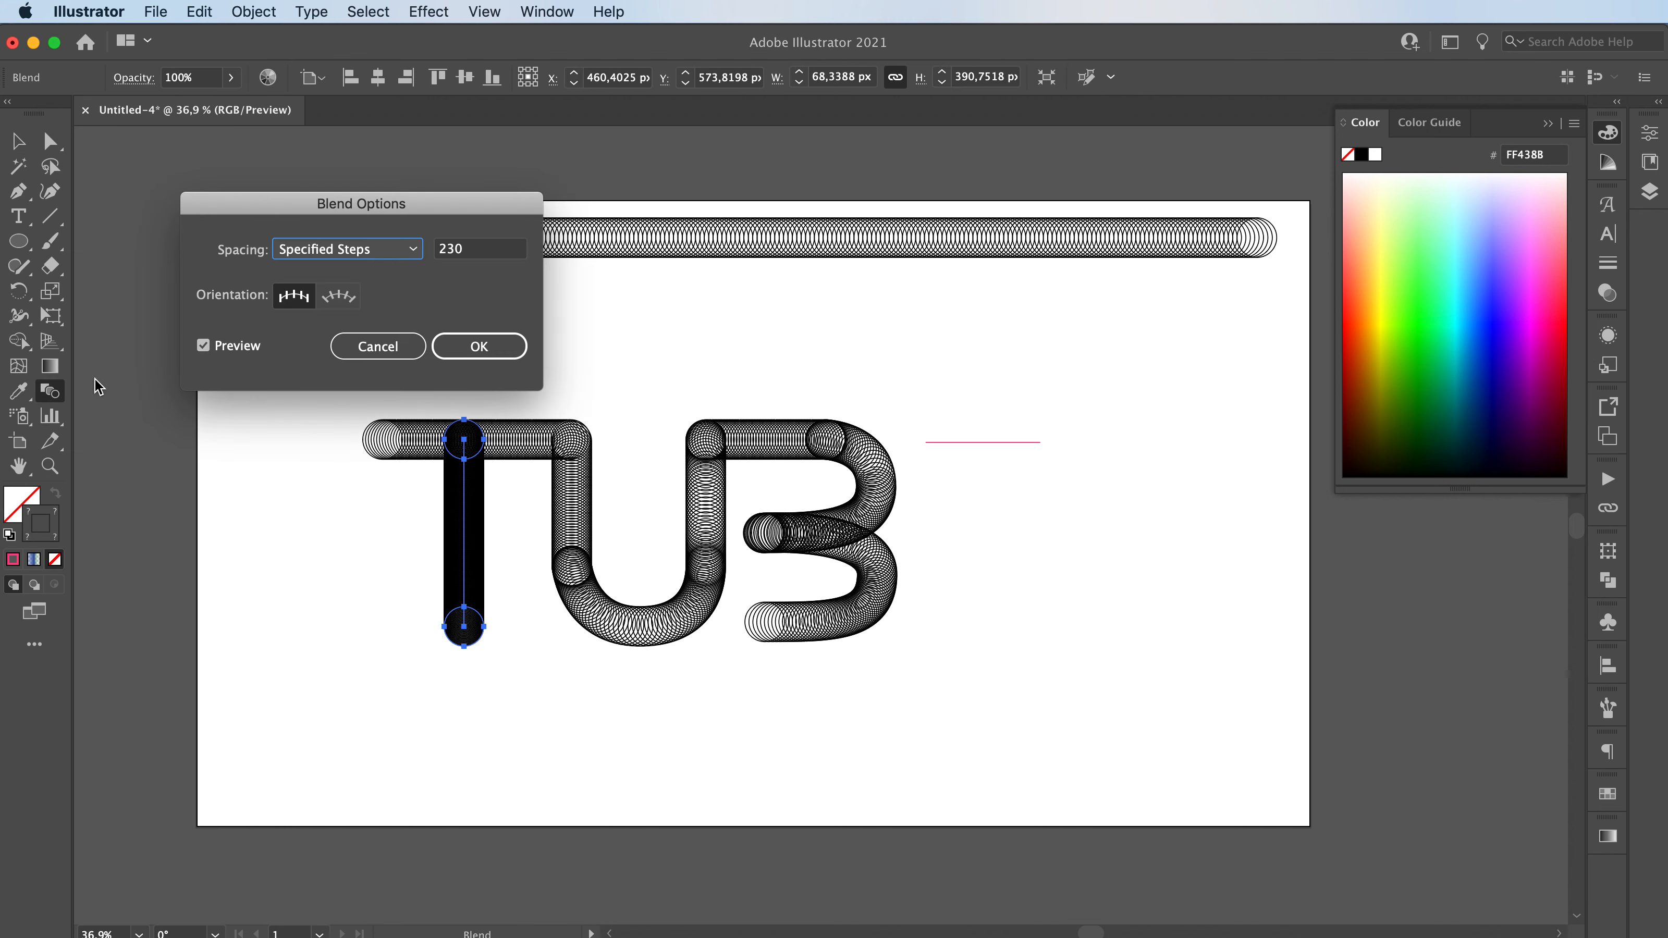
pyautogui.doubleClick(471, 249)
pyautogui.write('100')
pyautogui.press('Tab')
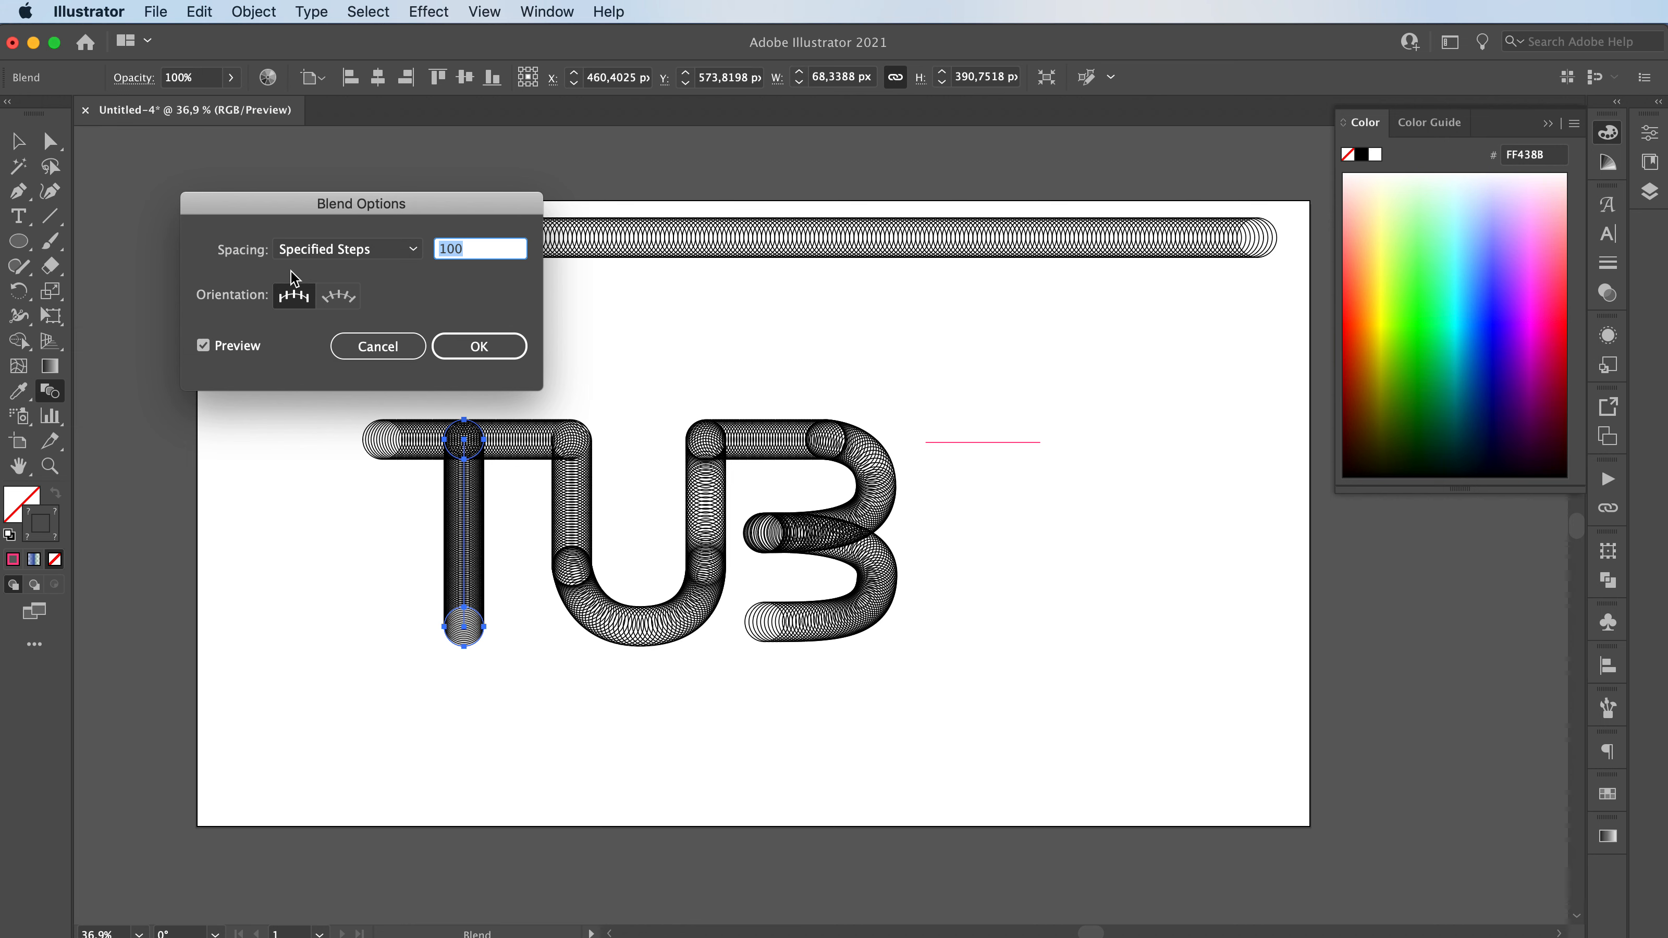
pyautogui.write('80')
pyautogui.press('Tab')
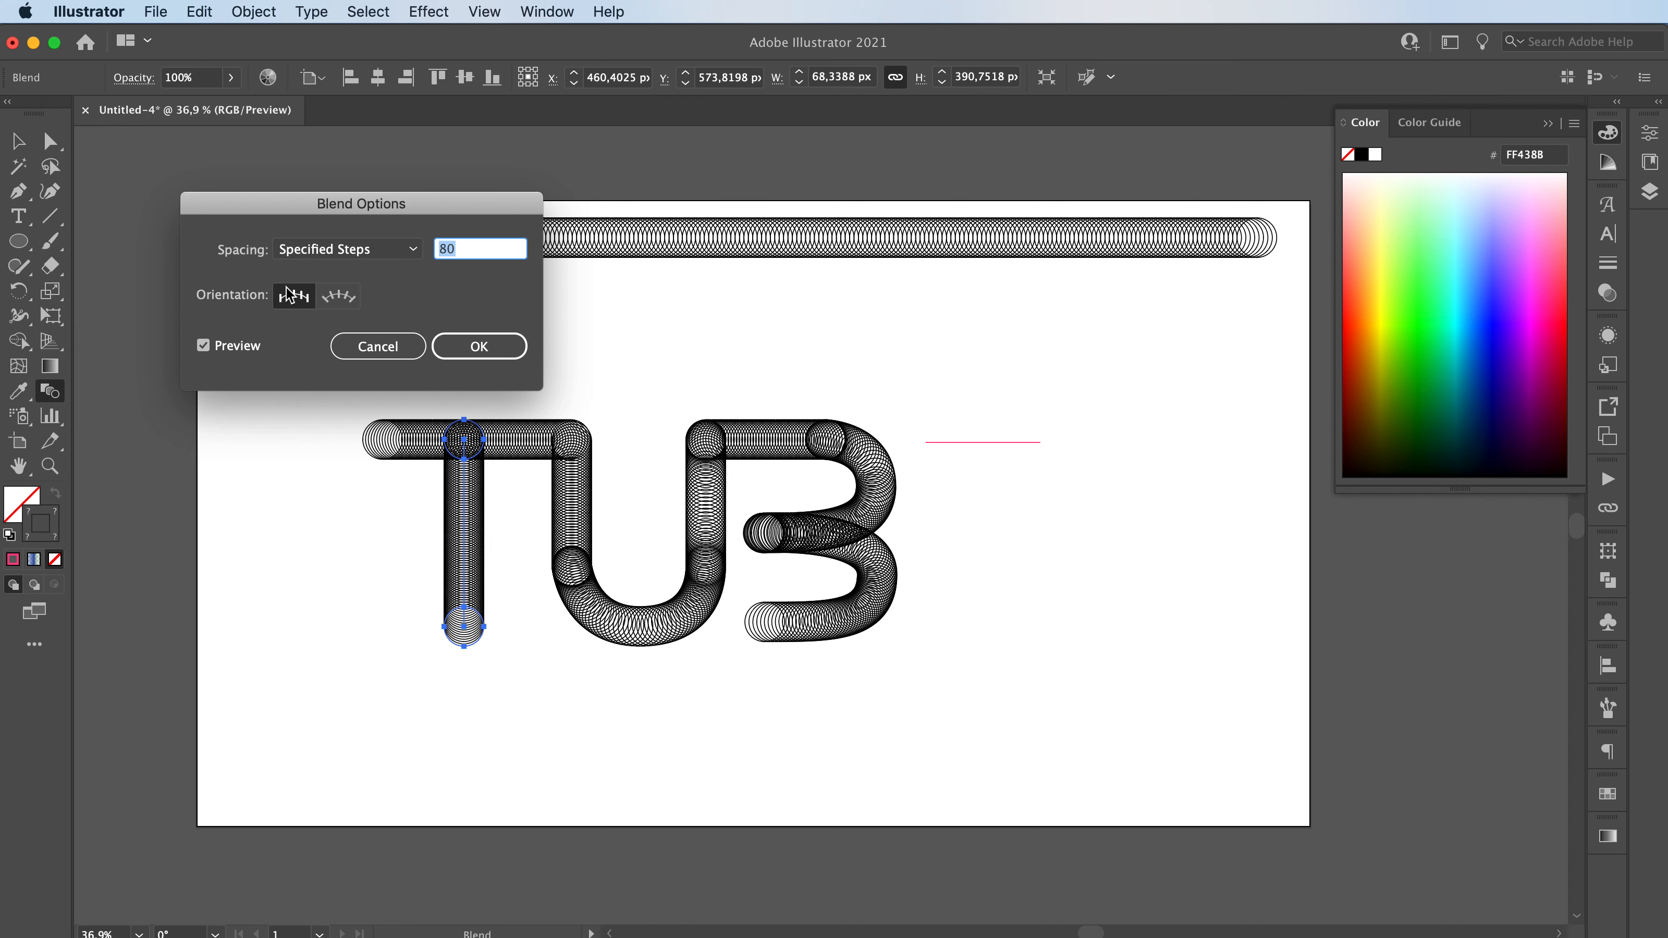
pyautogui.click(472, 345)
pyautogui.press('v')
pyautogui.click(297, 383)
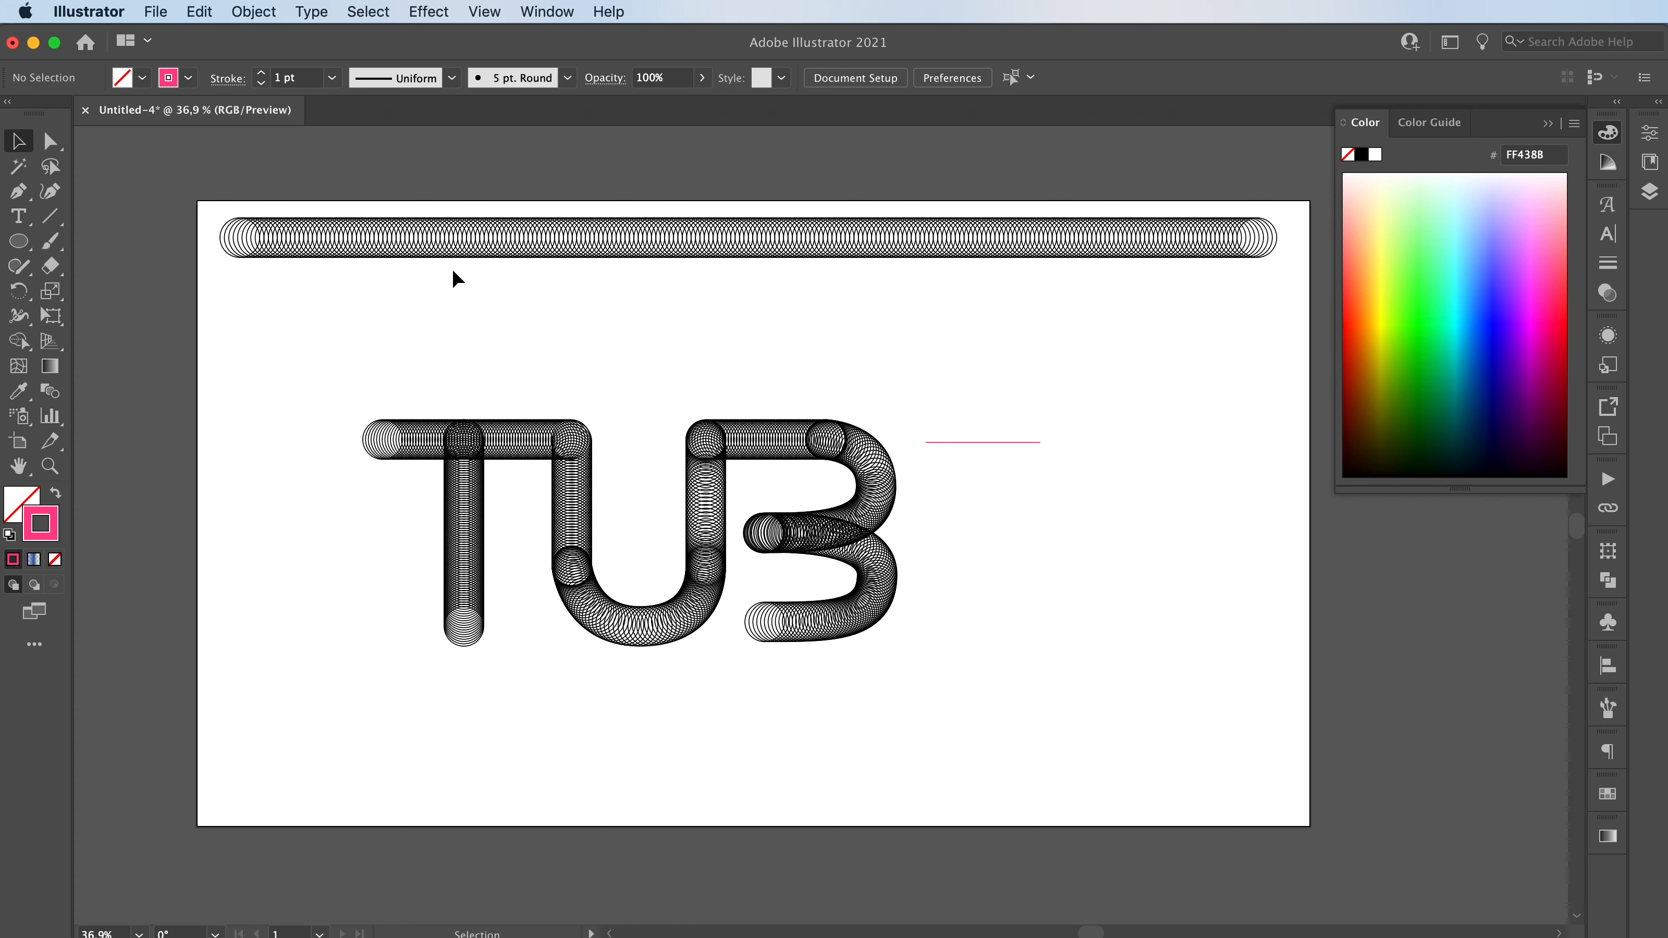
# Replace the spine of the remaining long circle blend above the lettering with the E's short horizontal bar line.
pyautogui.moveTo(994, 209); pyautogui.dragTo(1062, 534)
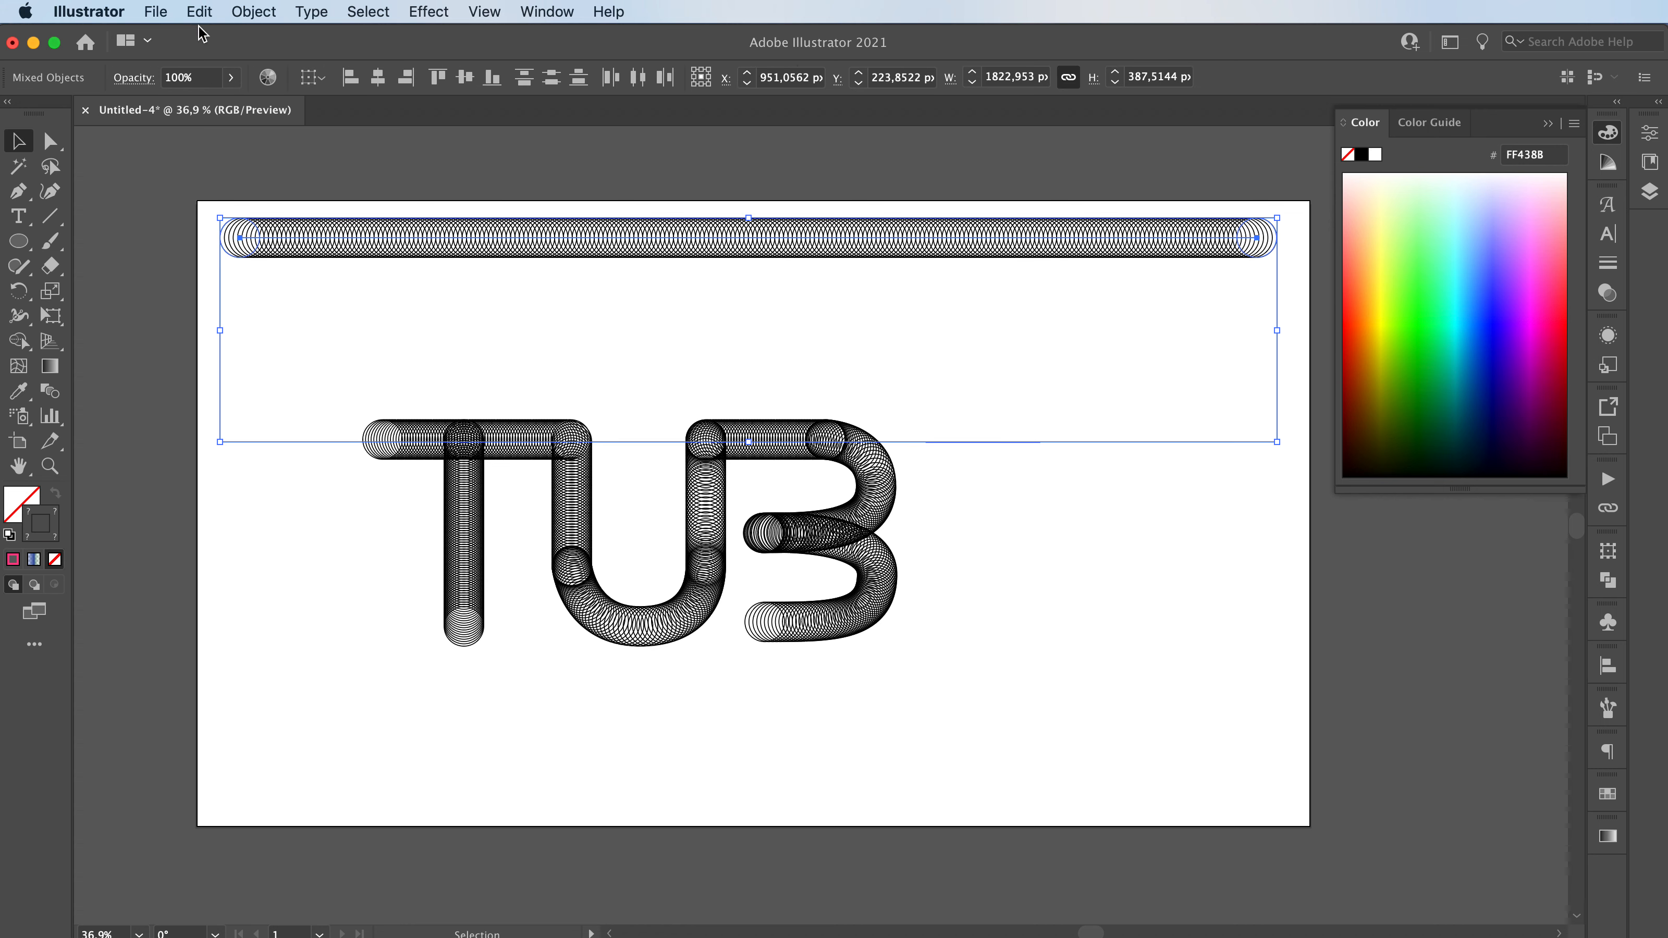
pyautogui.click(254, 11)
pyautogui.moveTo(328, 553)
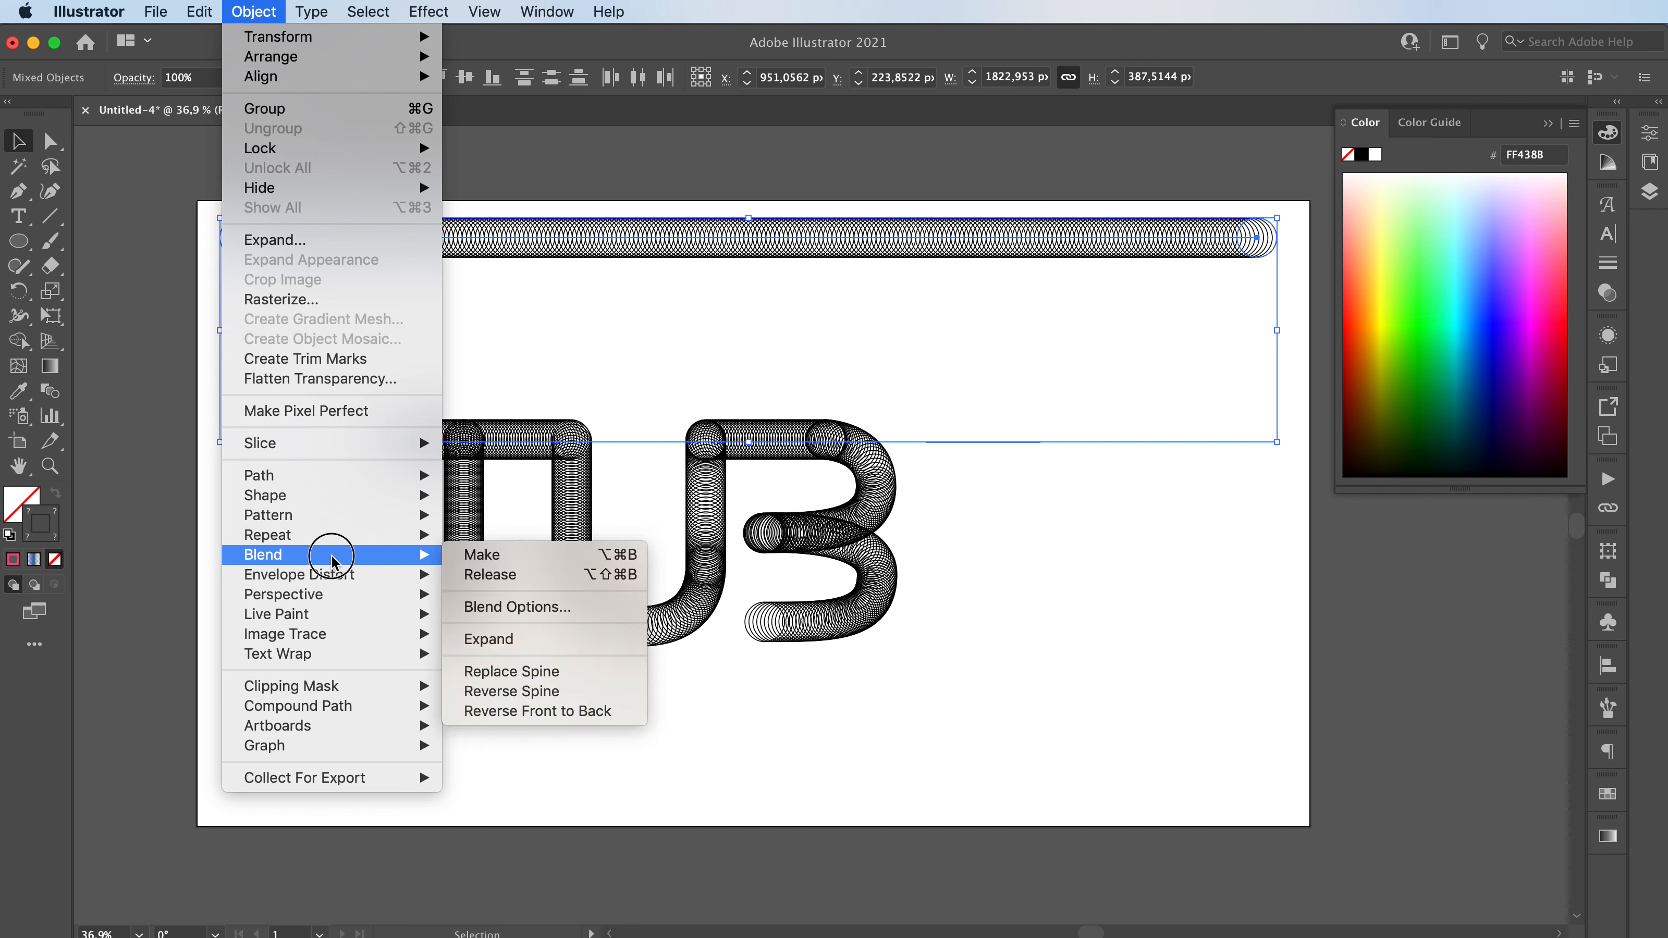
pyautogui.click(548, 677)
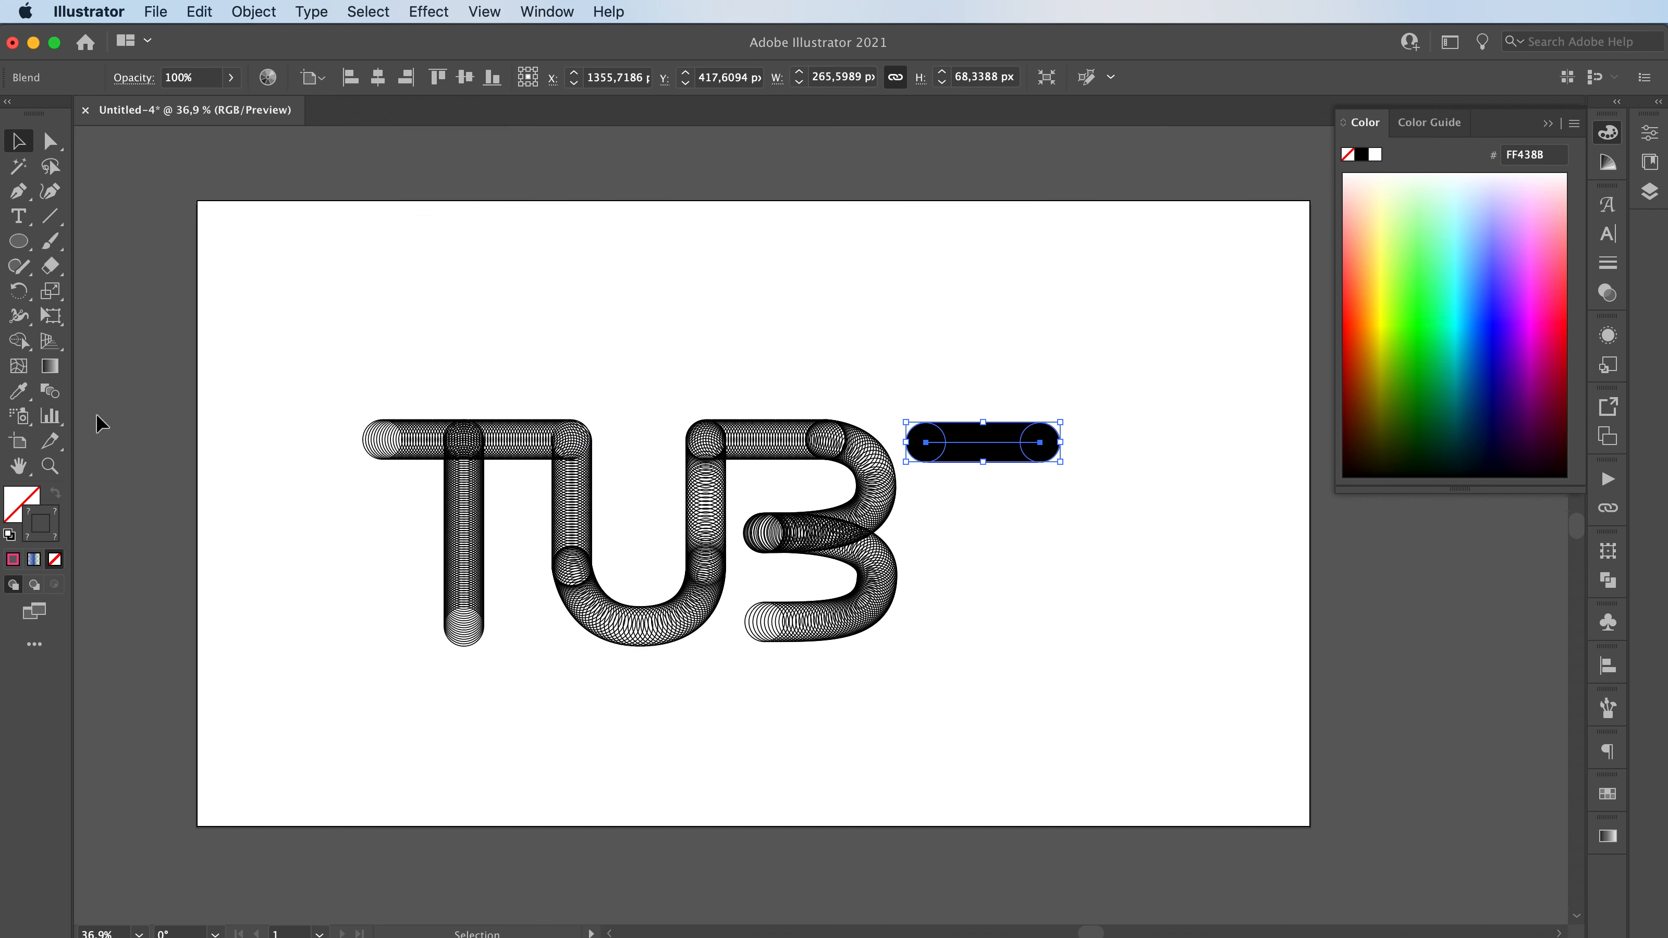
# Set the E bar blend's spacing to 50 specified steps after trying 60.
pyautogui.doubleClick(51, 391)
pyautogui.doubleClick(489, 249)
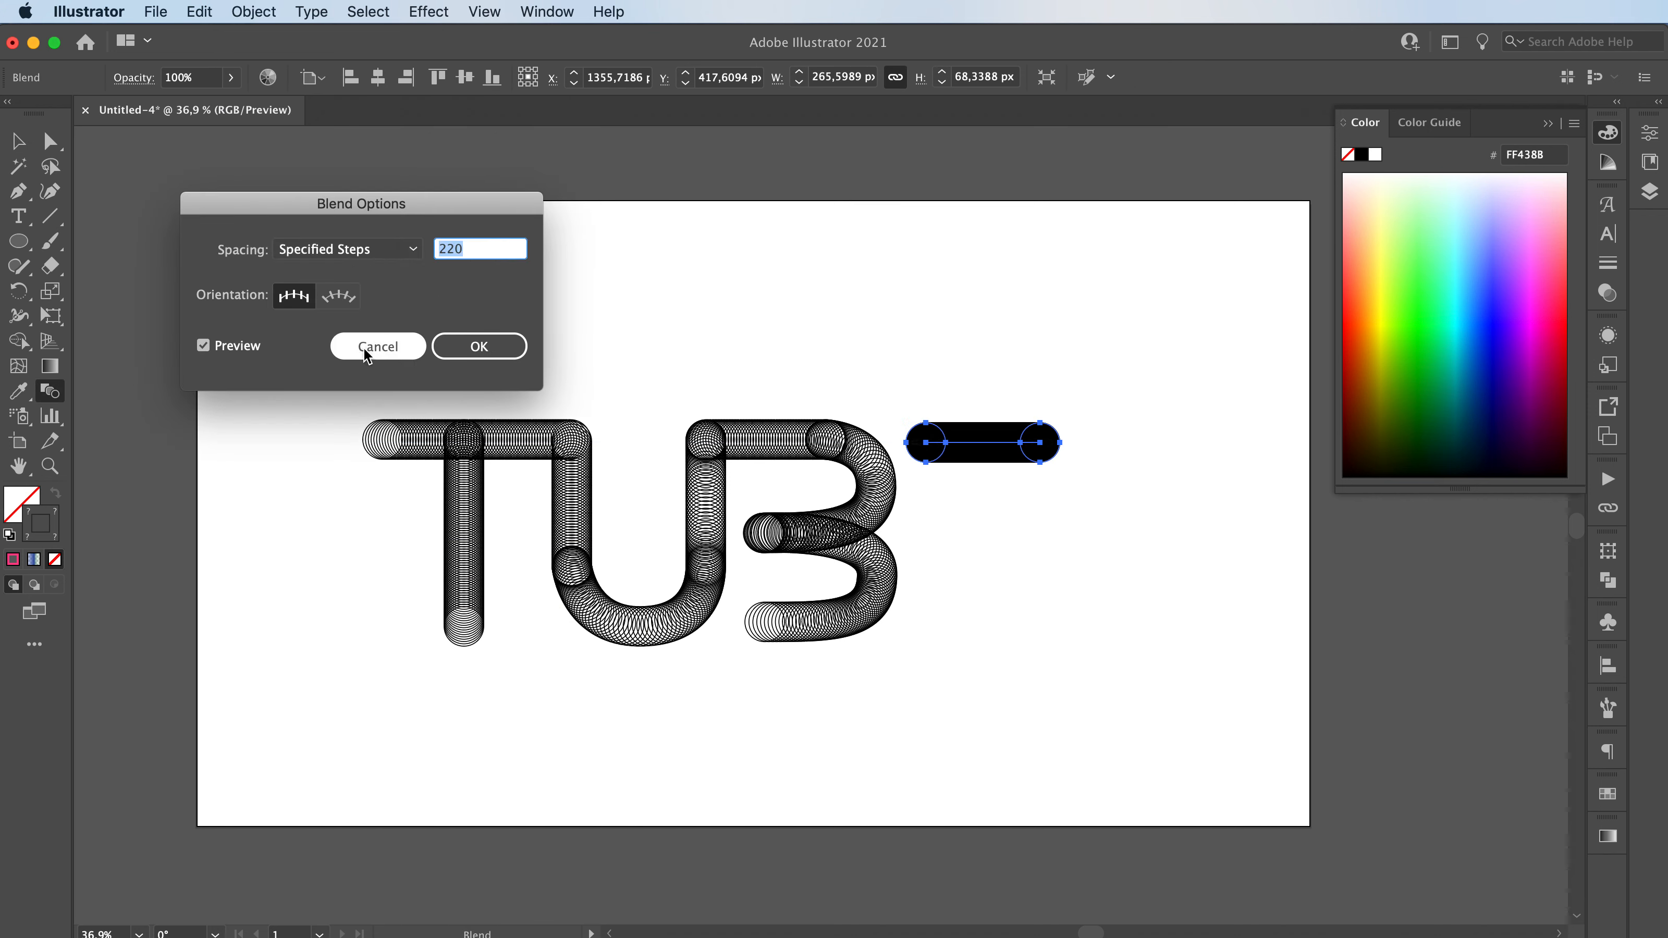
pyautogui.write('60')
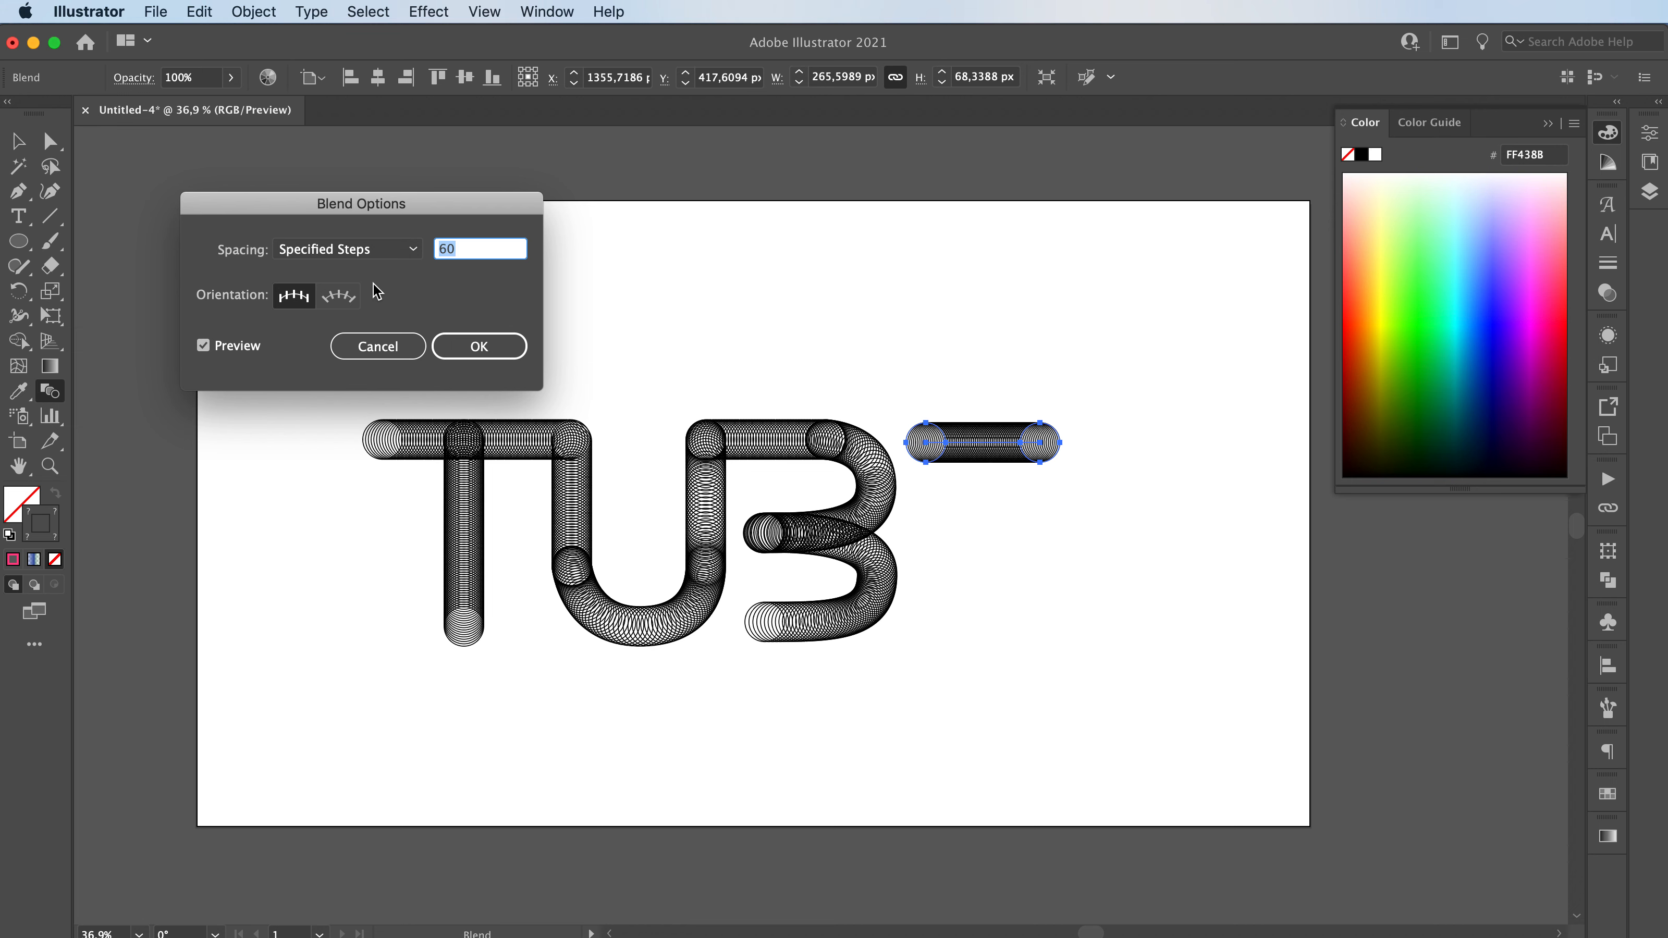
pyautogui.write('50')
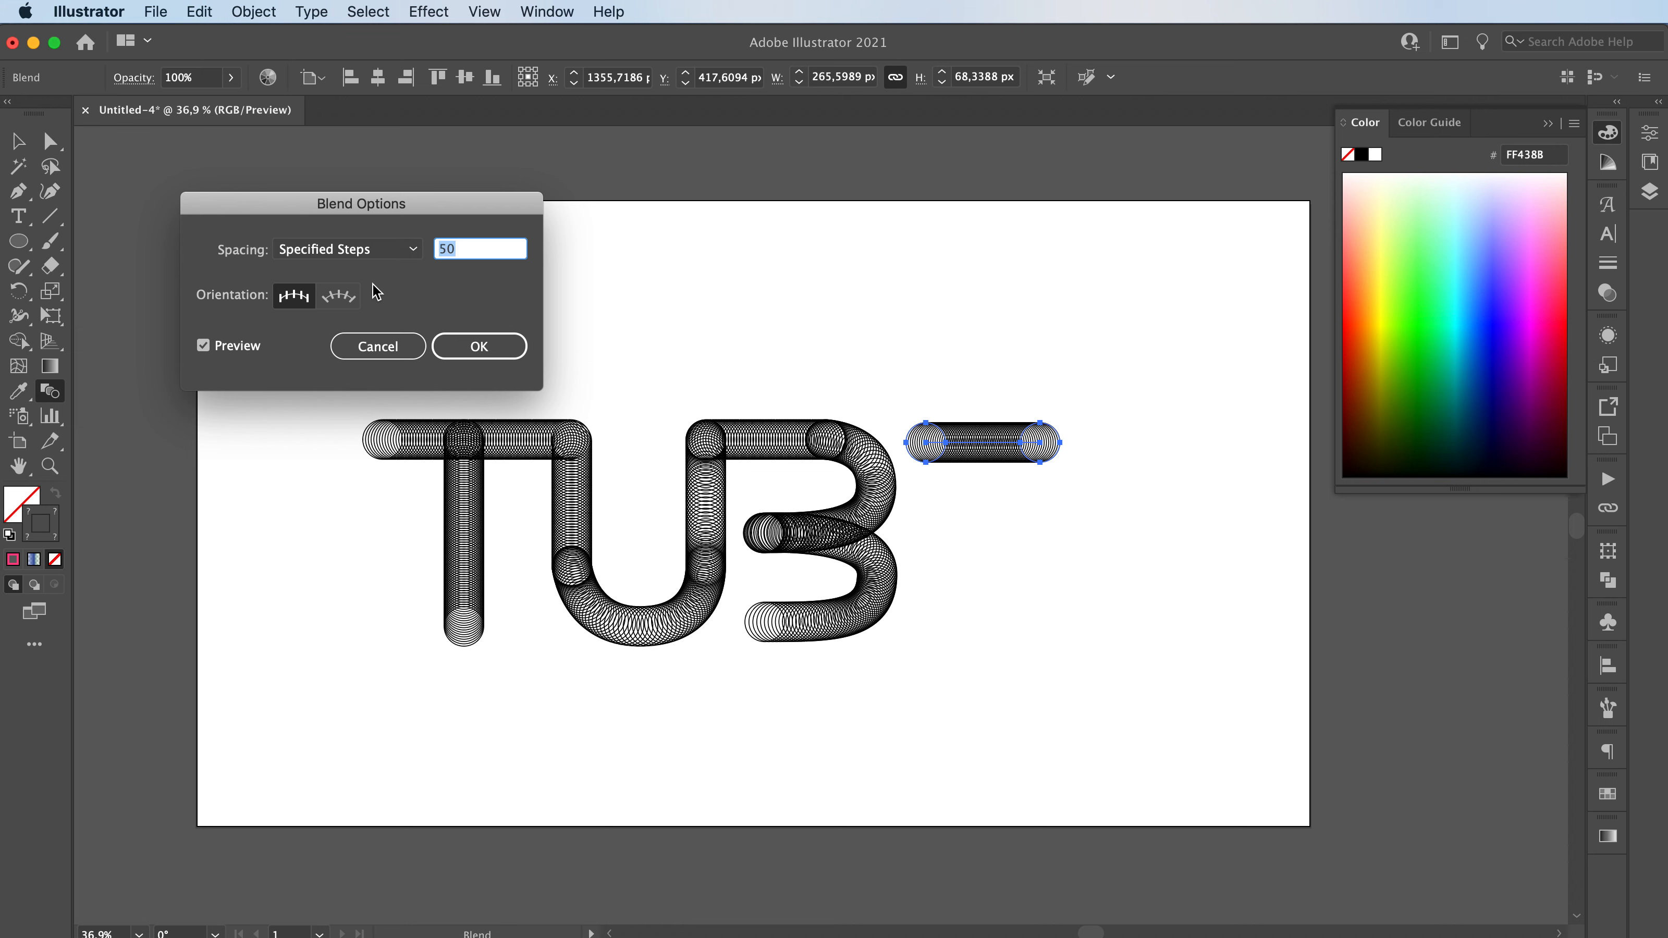
pyautogui.click(479, 346)
pyautogui.press('v')
pyautogui.click(970, 503)
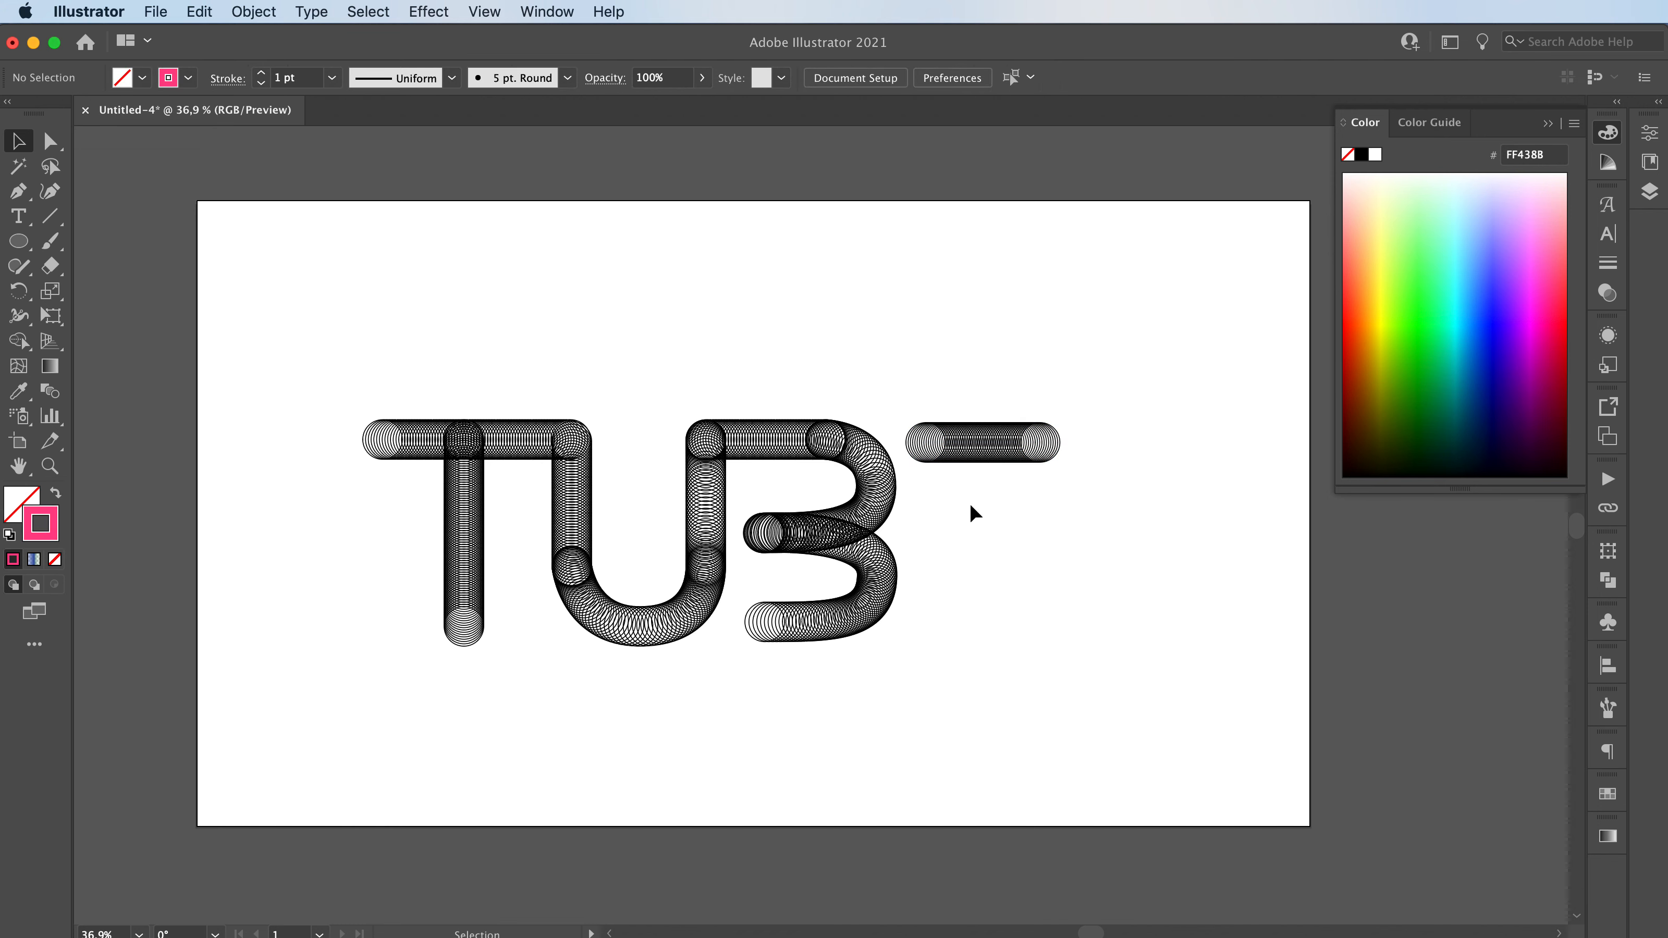
# Add two copies of the E bar directly below it and distribute the three bars evenly by their vertical centers.
pyautogui.moveTo(981, 444); pyautogui.dragTo(991, 640)
pyautogui.moveTo(990, 391); pyautogui.dragTo(1010, 676)
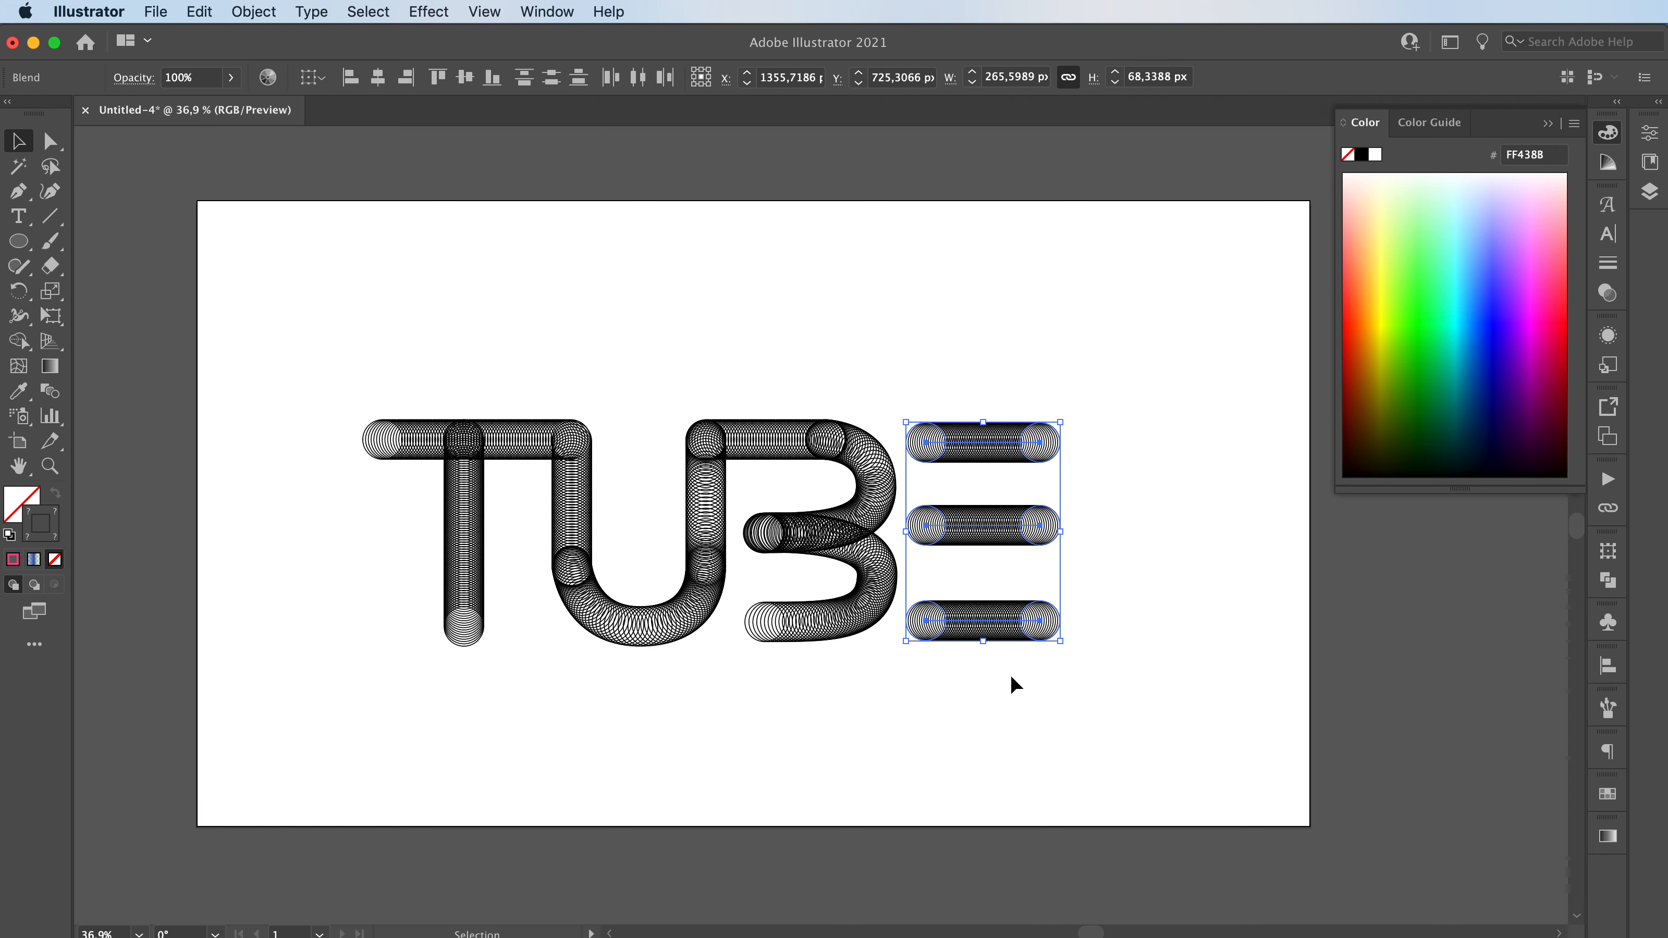
pyautogui.click(1607, 666)
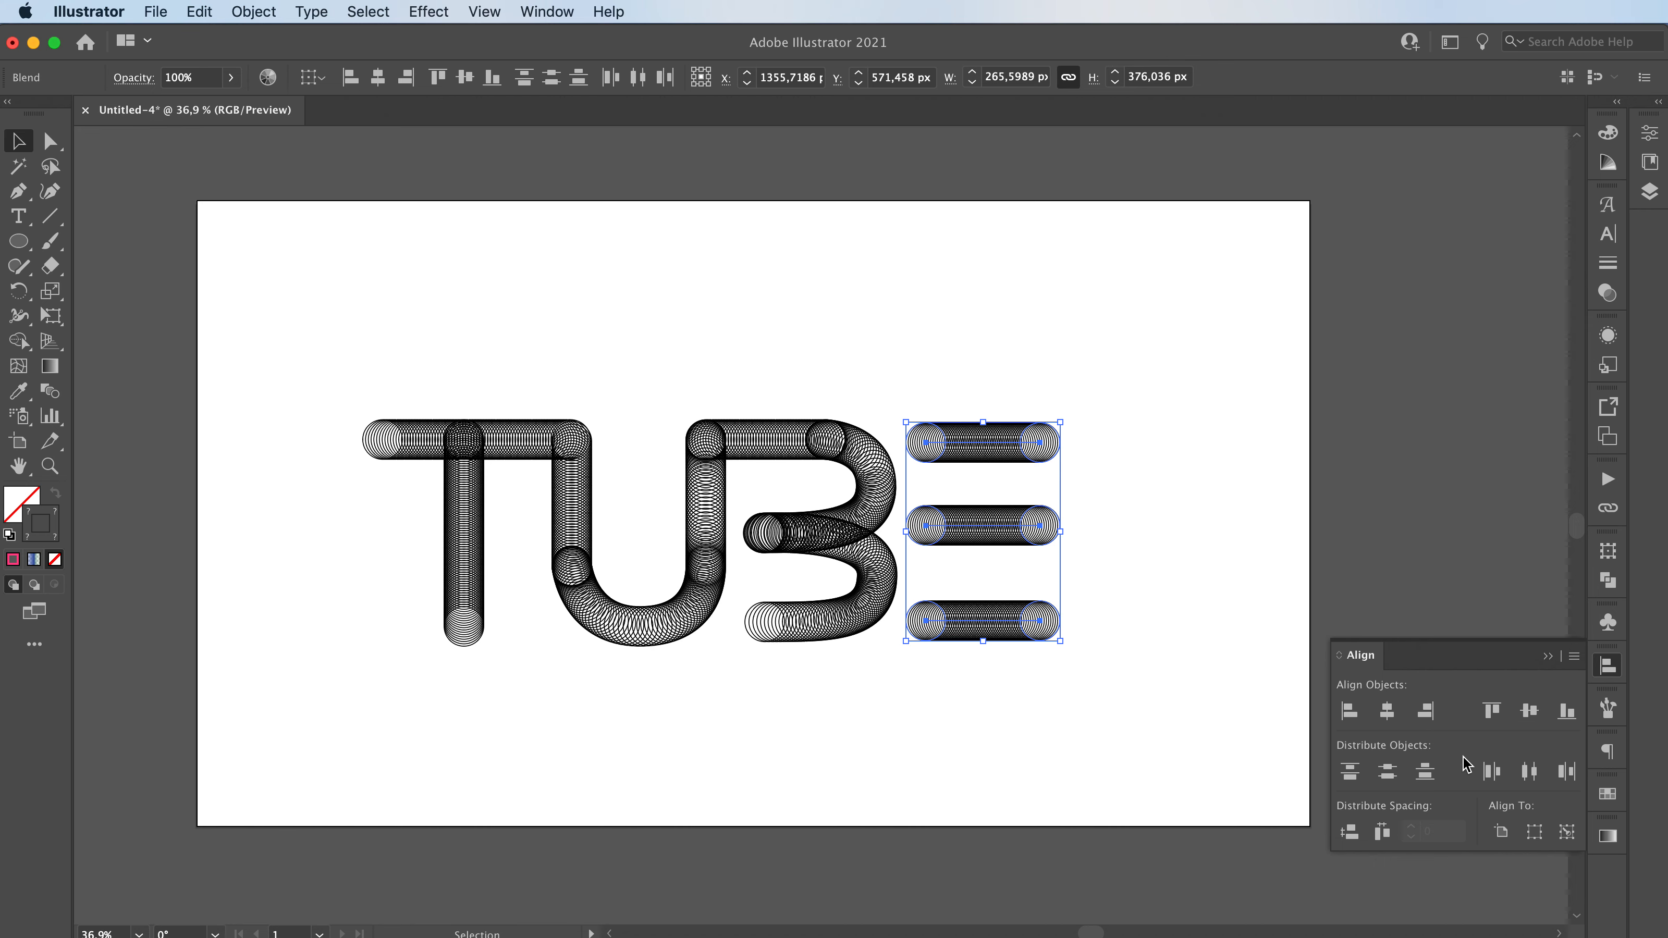
pyautogui.click(1386, 772)
pyautogui.click(1546, 656)
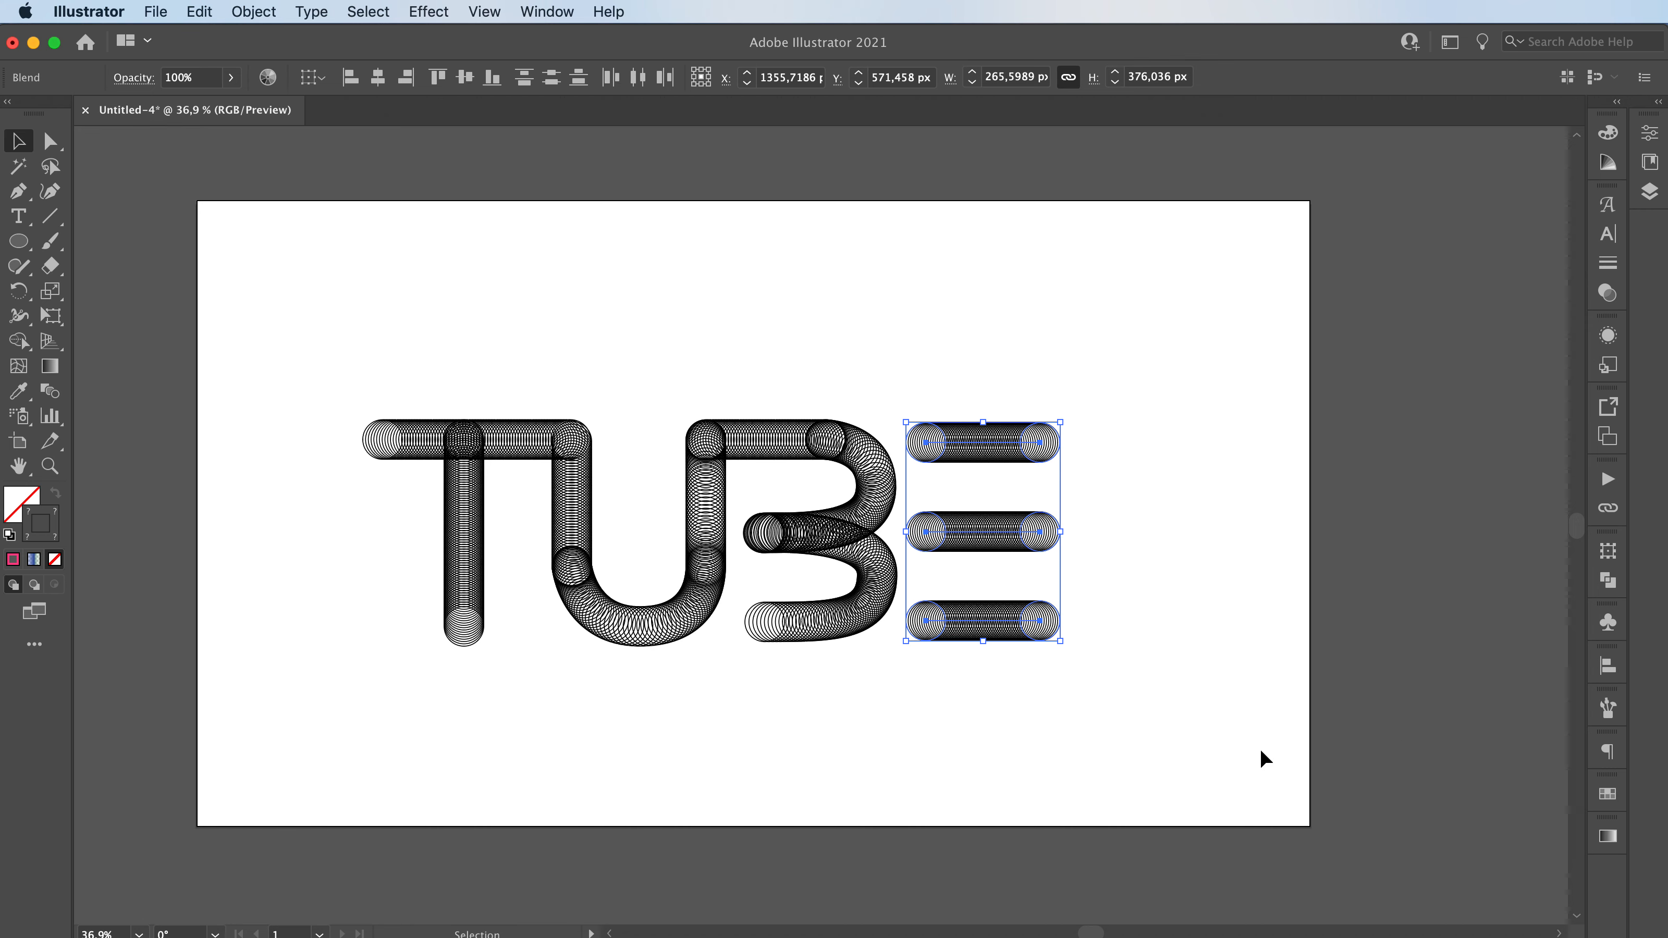
pyautogui.click(1163, 805)
# Move the whole TUBE lettering to the center of the artboard.
pyautogui.moveTo(310, 360); pyautogui.dragTo(1151, 738)
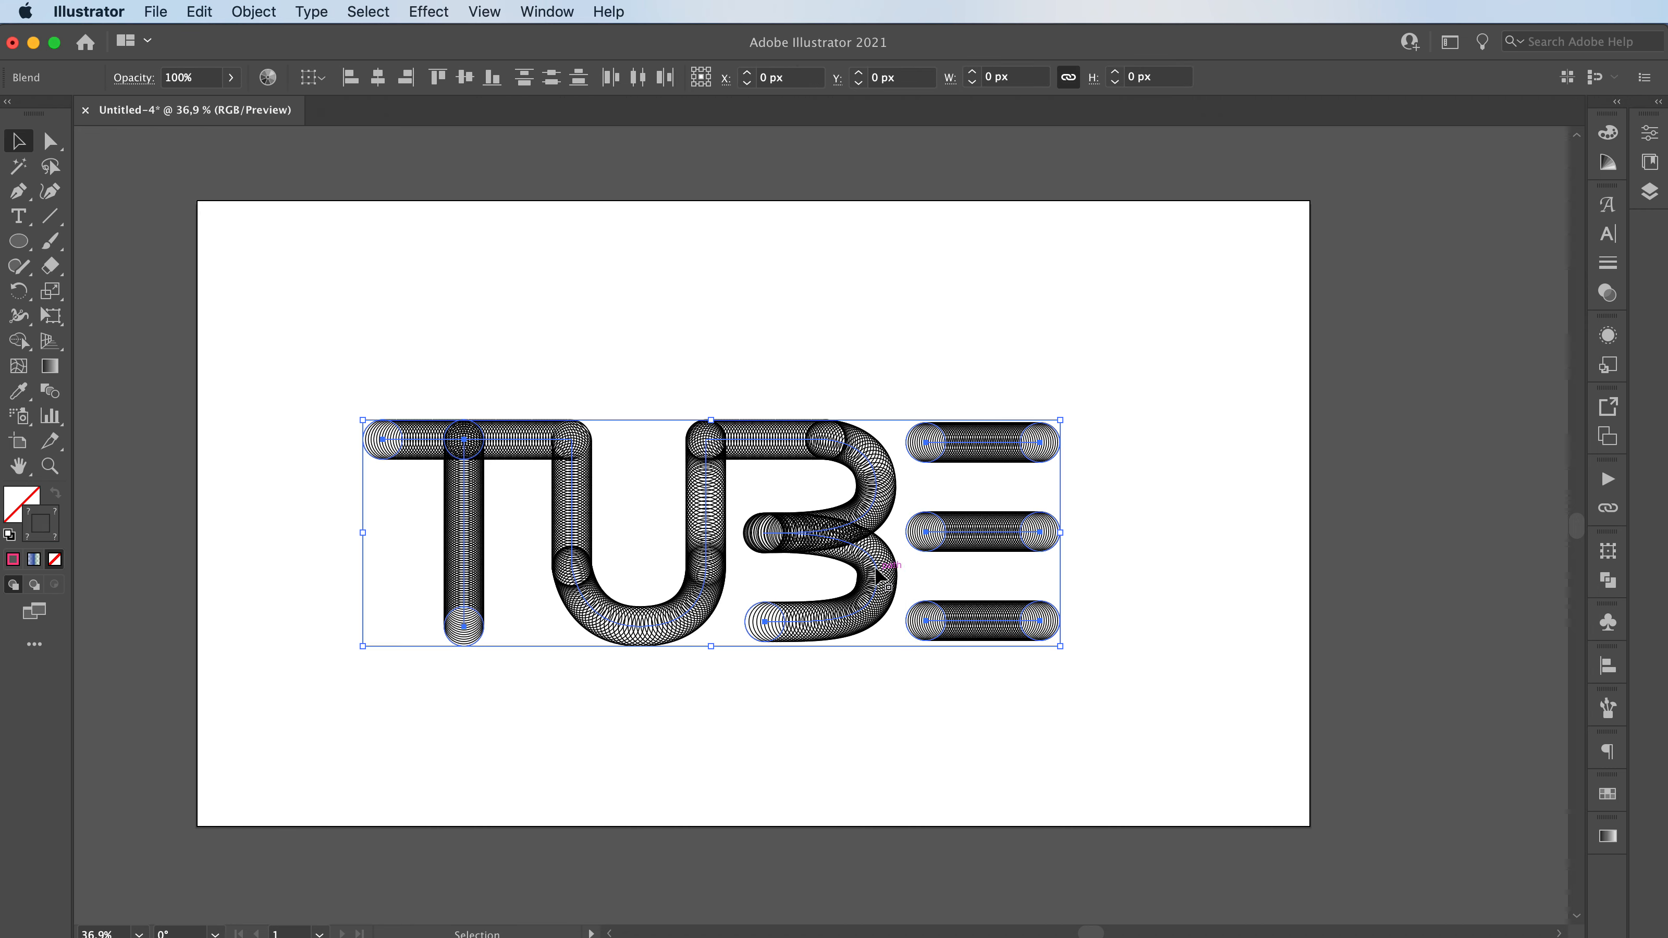
pyautogui.moveTo(848, 538); pyautogui.dragTo(881, 515)
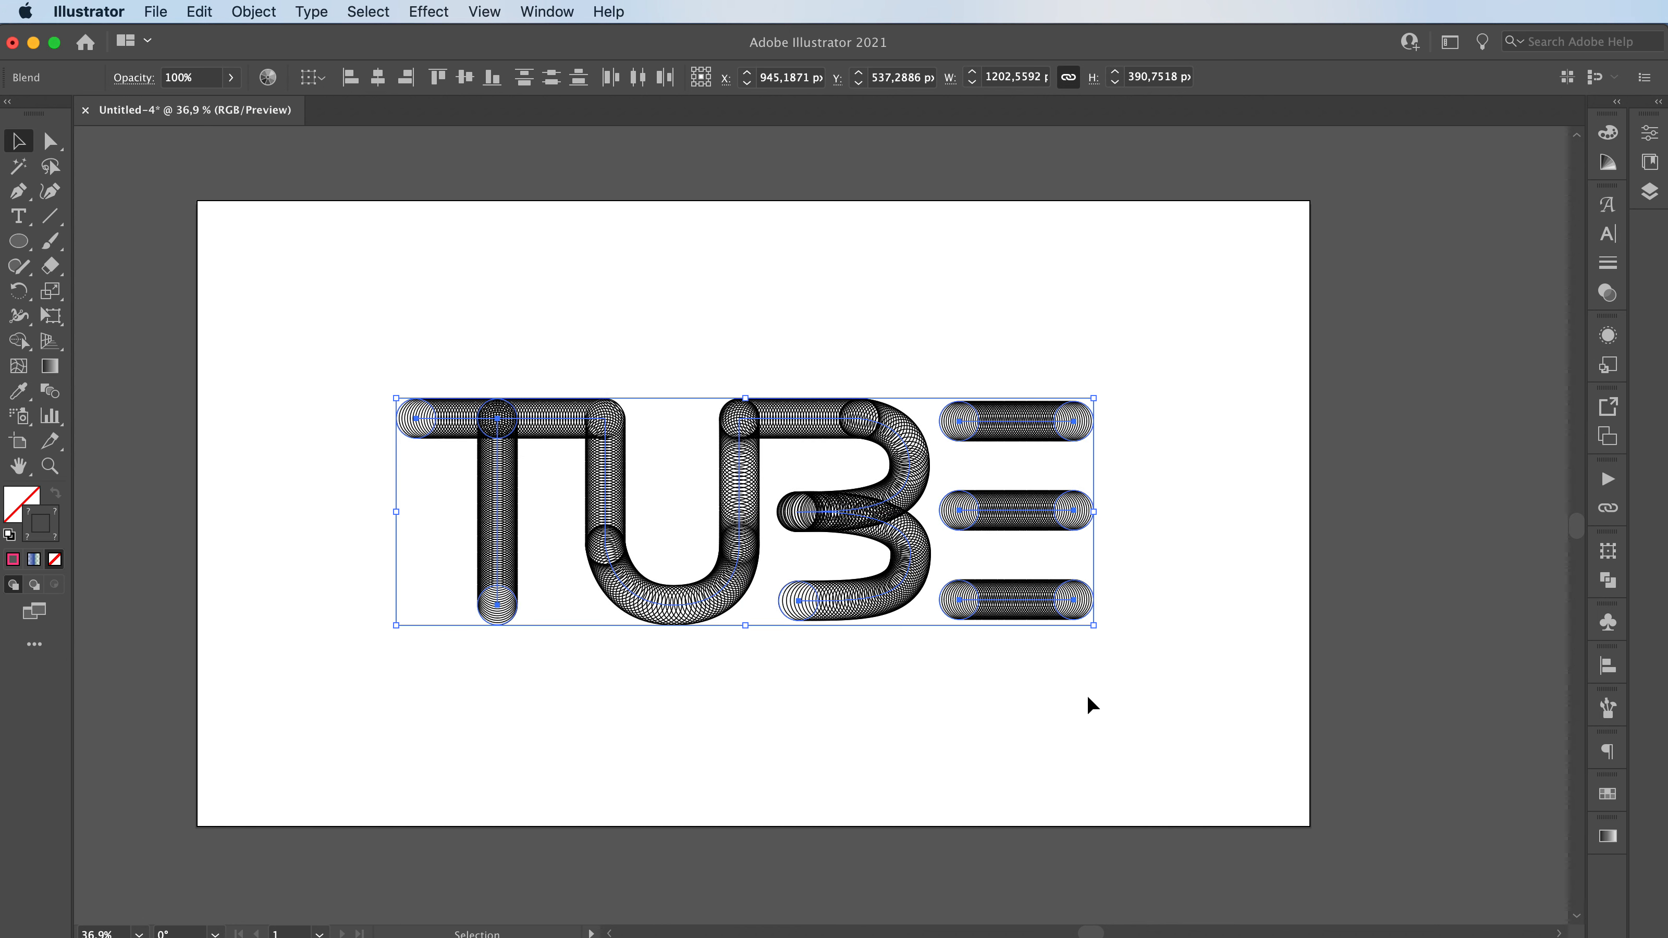
pyautogui.click(1297, 727)
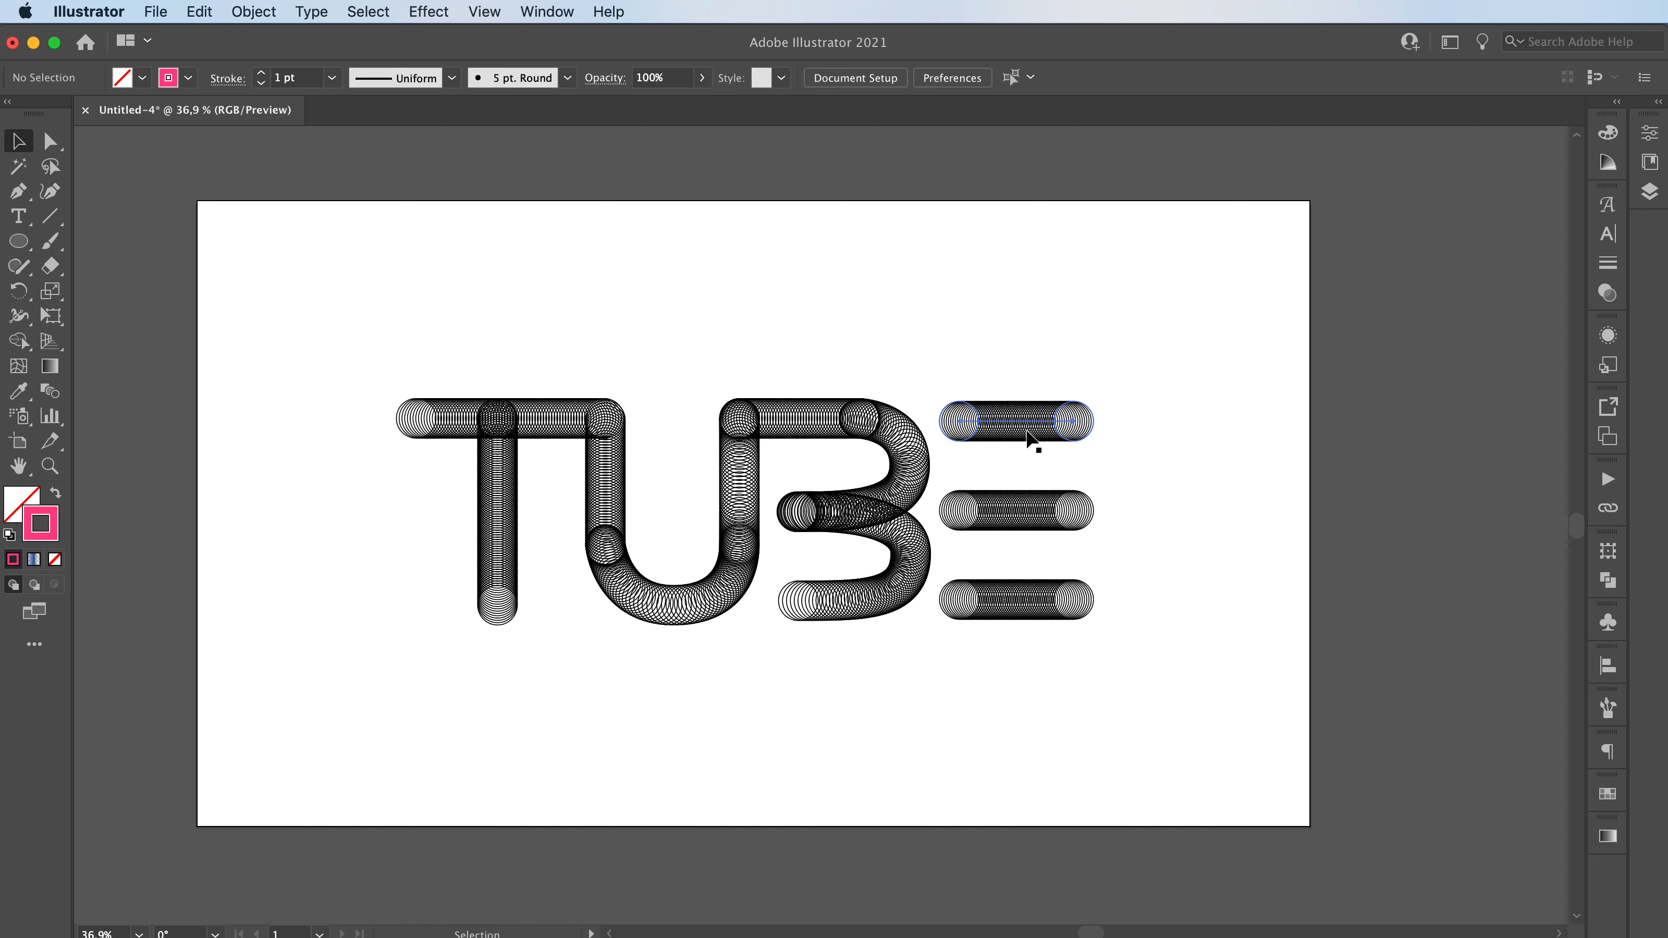
# Copy the E's upper bar outside the artboard's upper-left corner and shift the TUBE lettering to the artboard's upper half.
pyautogui.moveTo(1021, 422); pyautogui.dragTo(191, 174)
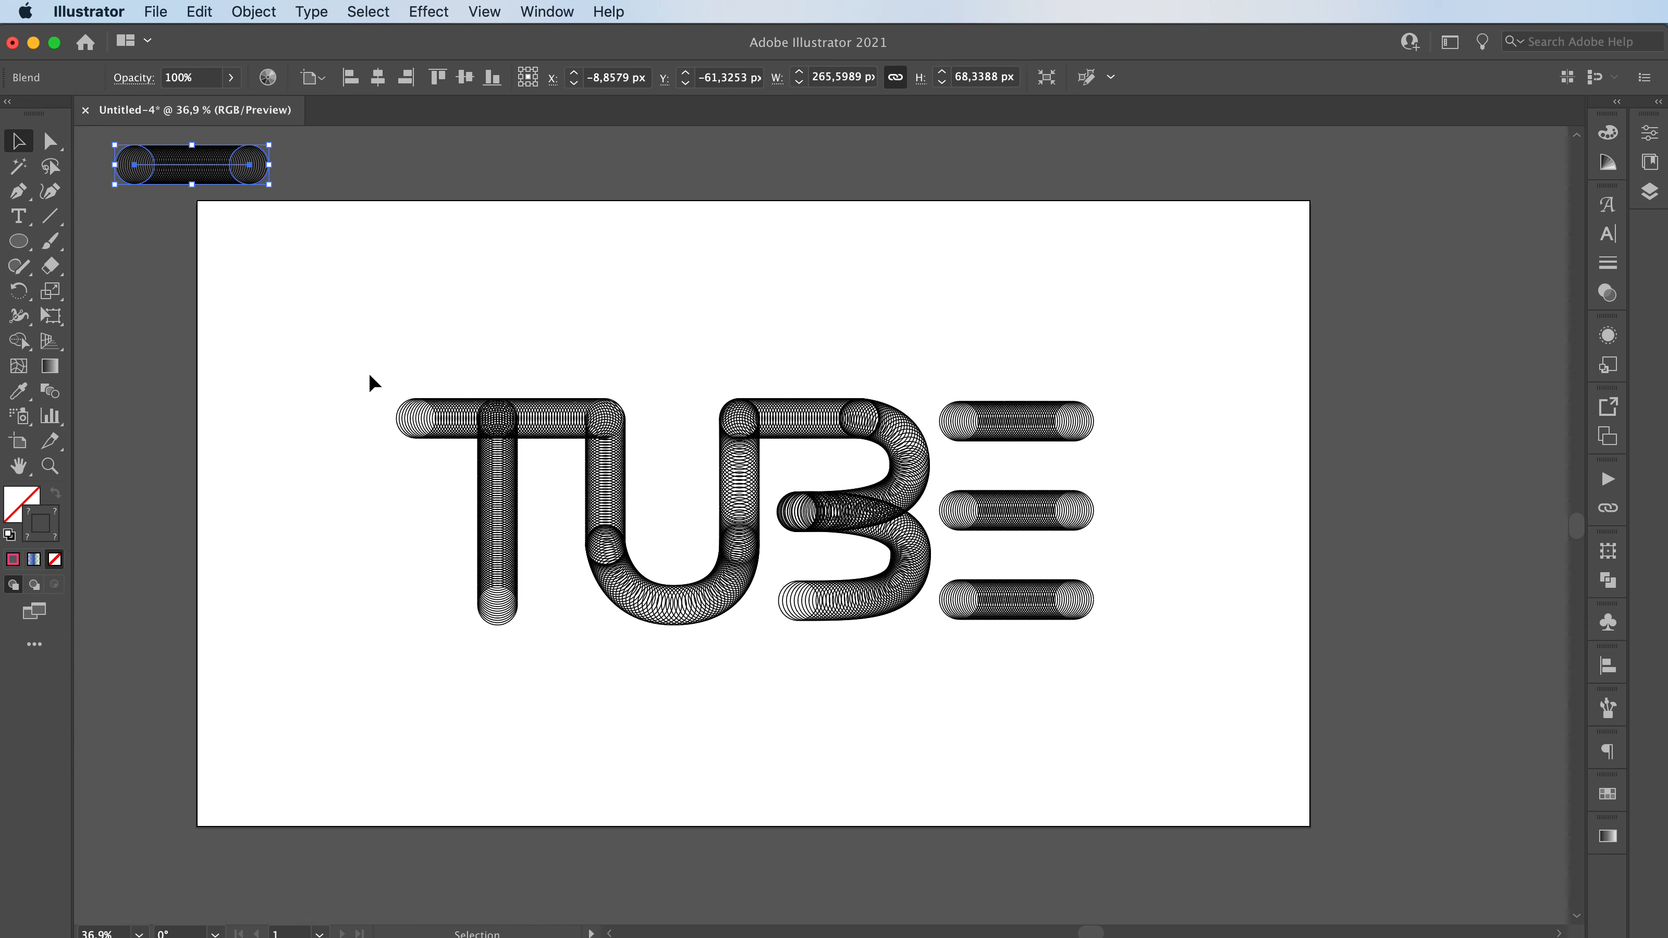
pyautogui.moveTo(369, 376); pyautogui.dragTo(1071, 675)
pyautogui.moveTo(892, 566); pyautogui.dragTo(867, 416)
pyautogui.click(693, 687)
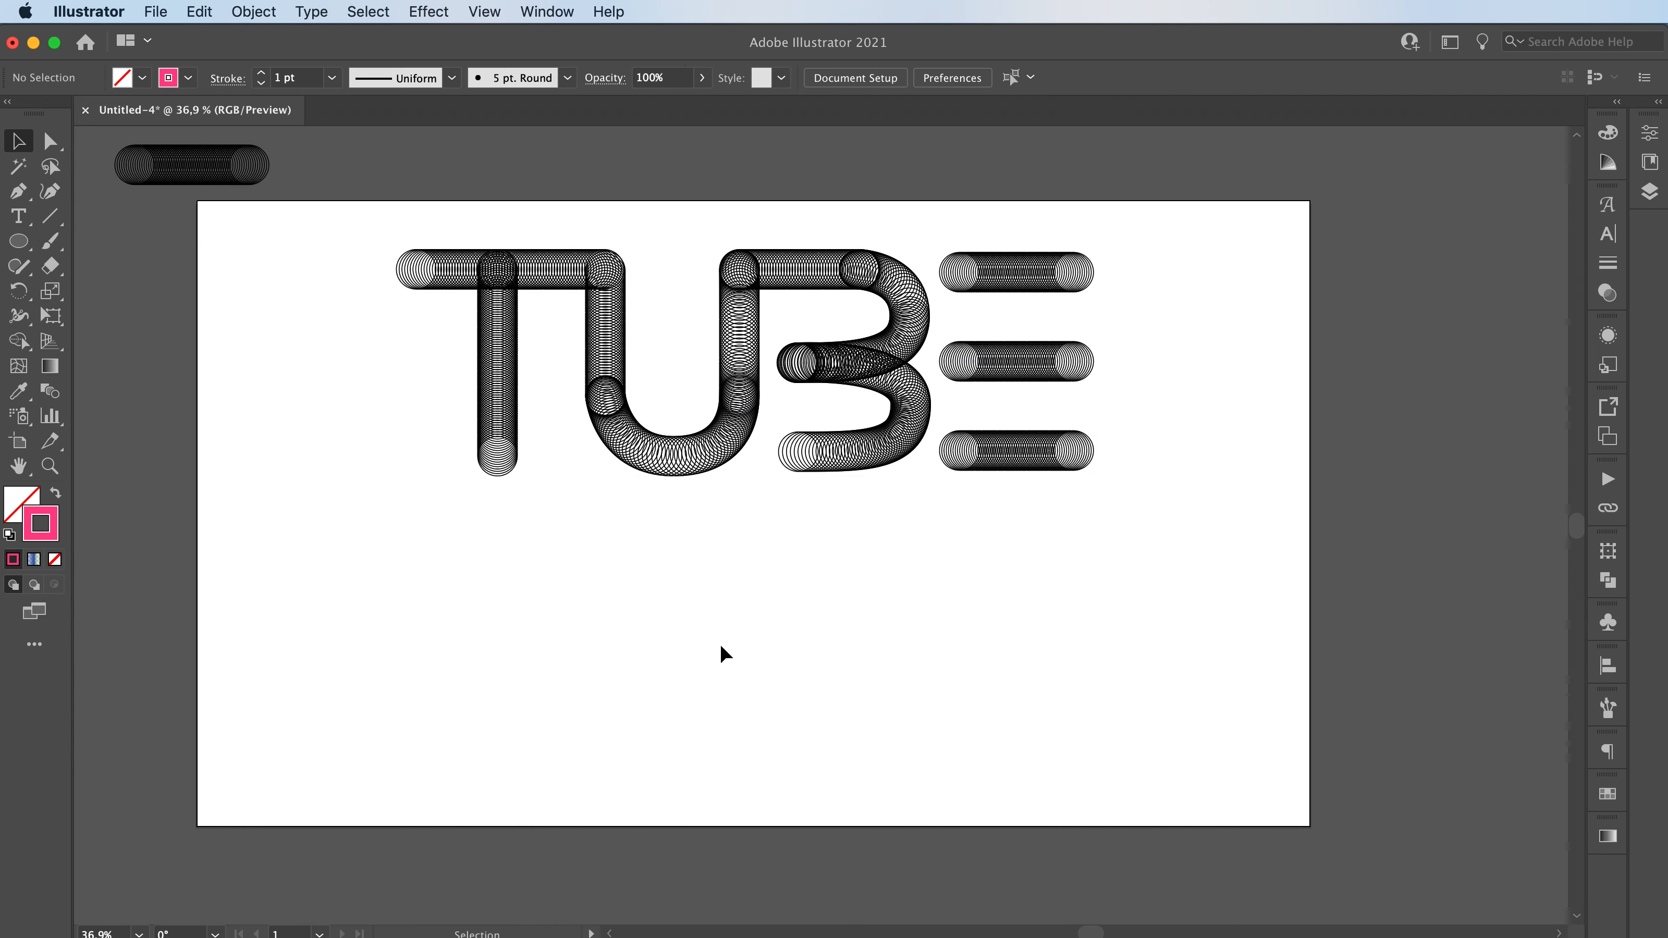
# Paint a freehand cursive m with the Paintbrush in the empty area below the TUBE lettering.
pyautogui.press('b')
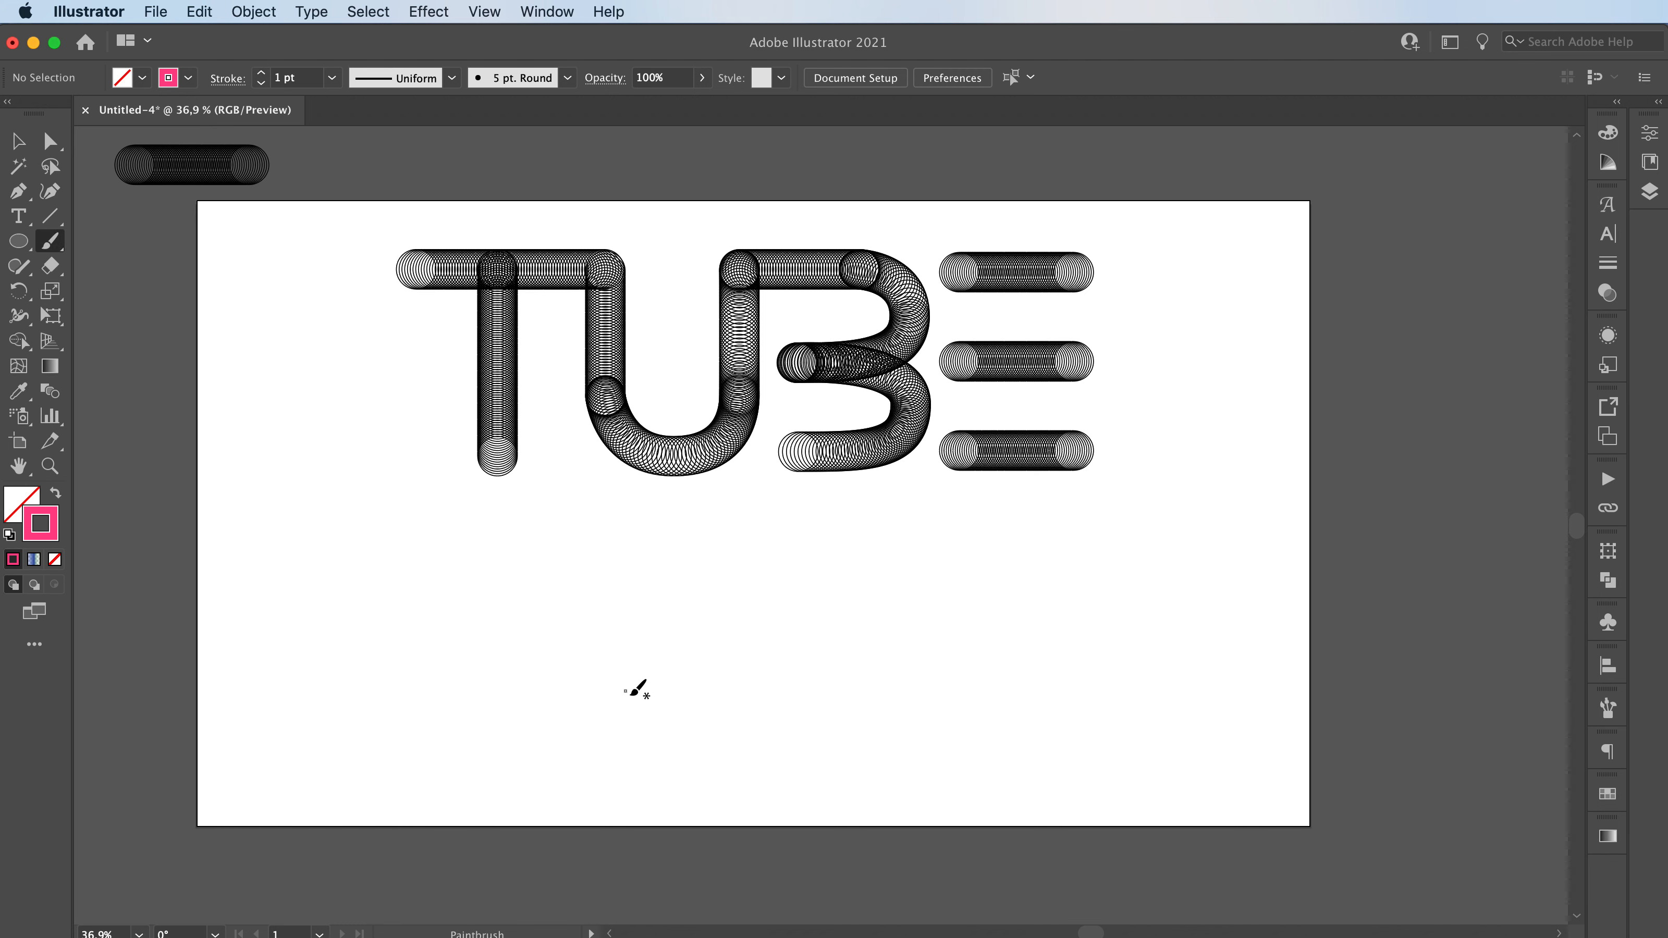
pyautogui.moveTo(553, 670)
pyautogui.mouseDown()
pyautogui.moveTo(629, 607)
pyautogui.moveTo(662, 620)
pyautogui.moveTo(637, 687)
pyautogui.moveTo(686, 603)
pyautogui.moveTo(715, 618)
pyautogui.moveTo(698, 683)
pyautogui.moveTo(724, 619)
pyautogui.moveTo(770, 606)
pyautogui.moveTo(776, 696)
pyautogui.mouseUp()
pyautogui.press('v')
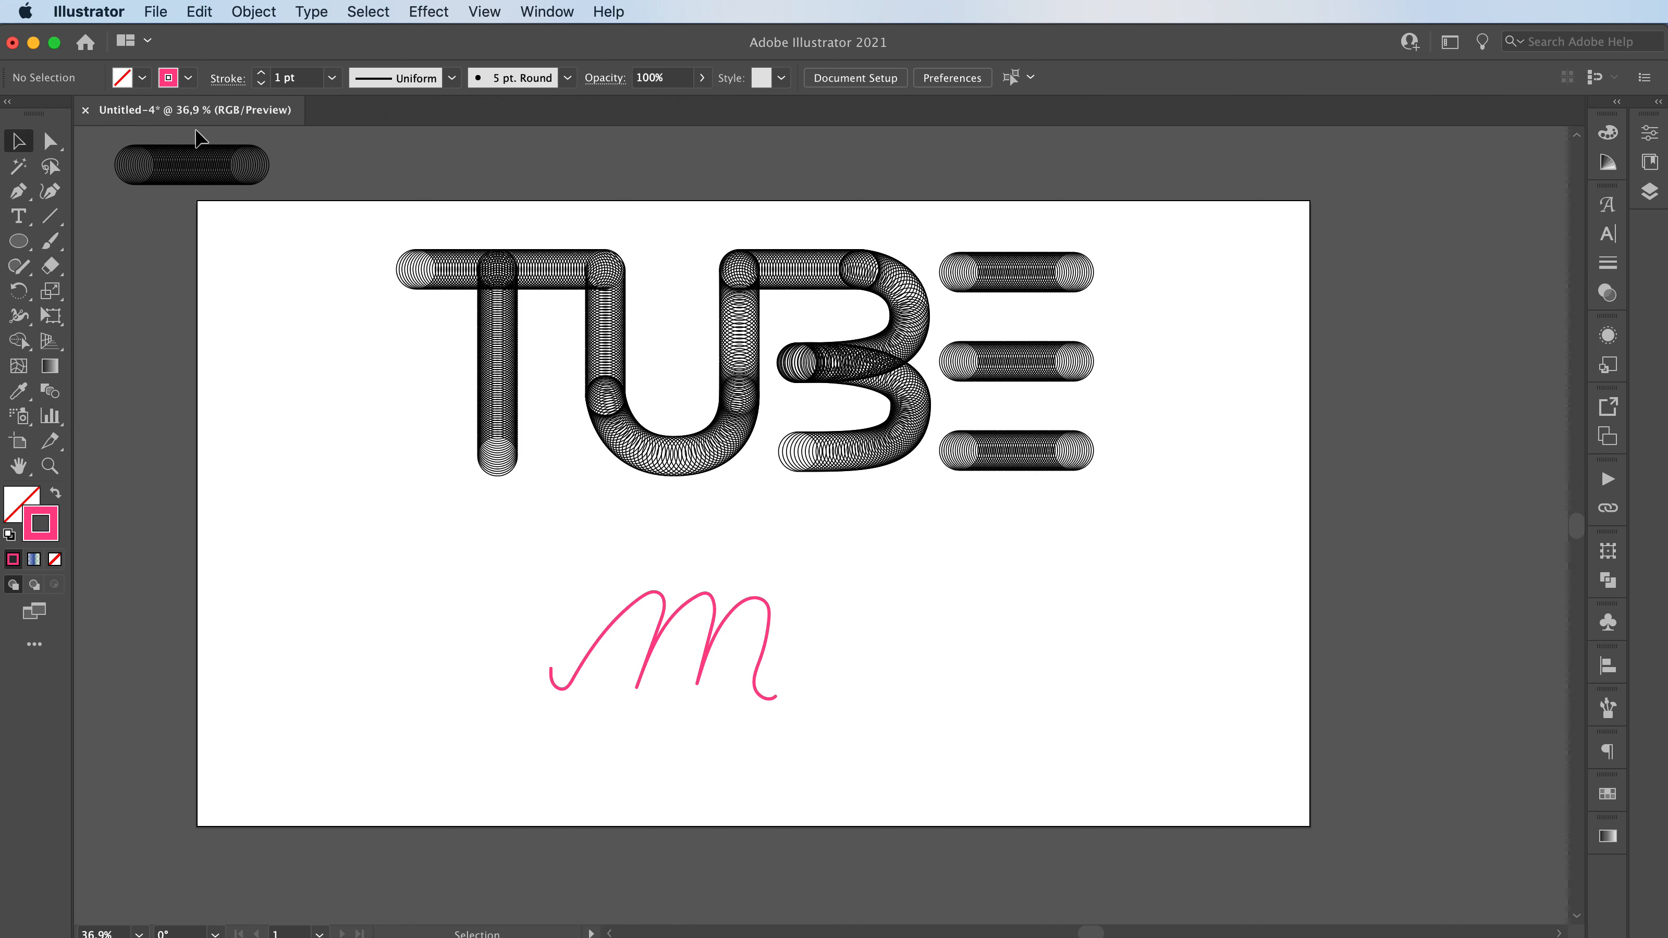
# Replace the spine of the copied bar blend outside the artboard with the handwritten m path.
pyautogui.click(197, 164)
pyautogui.keyDown('shift'); pyautogui.click(571, 647); pyautogui.keyUp('shift')
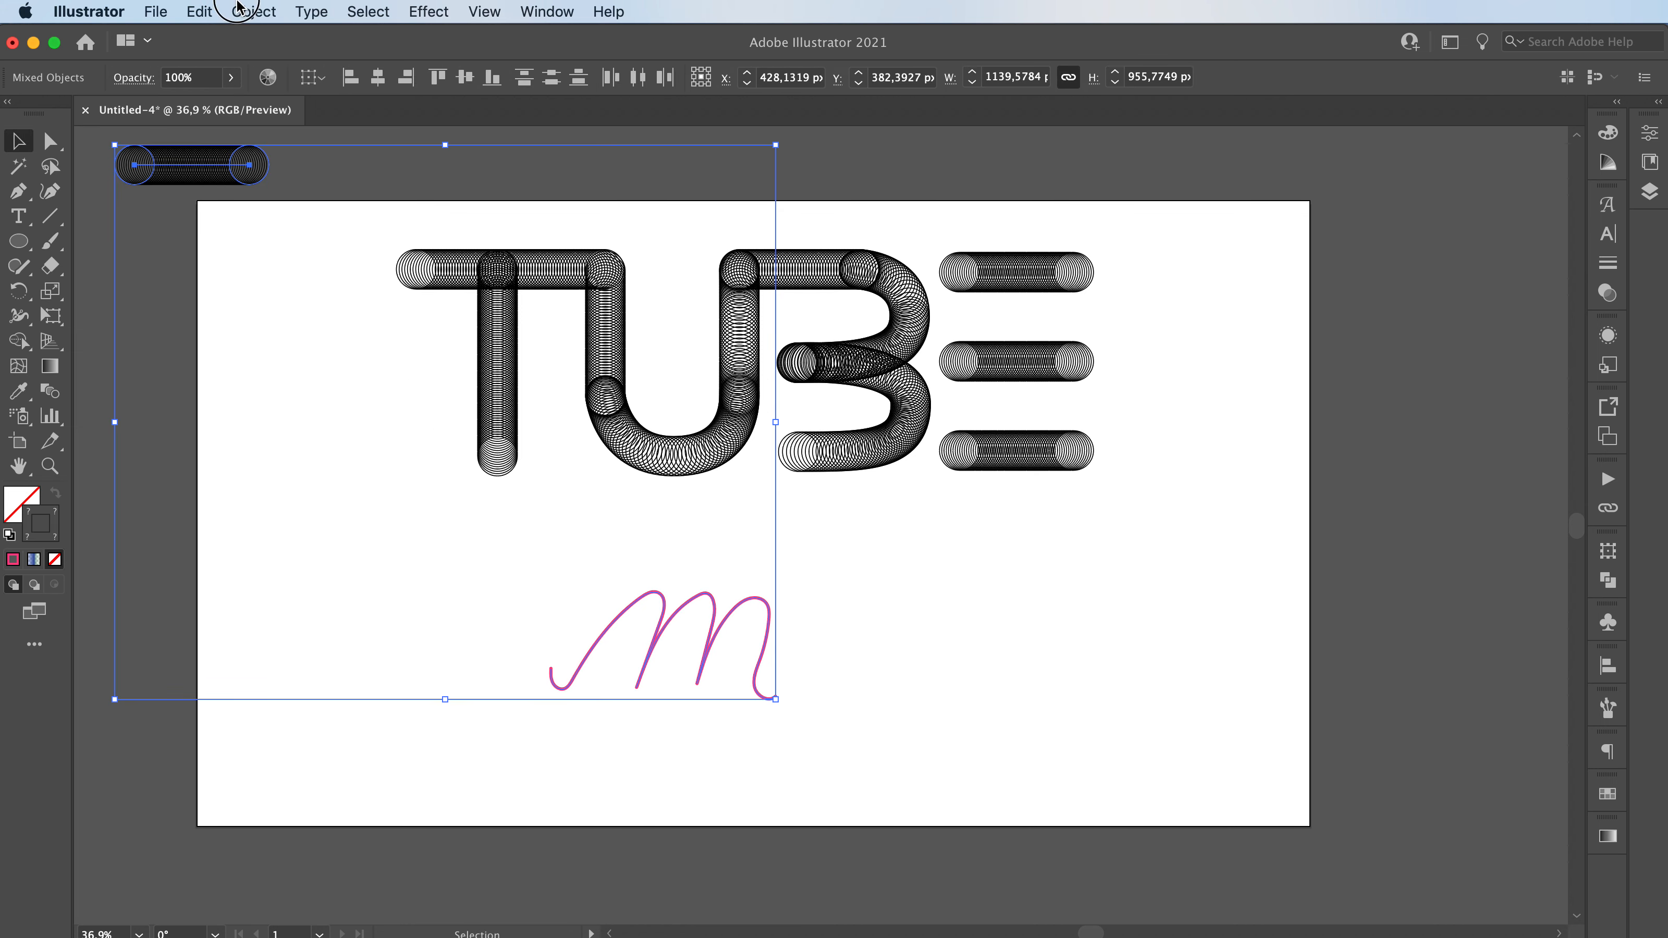
pyautogui.click(253, 11)
pyautogui.moveTo(399, 554)
pyautogui.click(517, 671)
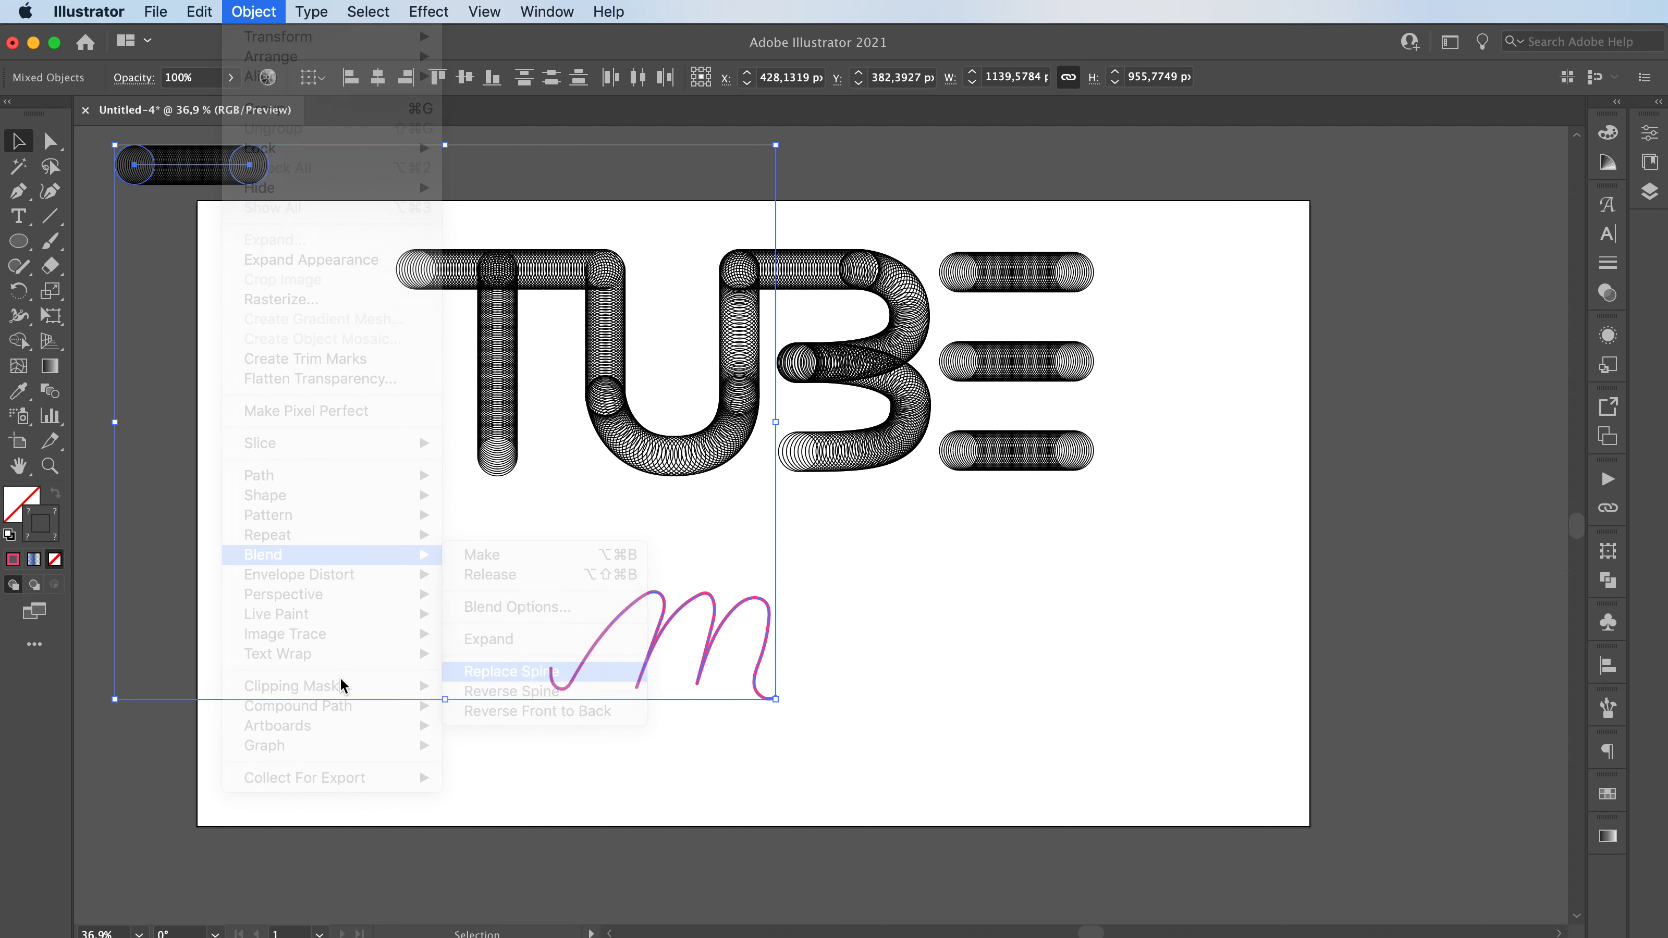
# Set the m-shaped blend's spacing to 230 specified steps and deselect it.
pyautogui.doubleClick(49, 390)
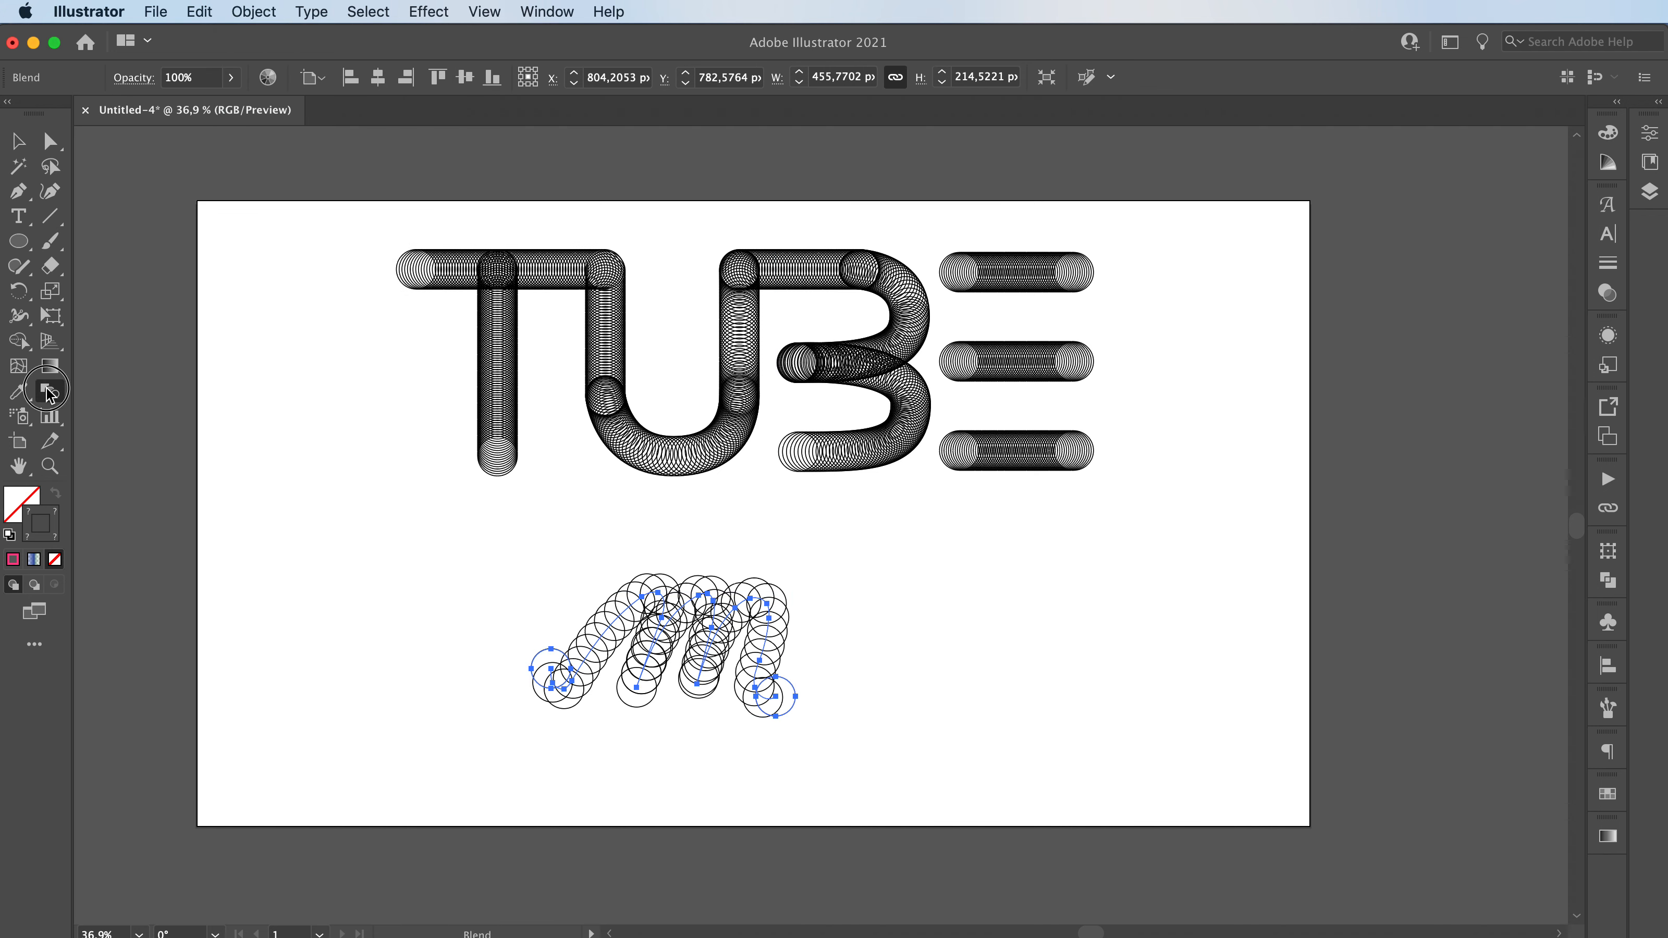
pyautogui.click(460, 253)
pyautogui.hotkey('shift', 'Up')
pyautogui.hotkey('shift', 'Up')
pyautogui.hotkey('shift', 'Up')
pyautogui.hotkey('shift', 'Up')
pyautogui.hotkey('shift', 'Up')
pyautogui.hotkey('shift', 'Up')
pyautogui.hotkey('shift', 'Up')
pyautogui.hotkey('shift', 'Up')
pyautogui.hotkey('shift', 'Up')
pyautogui.hotkey('shift', 'Up')
pyautogui.hotkey('shift', 'Up')
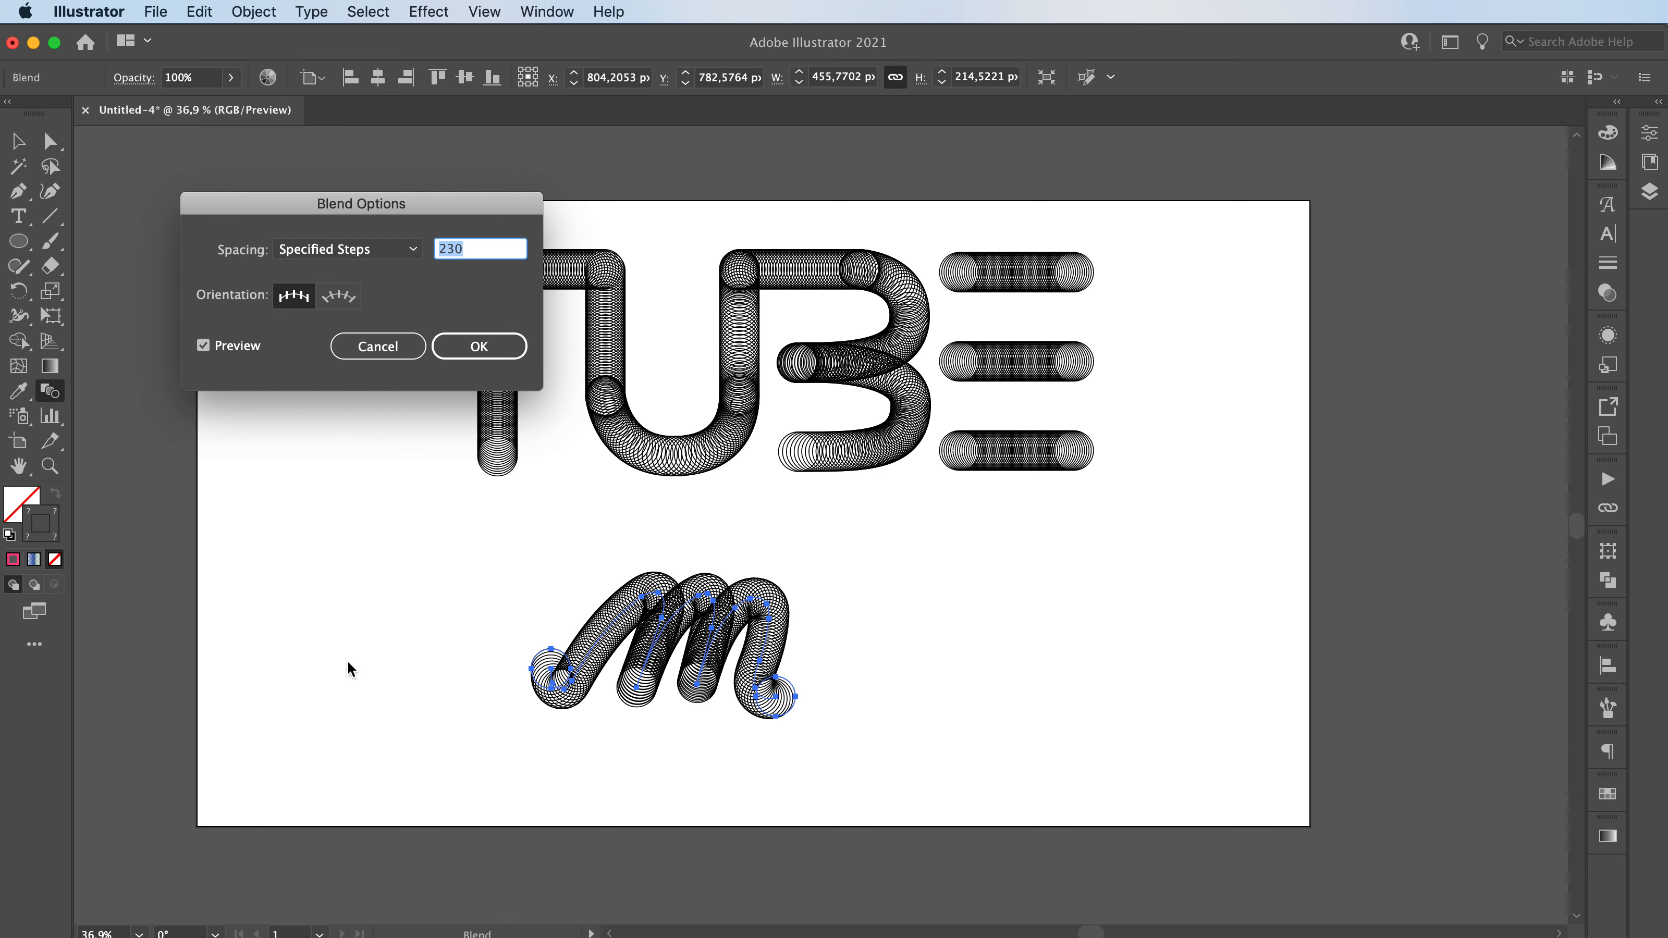
pyautogui.press('Return')
pyautogui.press('v')
pyautogui.click(316, 681)
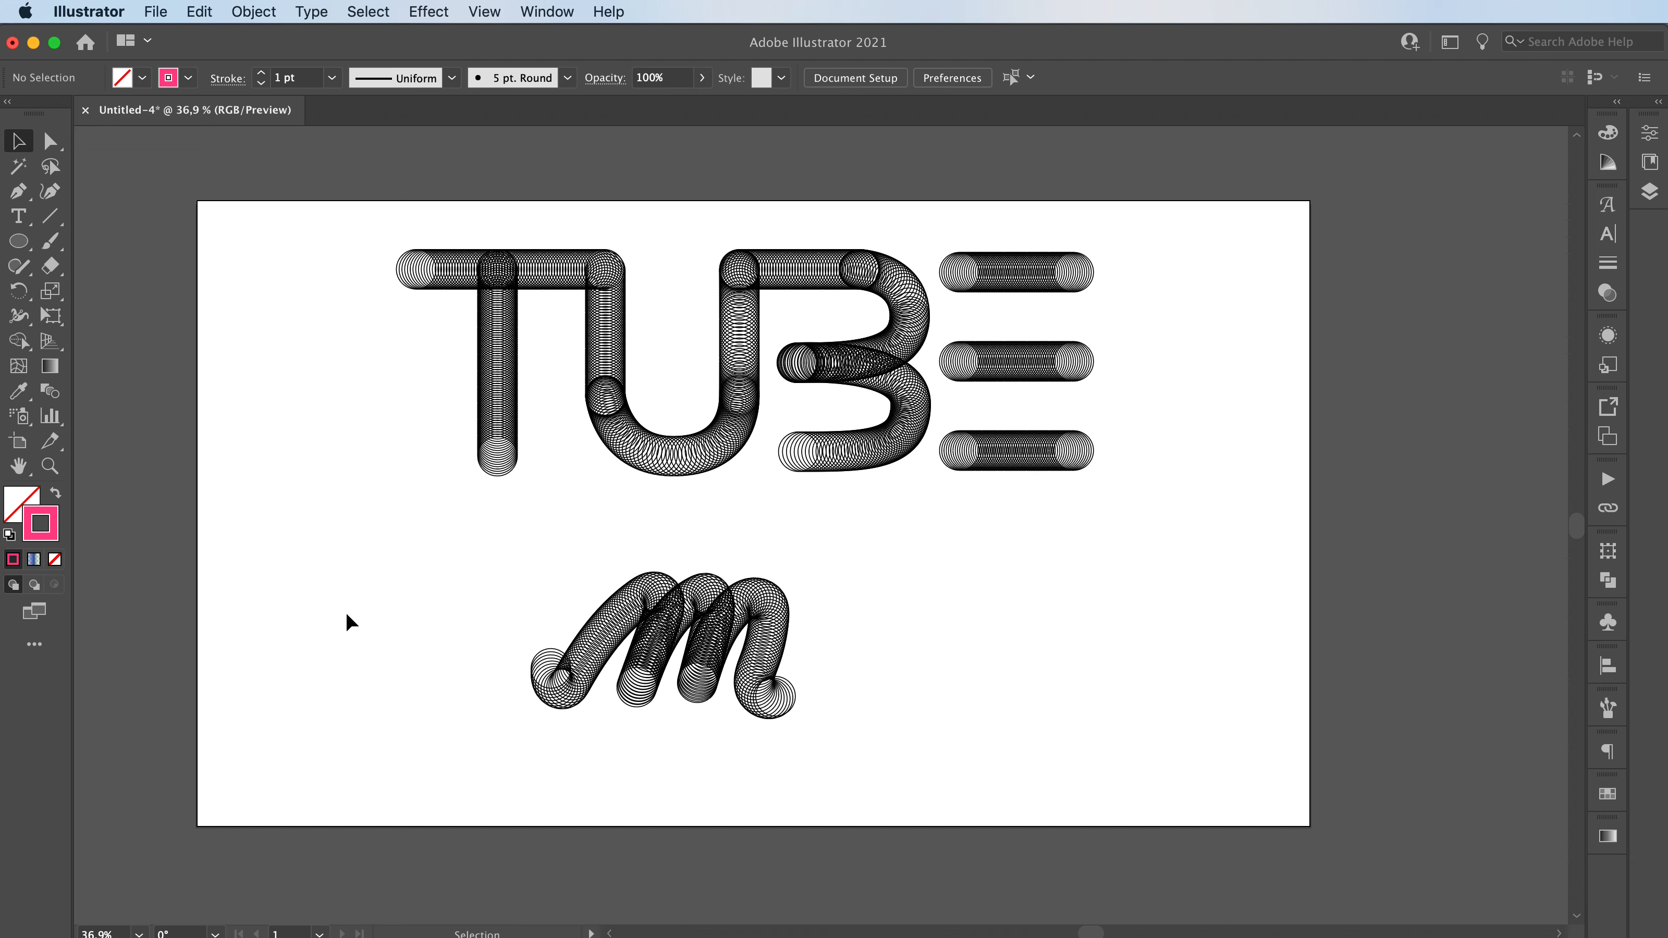
# Delete the m-shaped tube blend below the lettering.
pyautogui.click(662, 680)
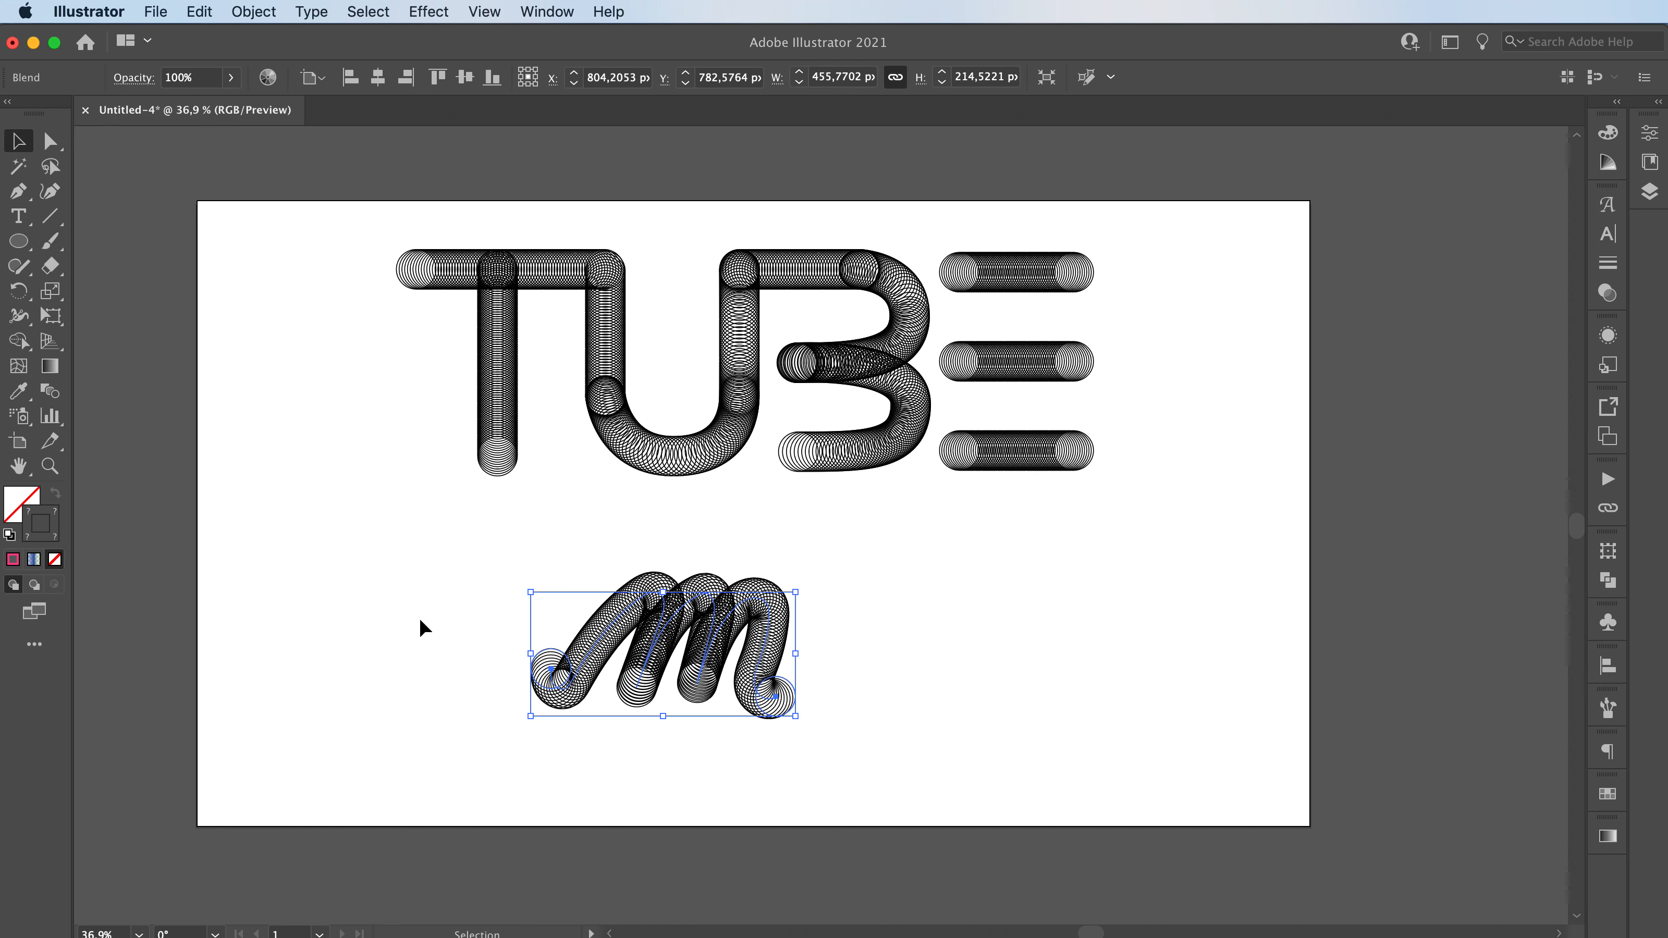
pyautogui.press('Delete')
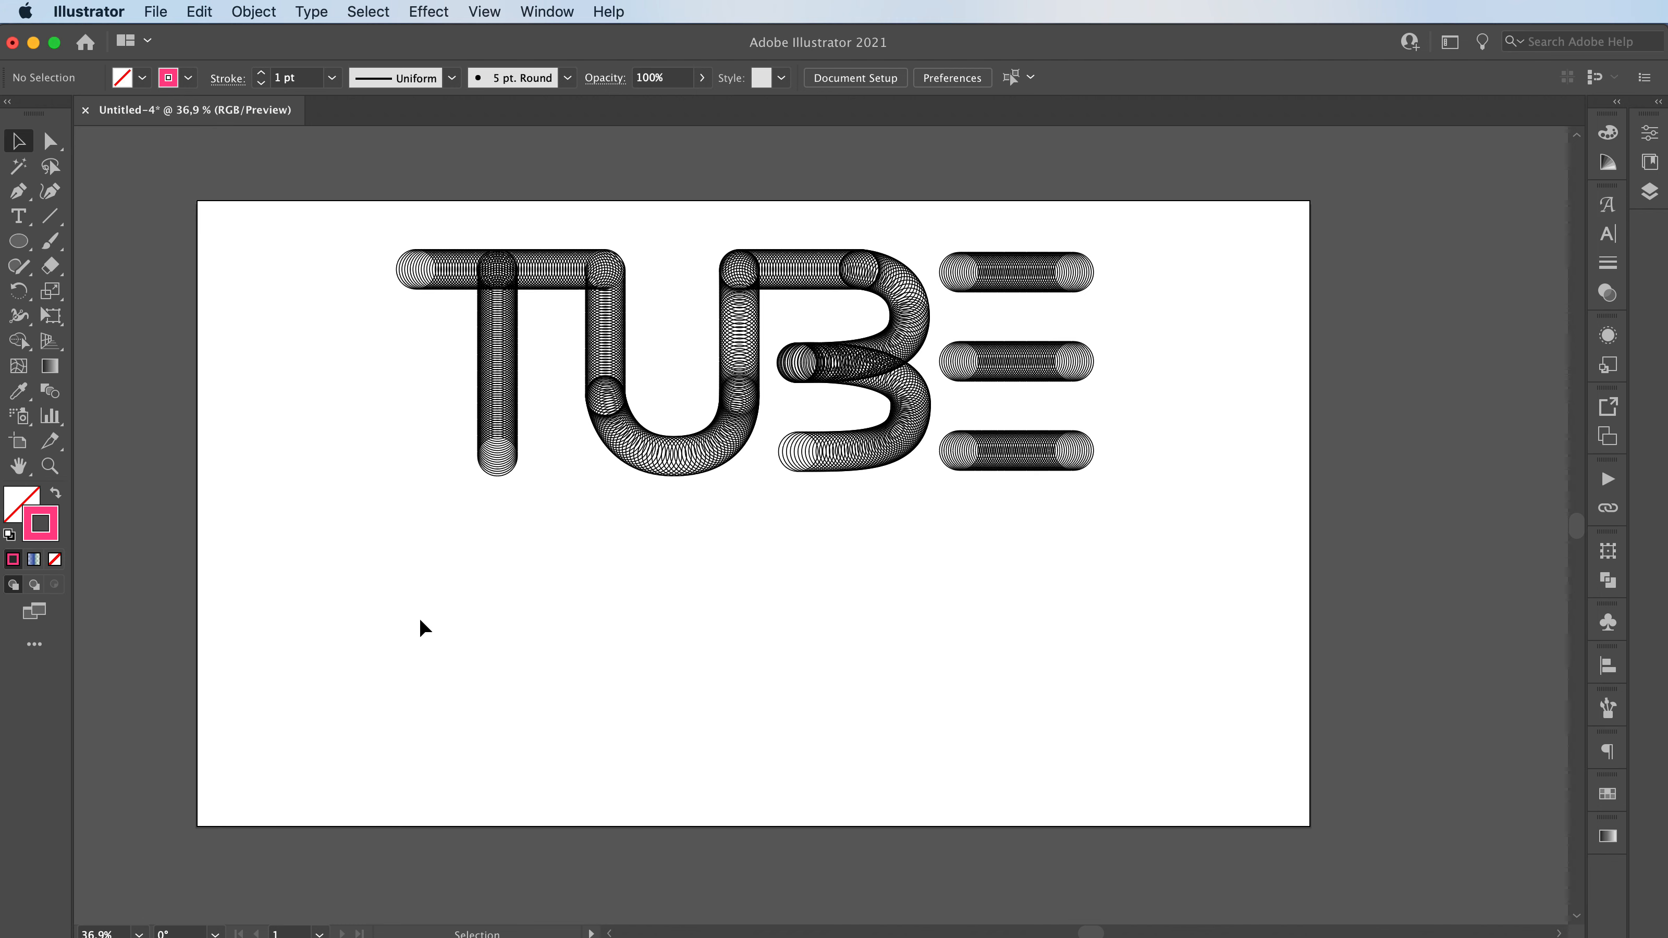
# Move the whole TUBE lettering straight down to the vertical middle of the artboard.
pyautogui.moveTo(325, 221); pyautogui.dragTo(1134, 477)
pyautogui.moveTo(1044, 365); pyautogui.dragTo(1024, 502)
pyautogui.click(1332, 276)
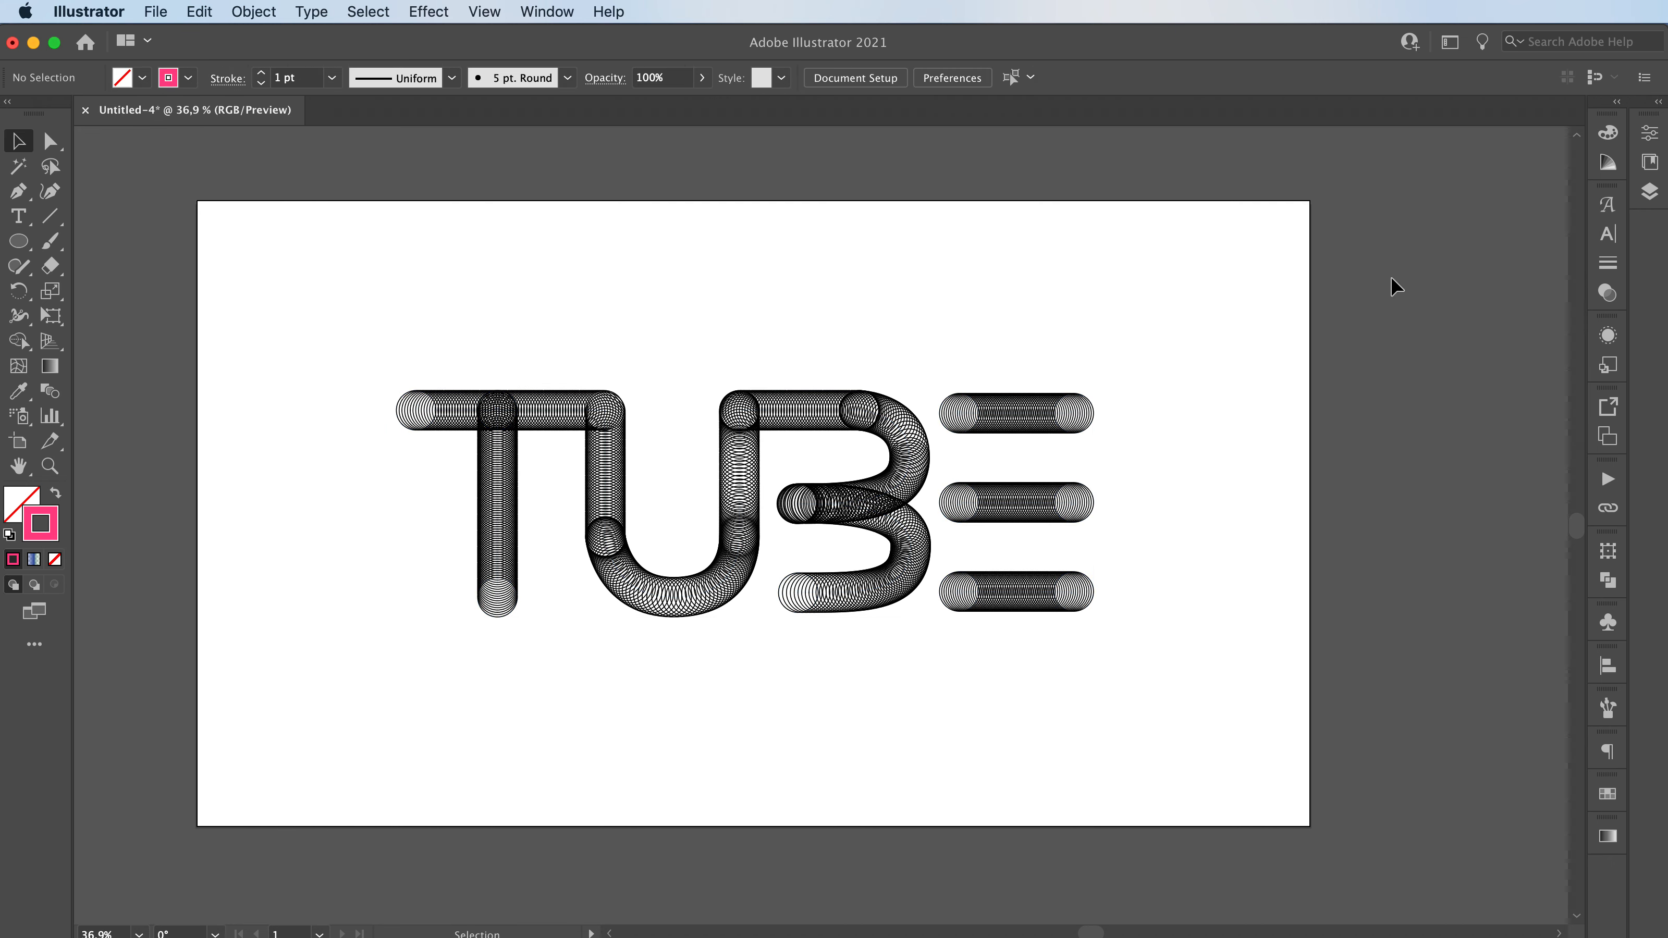